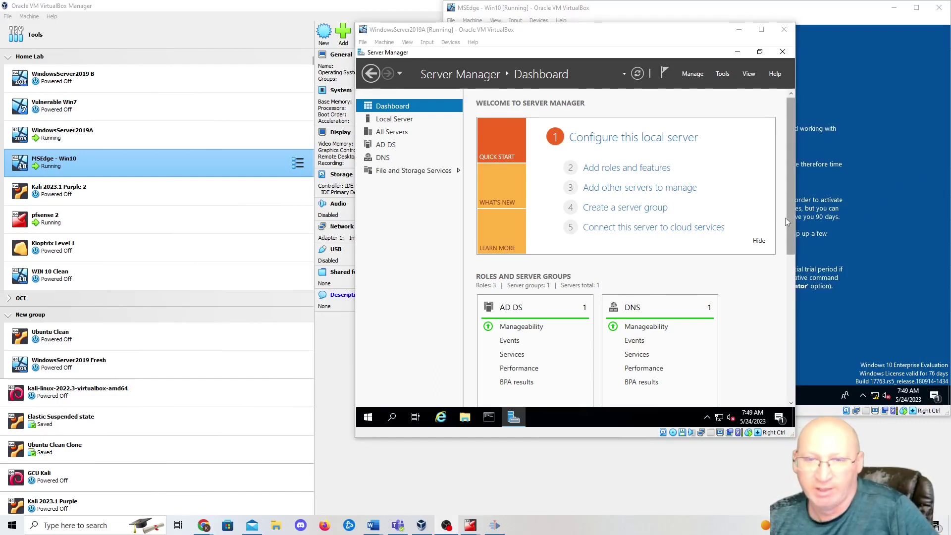
Open Server Manager's Tools menu to list the administrative tools
left_click(722, 73)
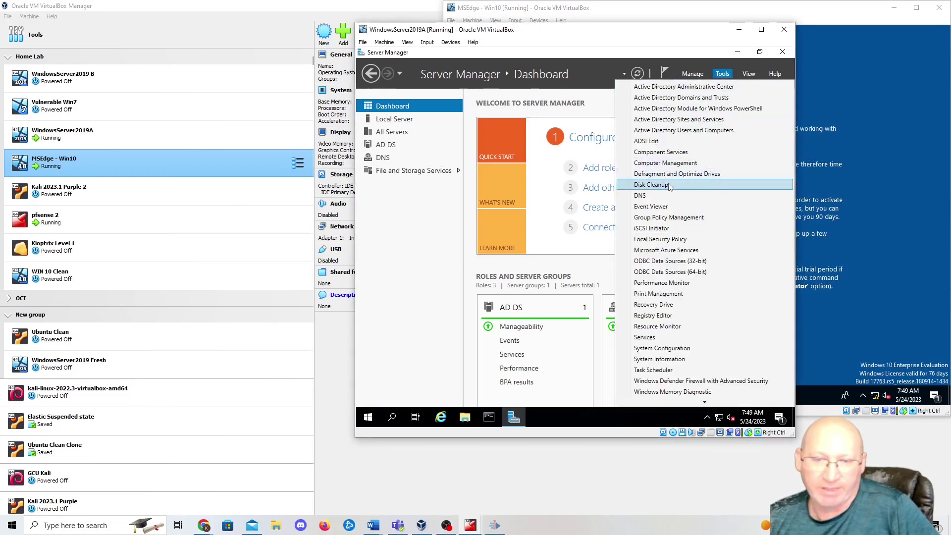
Launch Group Policy Management and bring up actions for HomeLab.com's linked Default Domain Policy
left_click(674, 219)
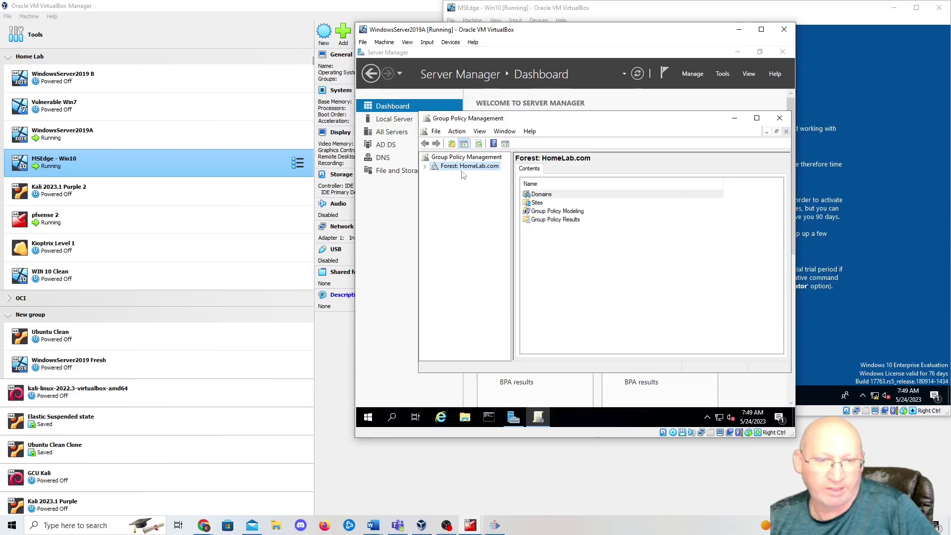
left_click(425, 167)
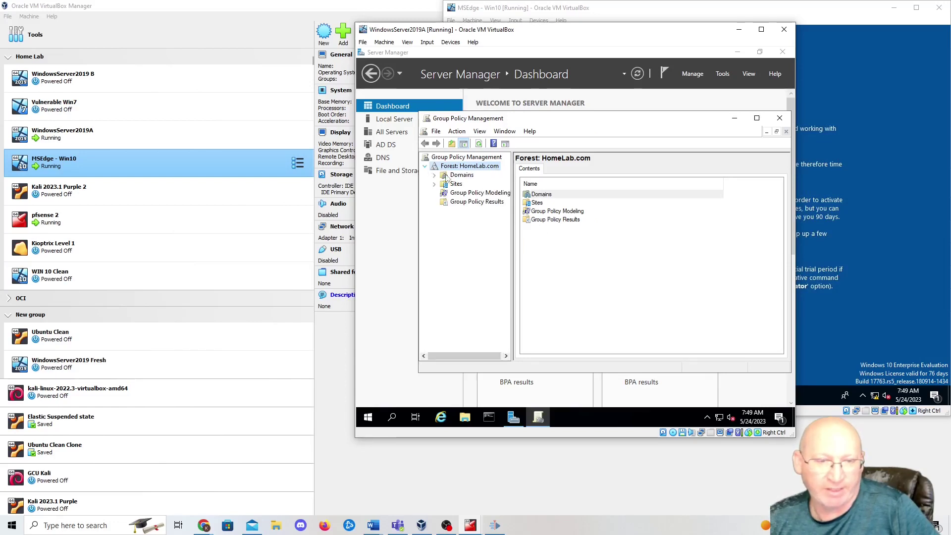
left_click(434, 175)
left_click(477, 184)
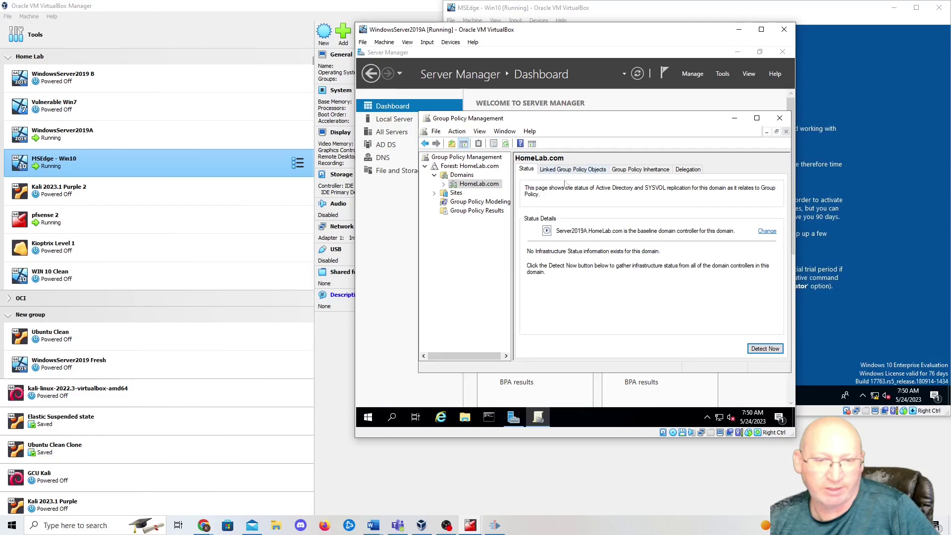
left_click(581, 171)
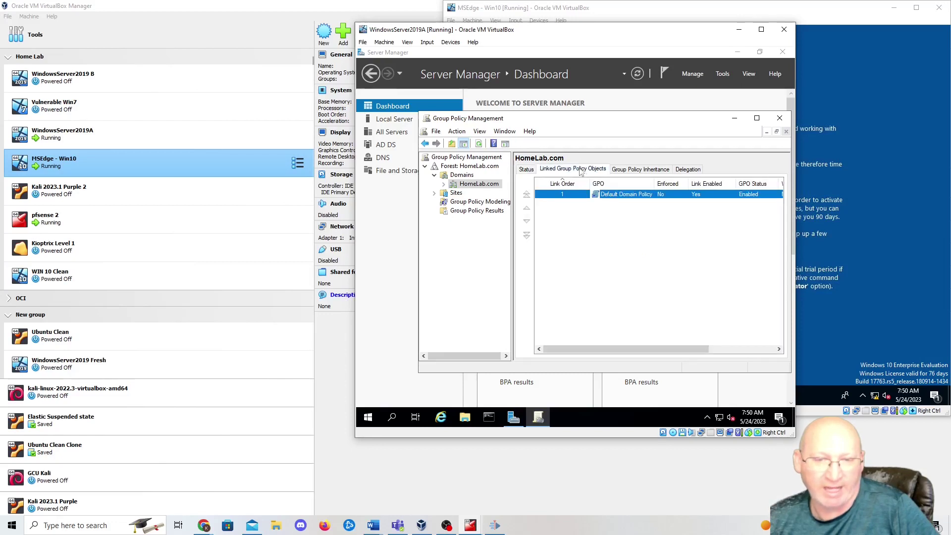
left_click(618, 196)
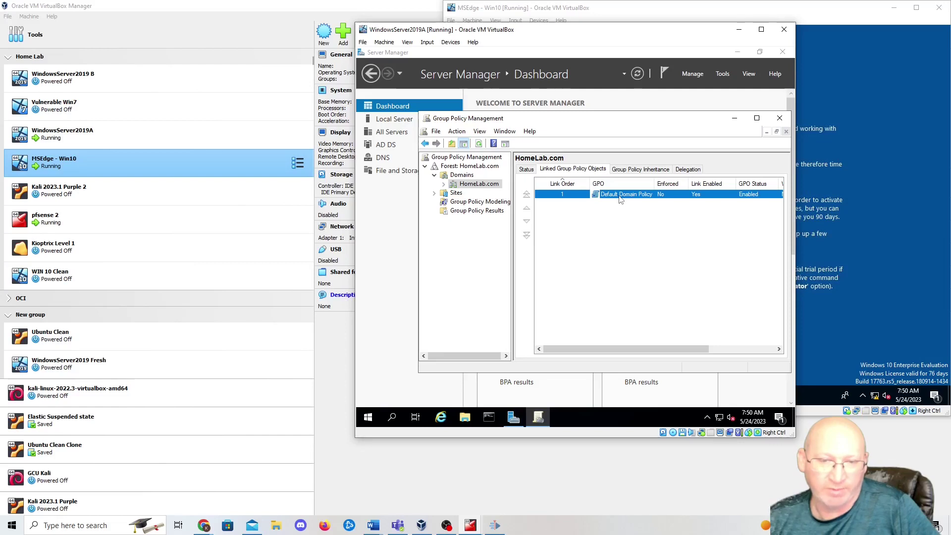
right_click(620, 197)
Edit the Default Domain Policy and navigate to Security Settings > Account Policies > Password Policy
left_click(629, 203)
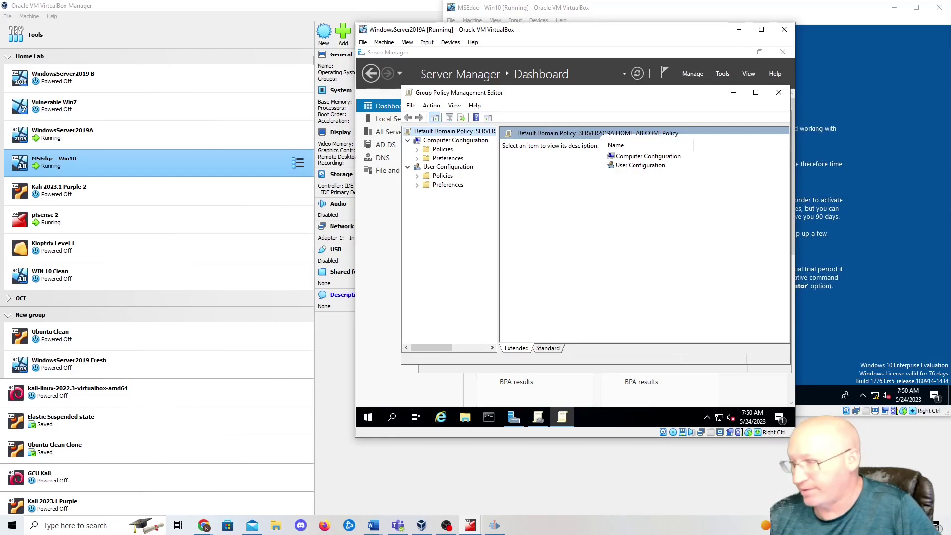
left_click(417, 149)
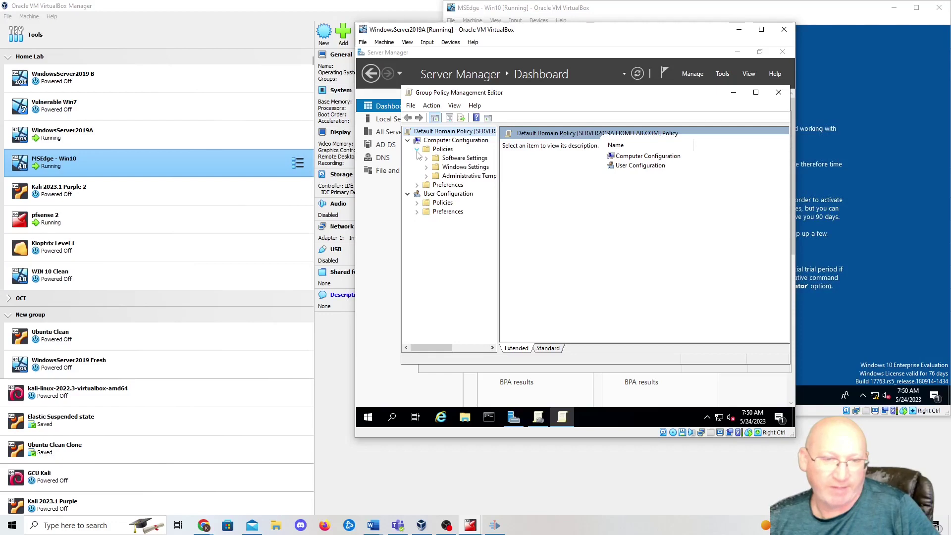
left_click(425, 167)
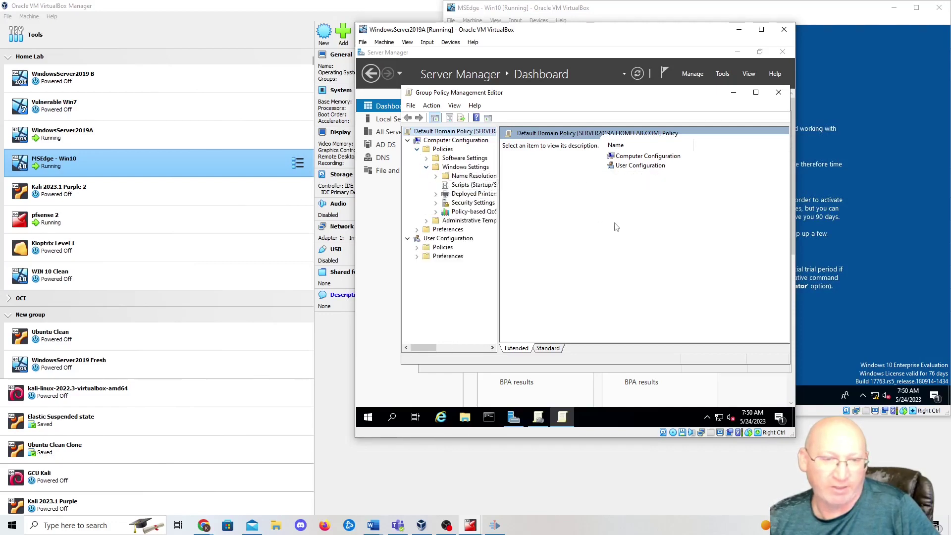
left_click(465, 204)
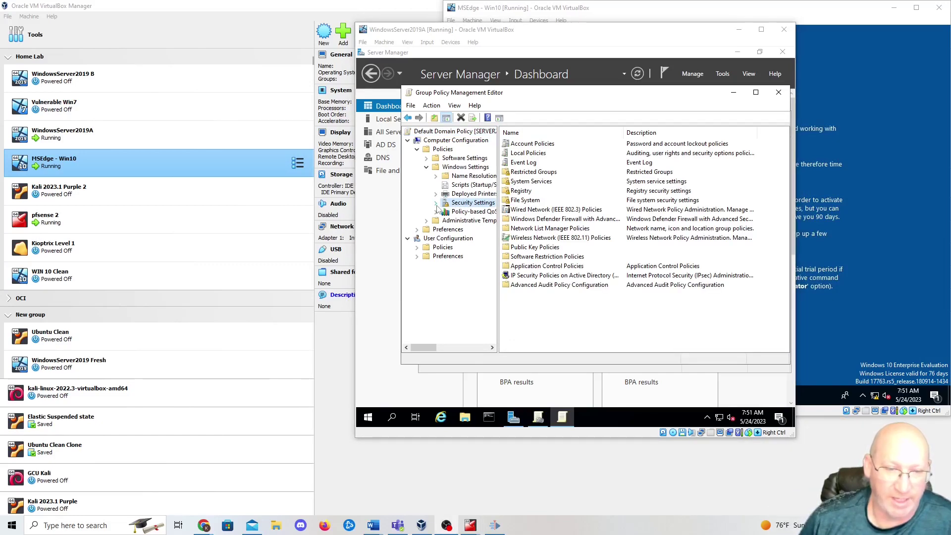
left_click(436, 204)
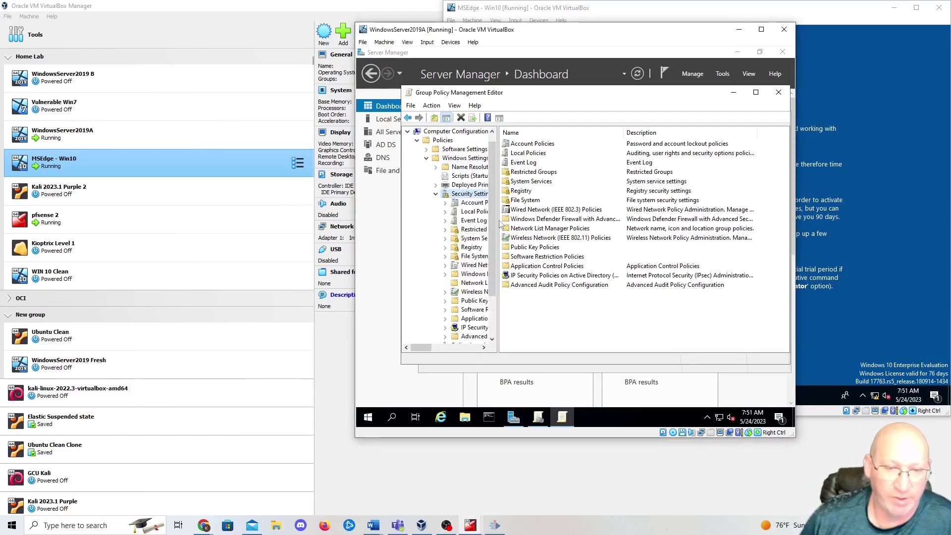
left_click_drag(499, 224, 557, 224)
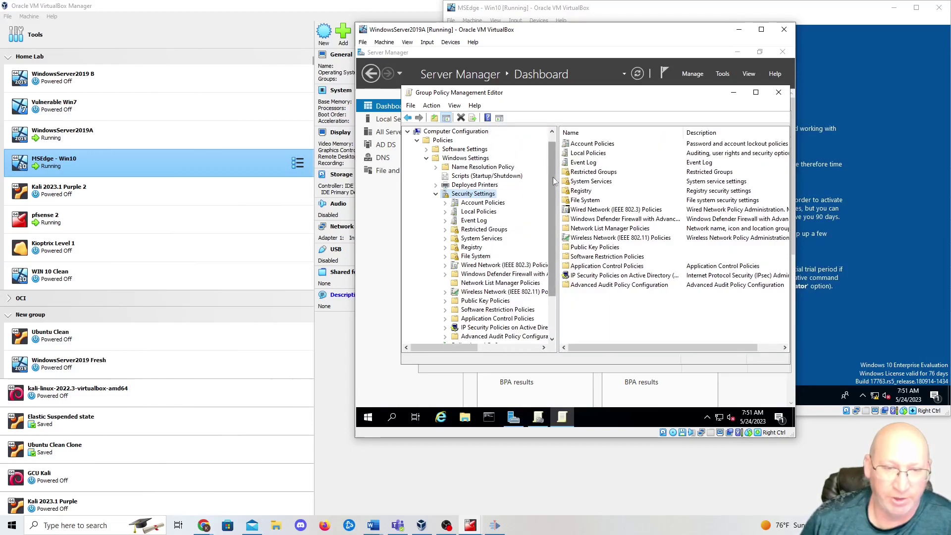
scroll(553, 179, "down", 2)
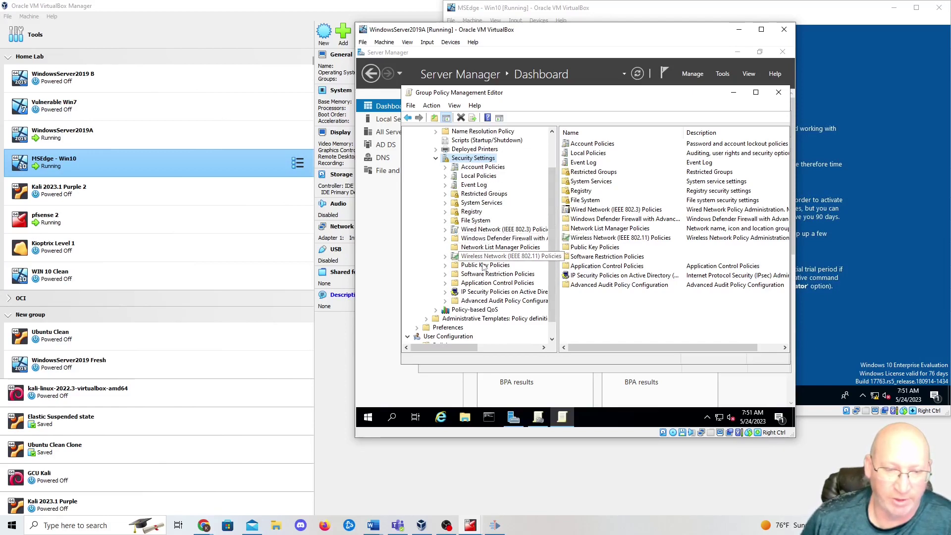
left_click(445, 167)
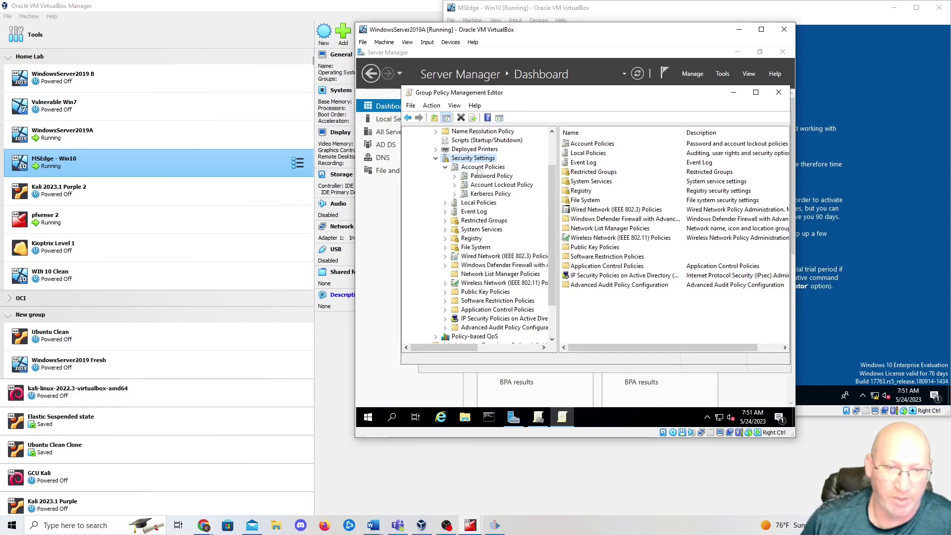
left_click(489, 177)
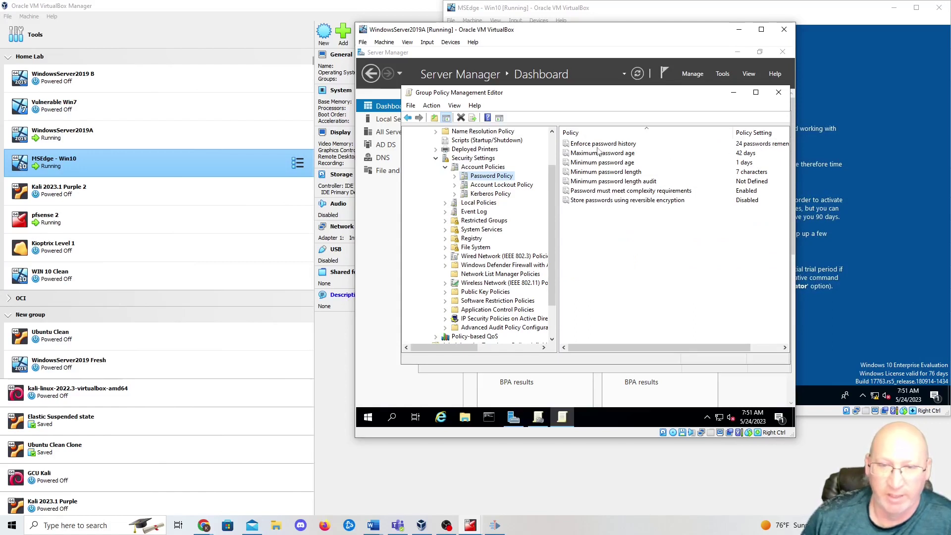
double_click(758, 145)
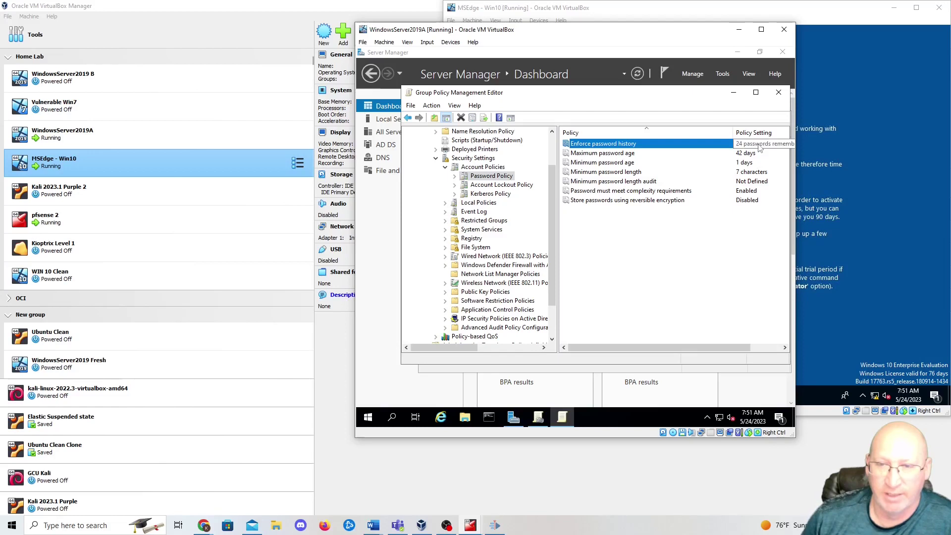
left_click_drag(524, 183, 504, 183)
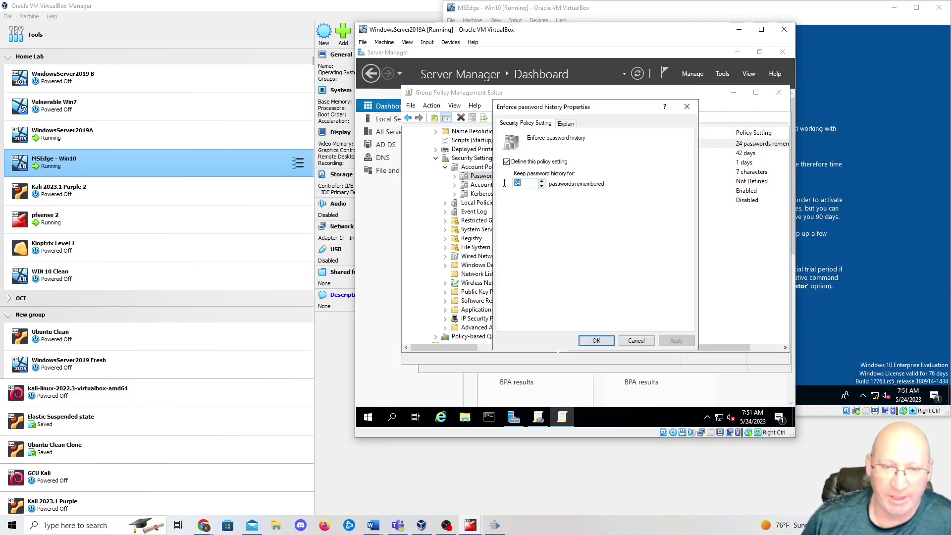
type("1")
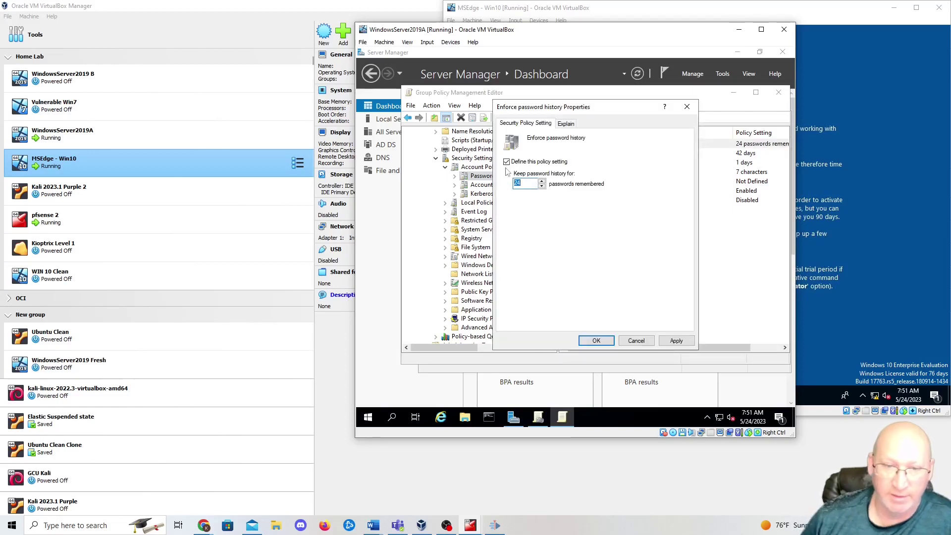
key("BackSpace")
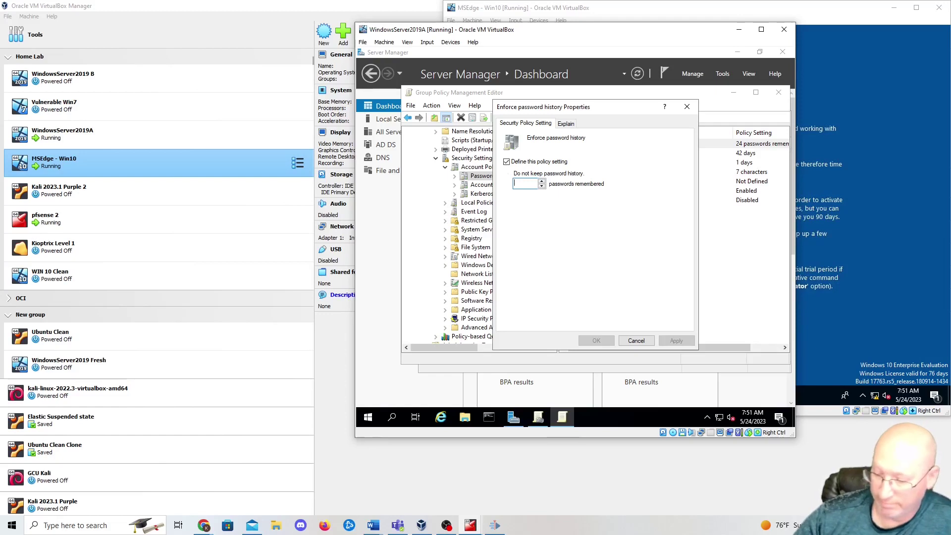
key("ctrl+z")
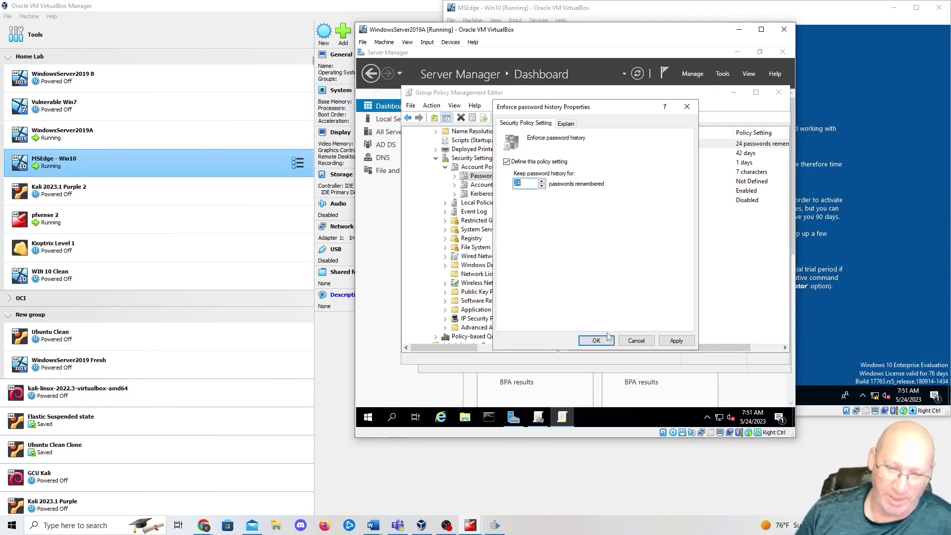
left_click(688, 343)
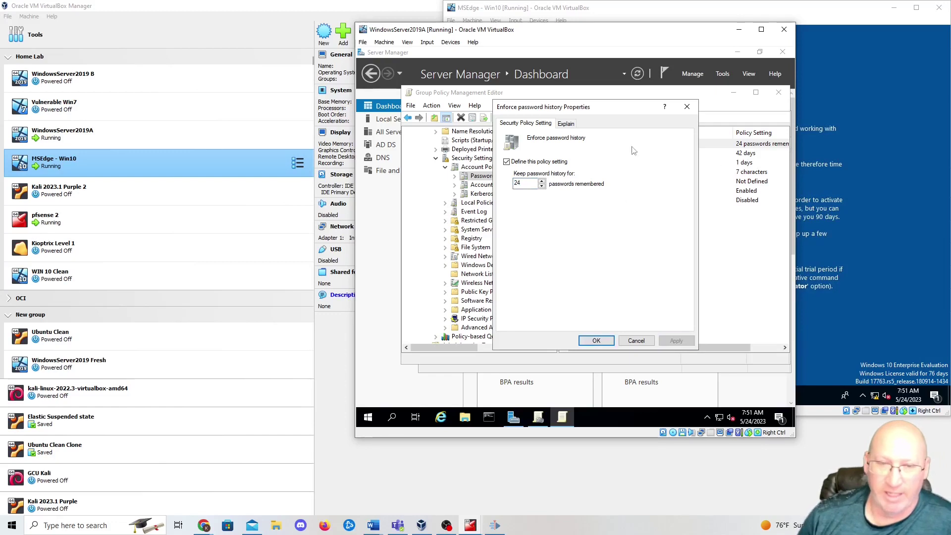
left_click(686, 106)
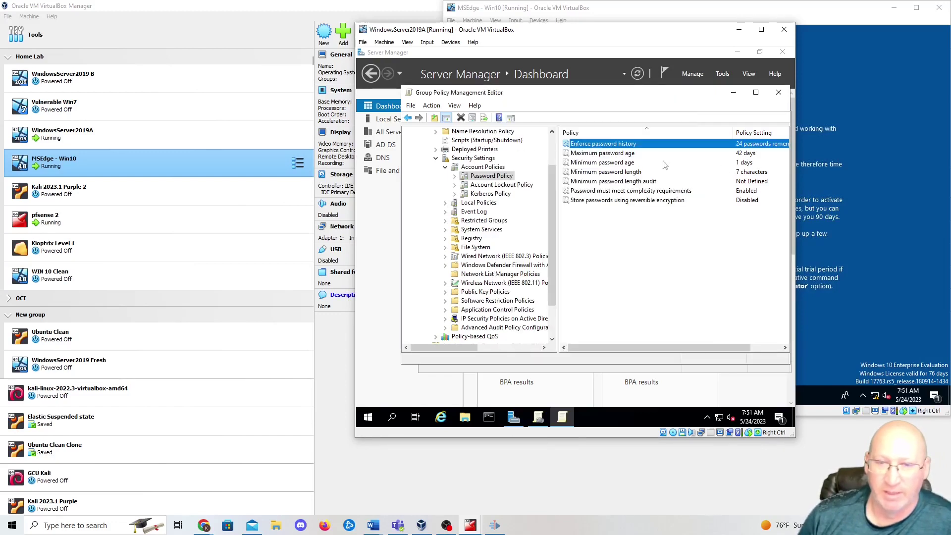
Change the maximum password age from 42 to 180 days
double_click(600, 157)
left_click_drag(530, 184, 512, 182)
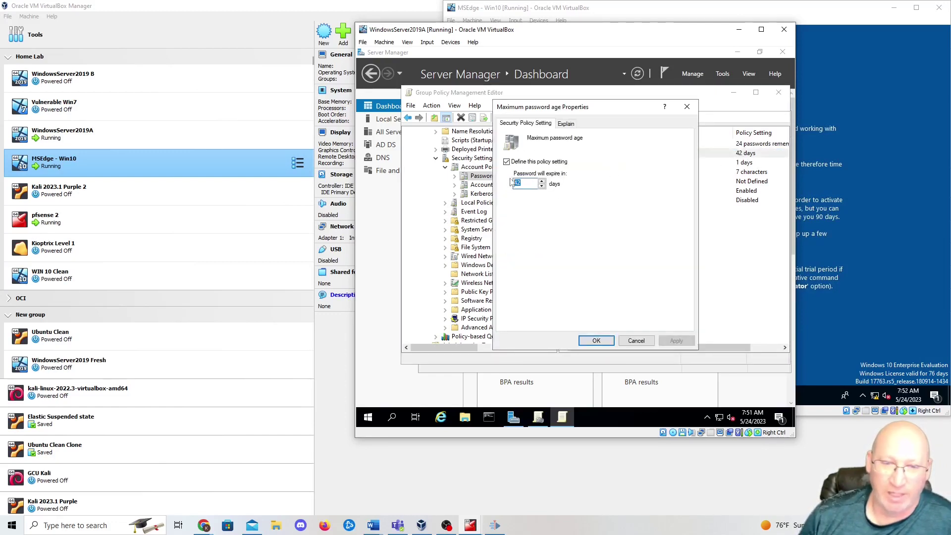
type("180")
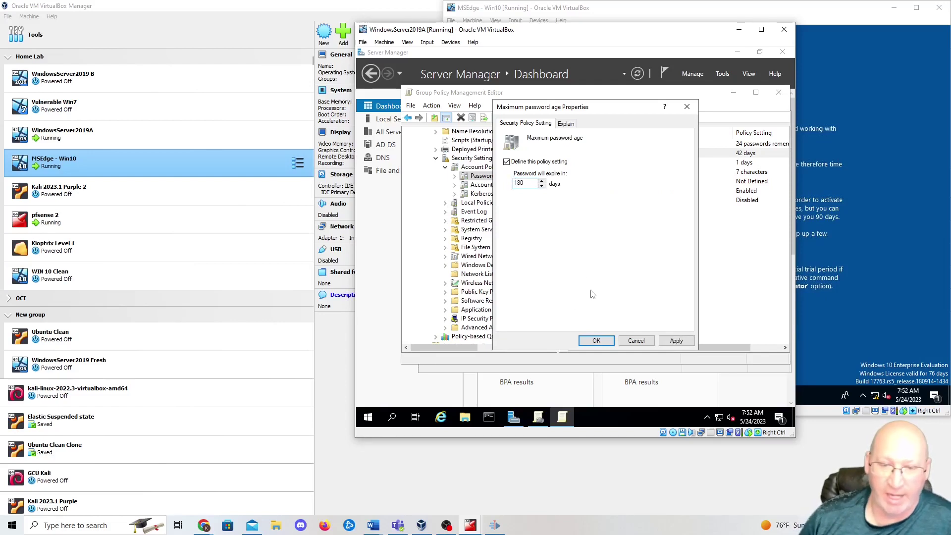
left_click(676, 341)
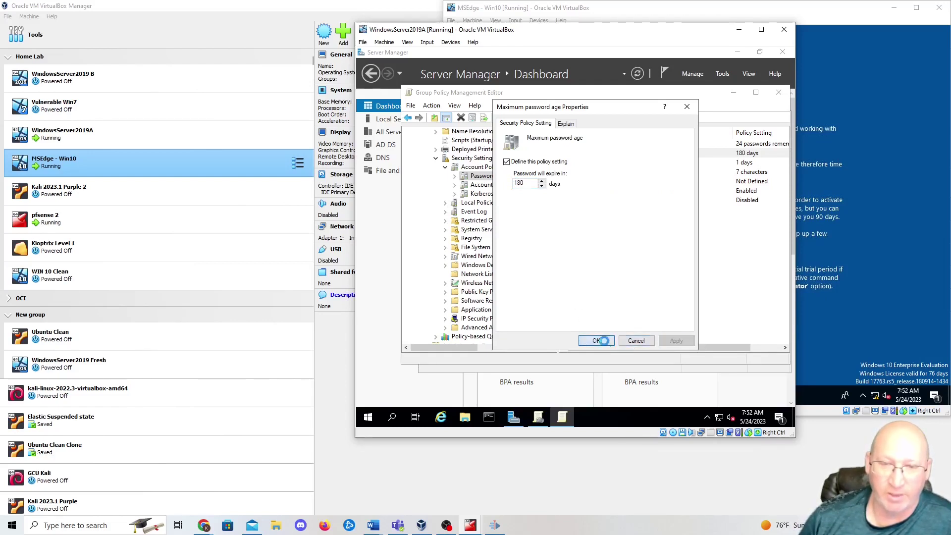
left_click(603, 341)
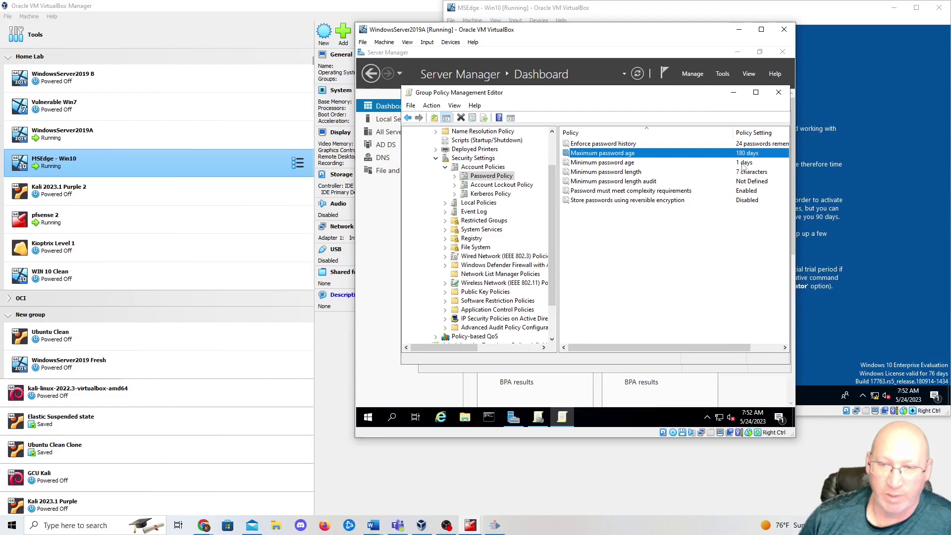
left_click(748, 163)
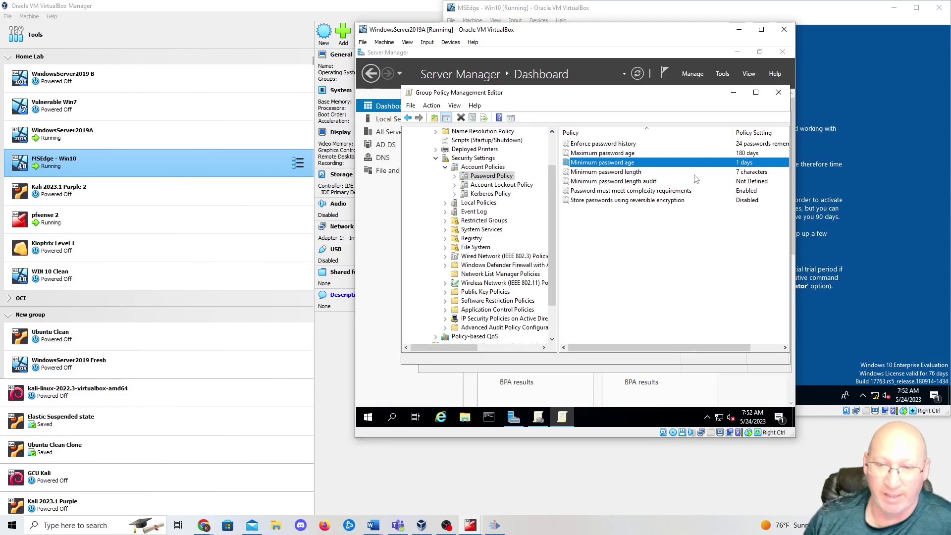
Set minimum password length to 14 characters and define the minimum password length audit policy
left_click(612, 173)
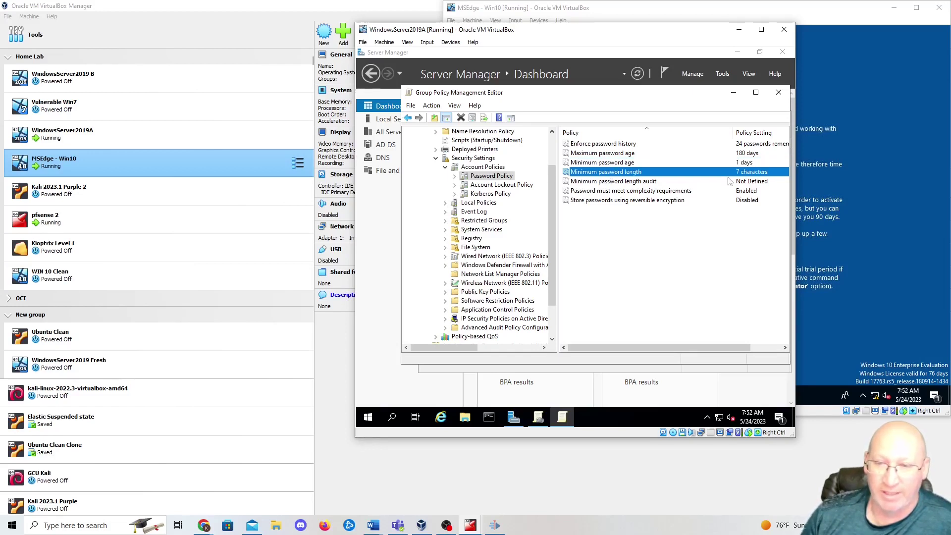
double_click(748, 173)
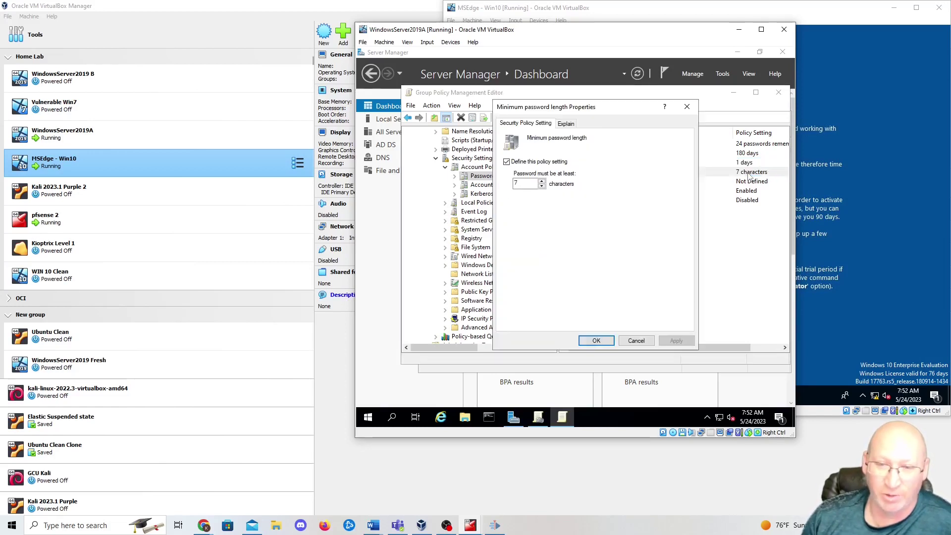
left_click(541, 181)
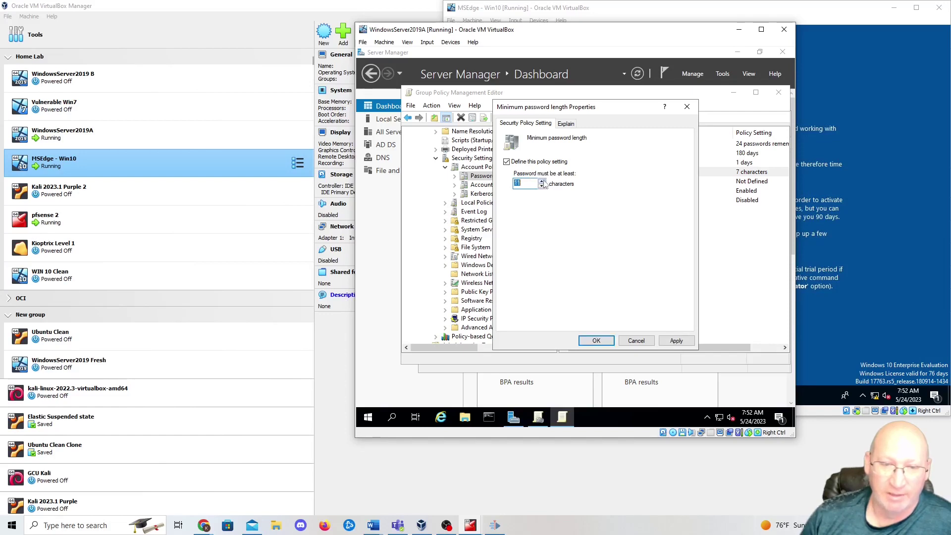
left_click(542, 184)
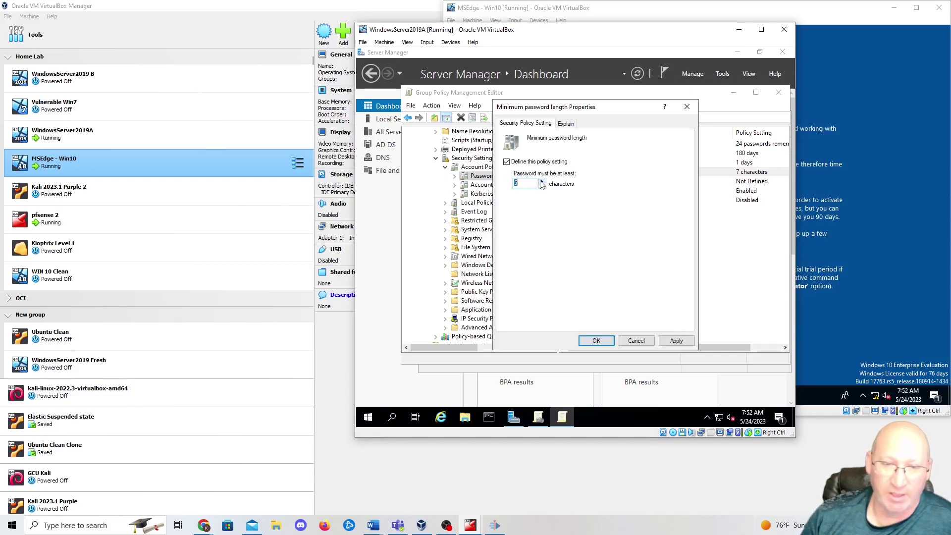
type("10")
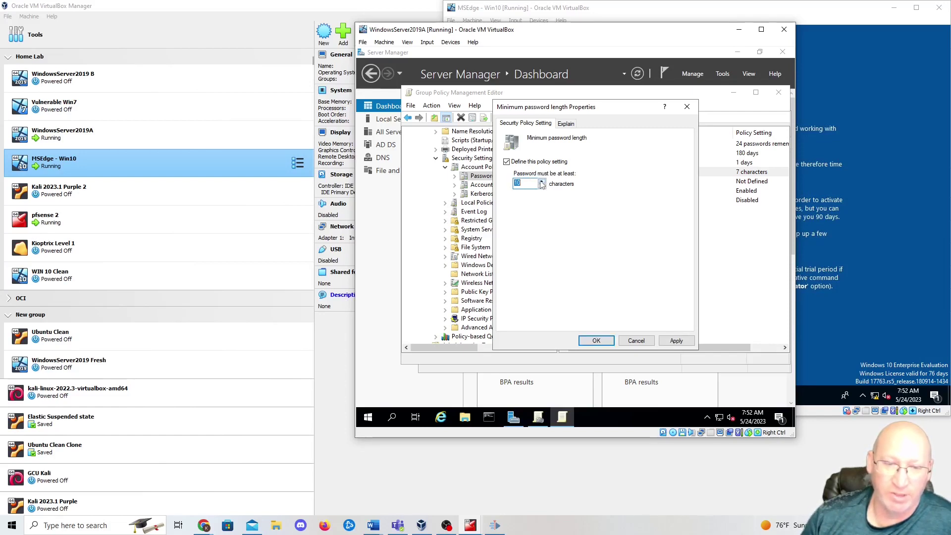
type("14")
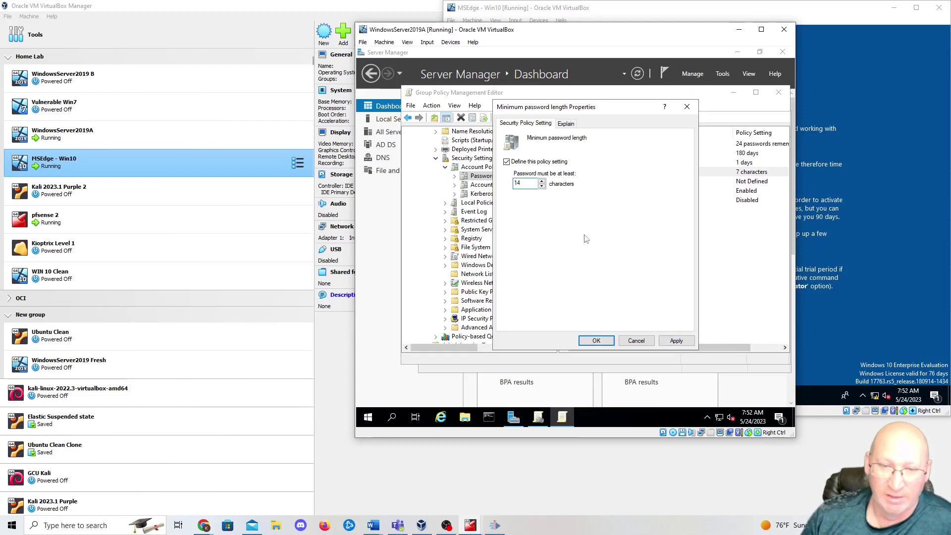
left_click(596, 341)
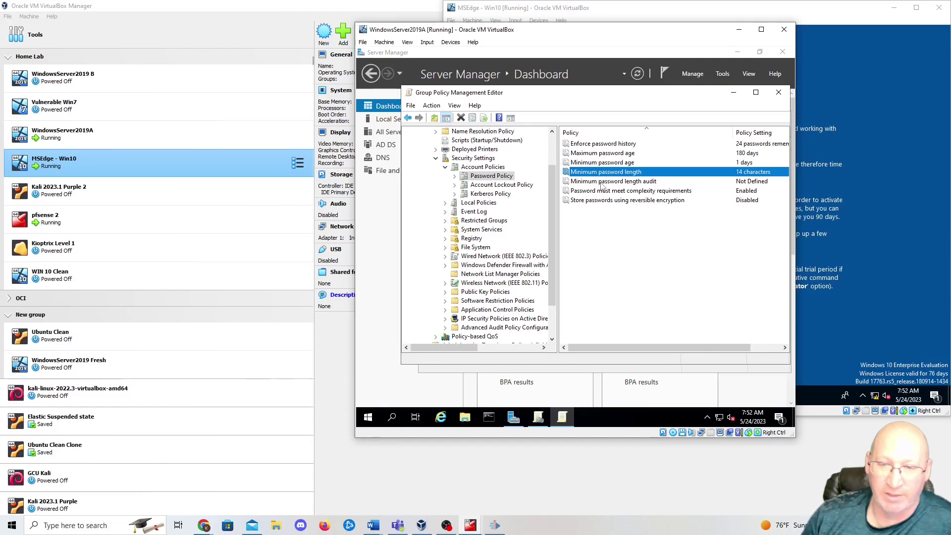
double_click(604, 183)
left_click(514, 162)
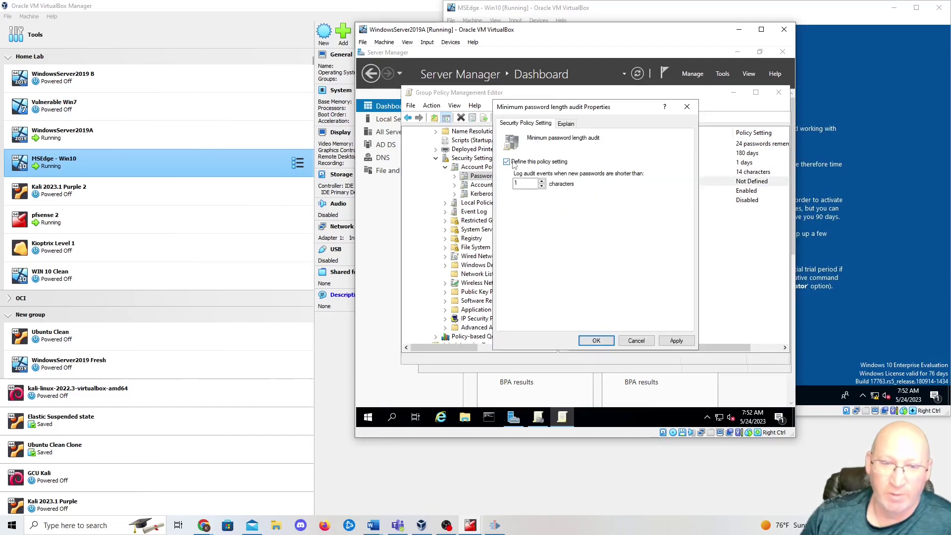
Set the minimum password length audit threshold to 8 characters and apply it
left_click(543, 182)
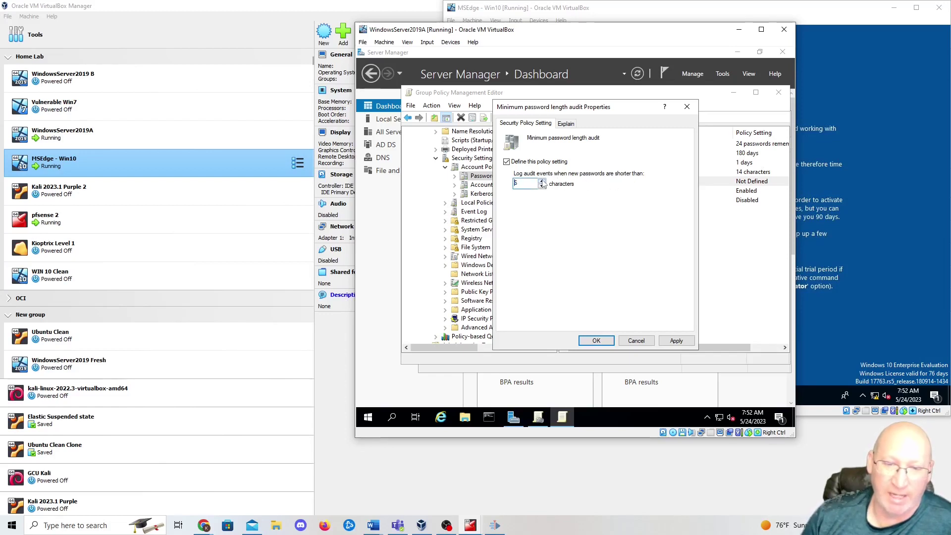
left_click(543, 182)
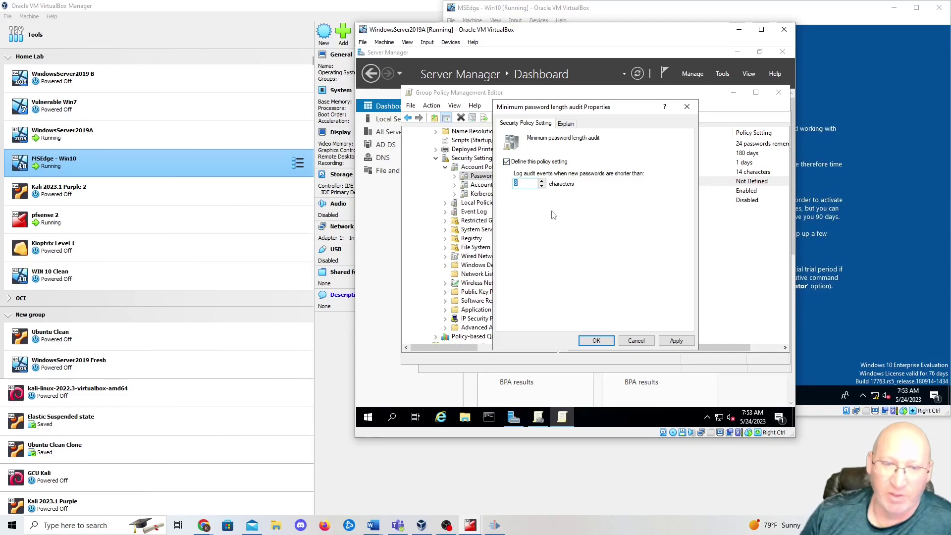
left_click(676, 341)
left_click(592, 341)
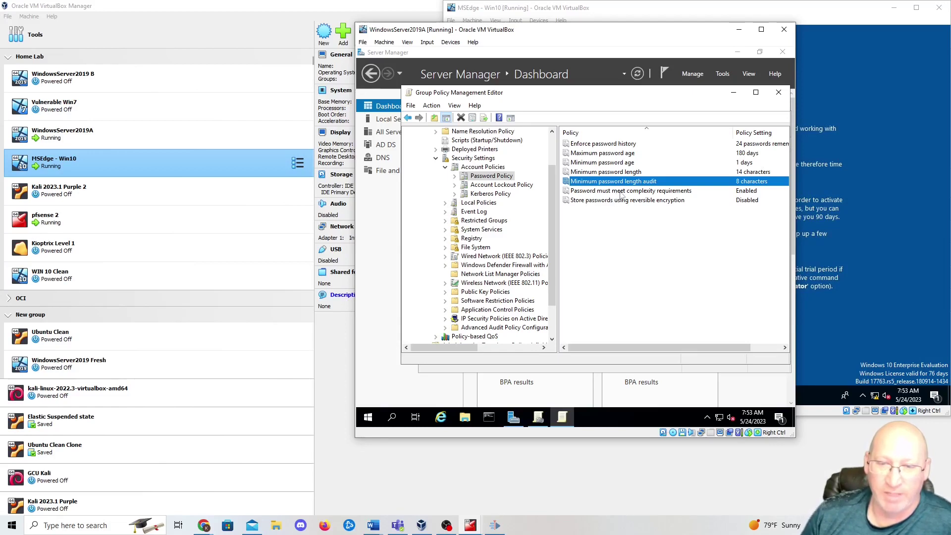
Leave password complexity enabled, select reversible encryption, and return to the Security Settings categories
double_click(735, 192)
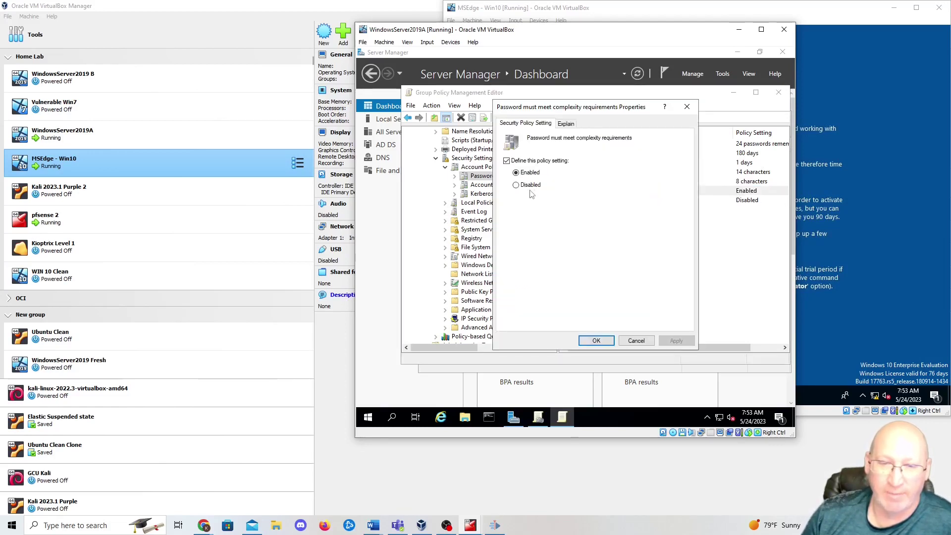
left_click(687, 107)
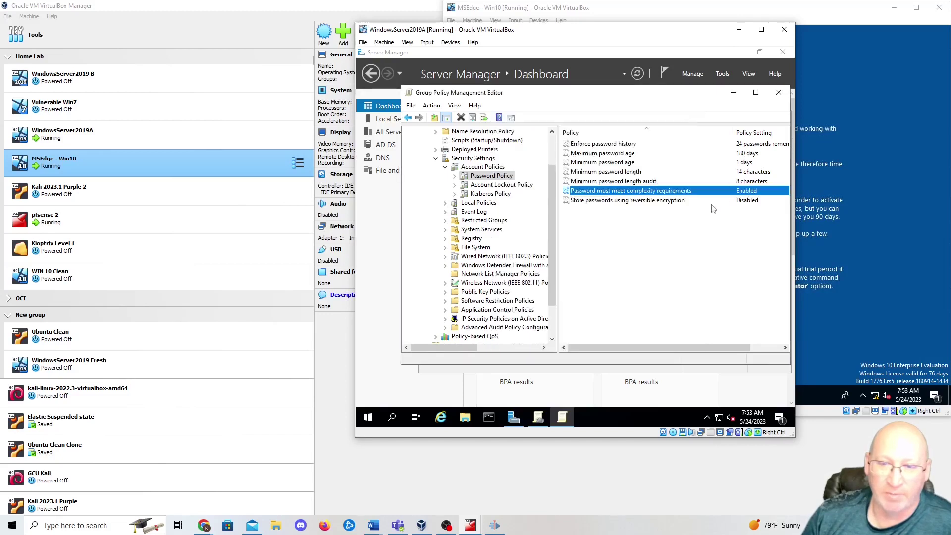
left_click(706, 200)
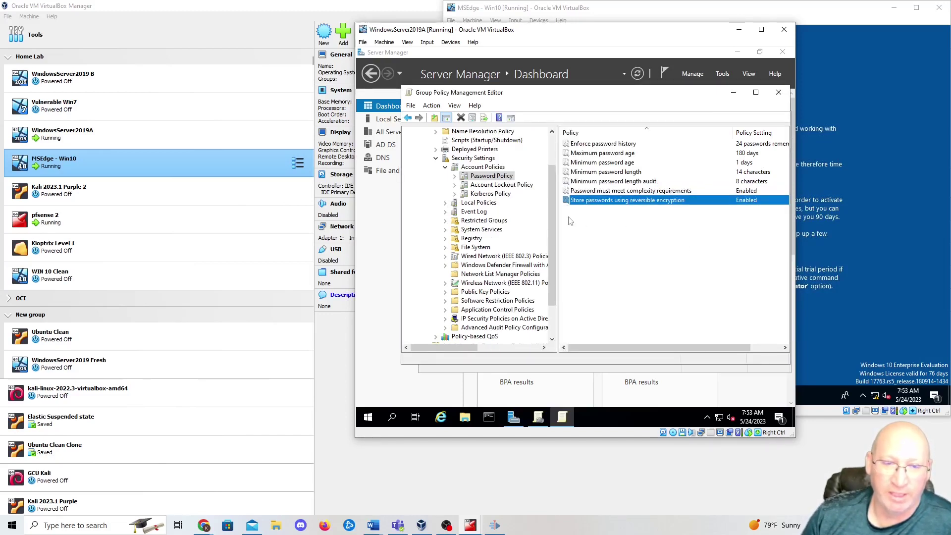
left_click(436, 159)
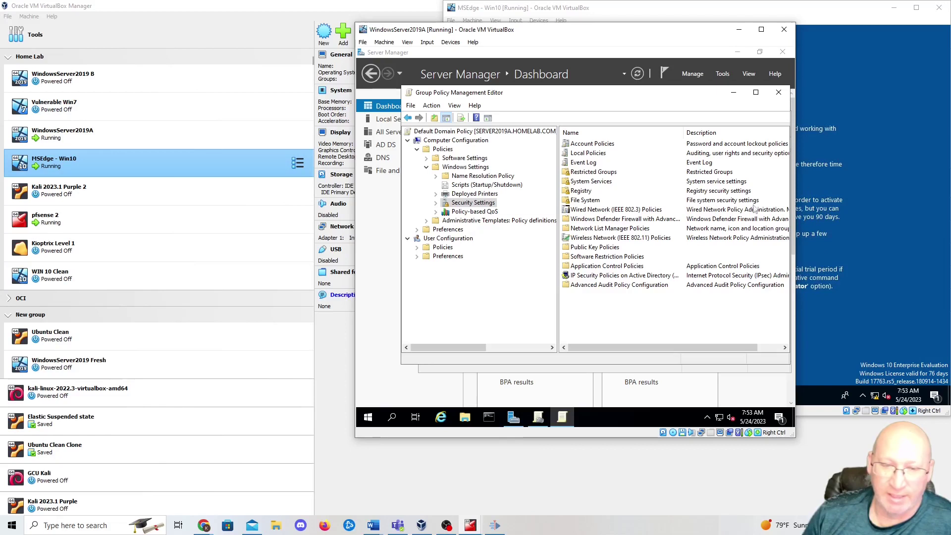
Run gpupdate /force in an administrator Command Prompt, then close it after both policies update
left_click(490, 418)
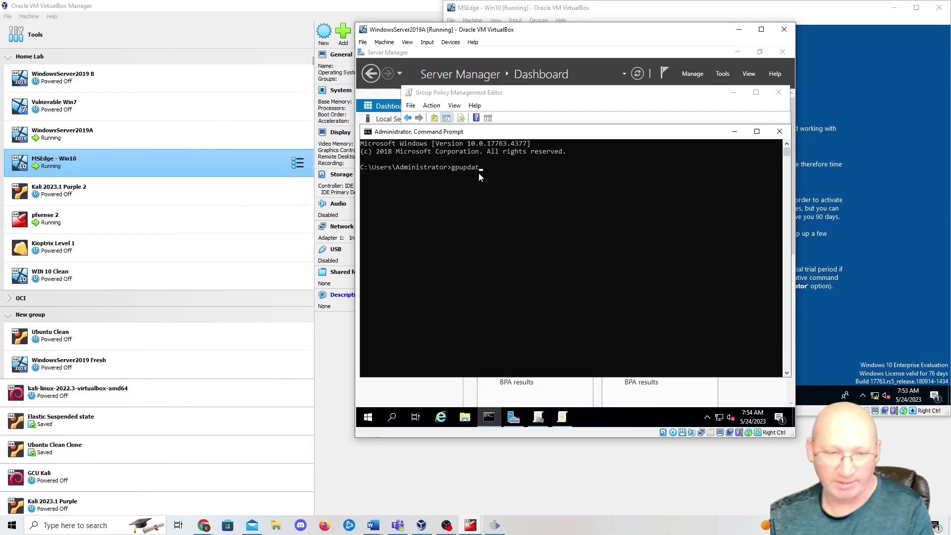
left_click(501, 169)
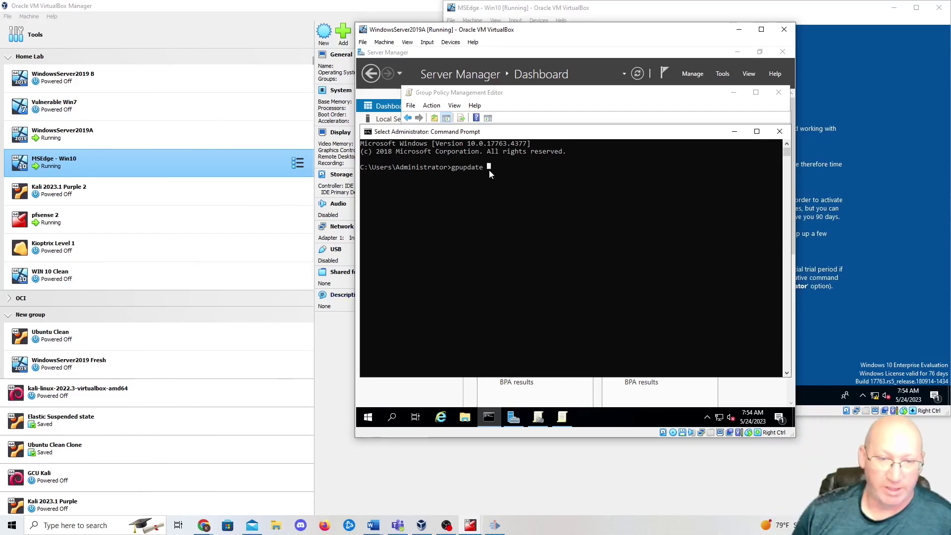
type("/force")
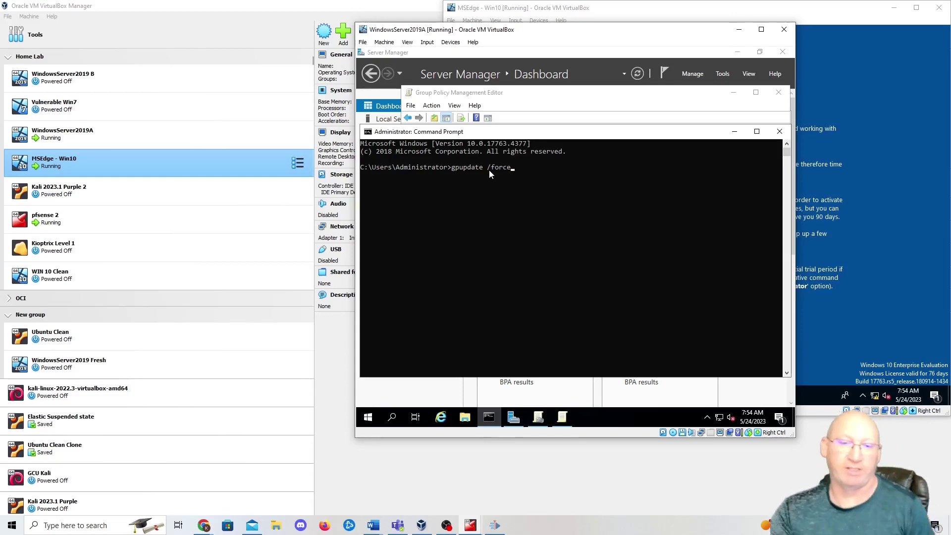
key("Return")
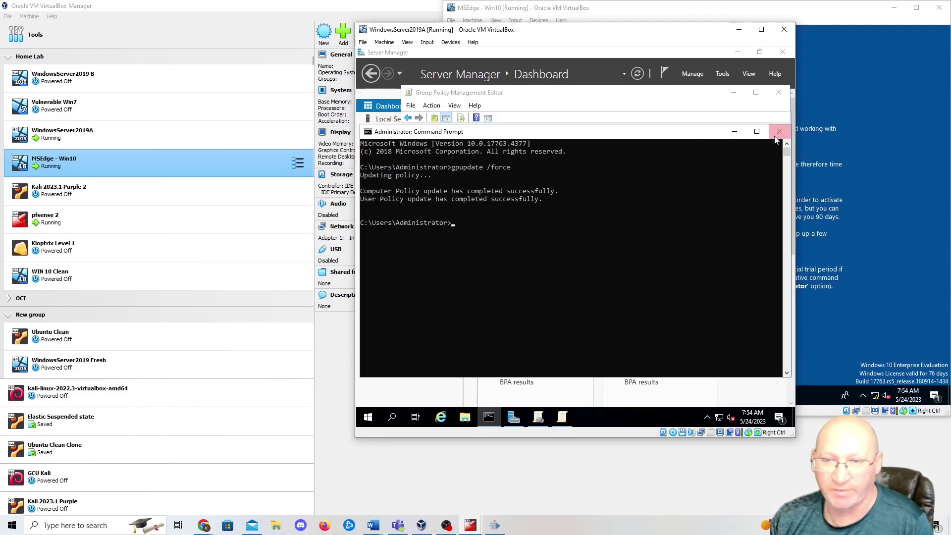
left_click(778, 133)
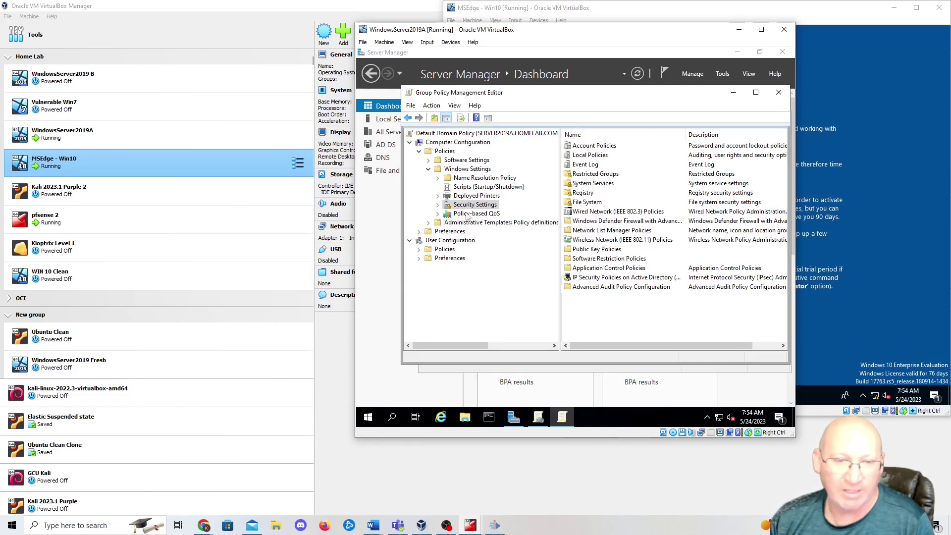
Review Local Policies under Security Settings, then close the Group Policy Management Editor
left_click(438, 205)
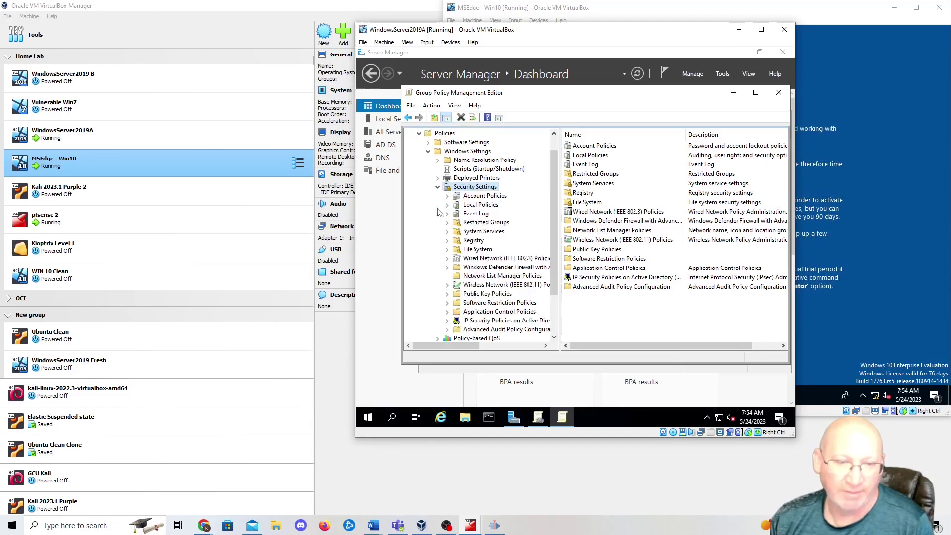
left_click(483, 207)
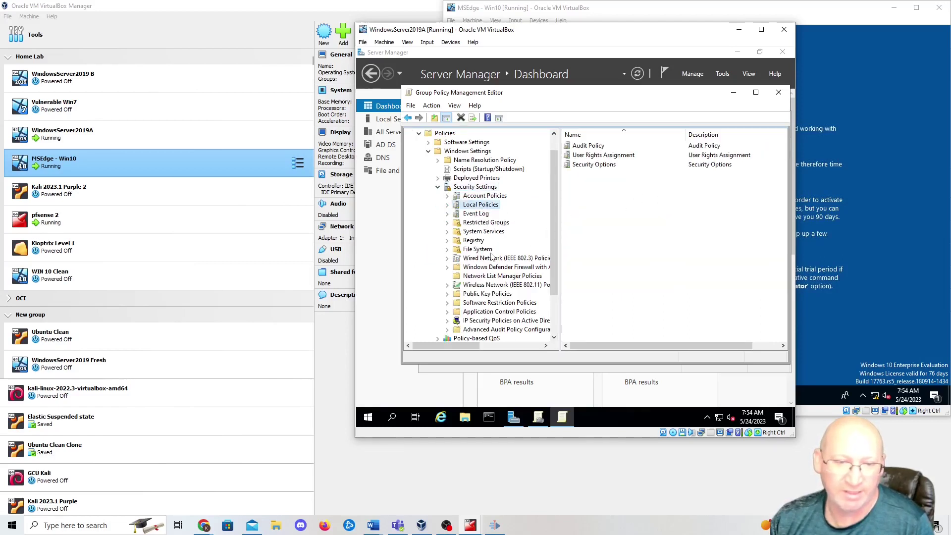
left_click_drag(555, 212, 550, 282)
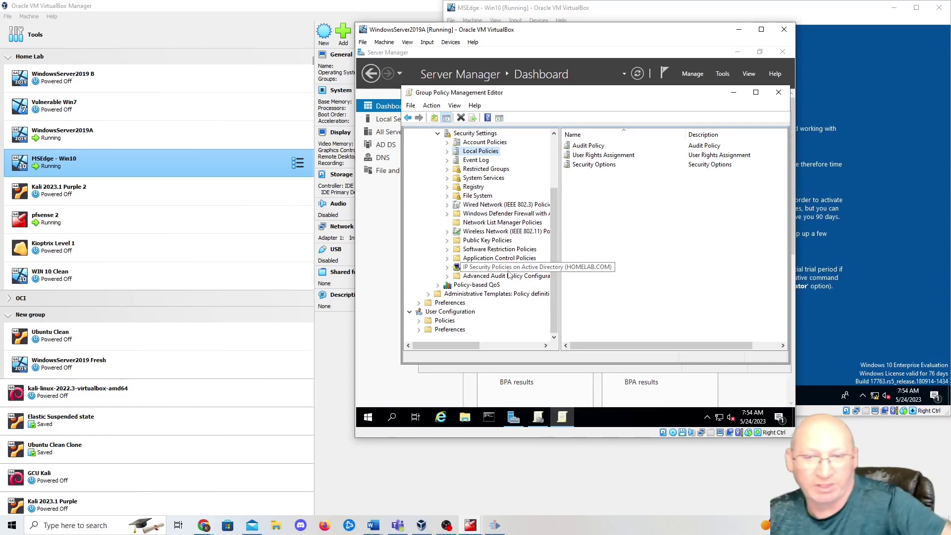
left_click_drag(554, 237, 554, 176)
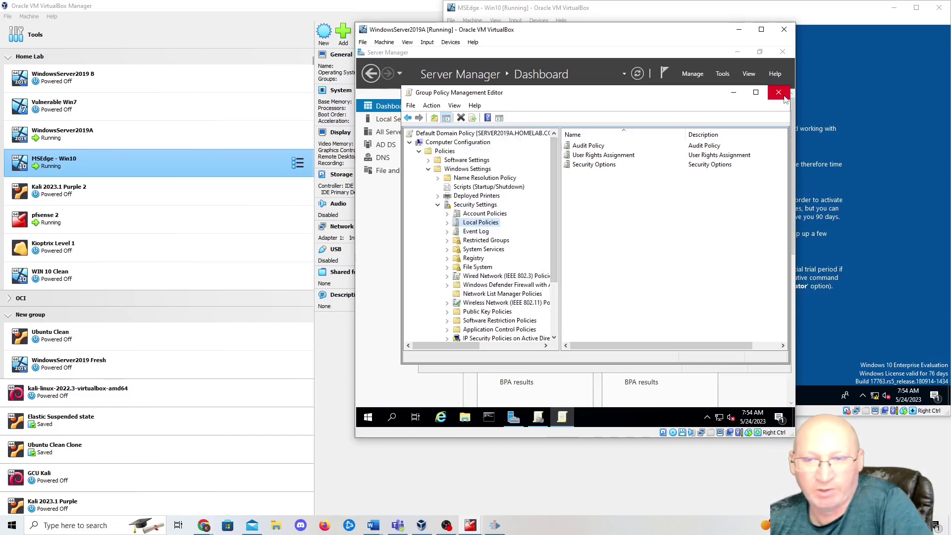
left_click(779, 93)
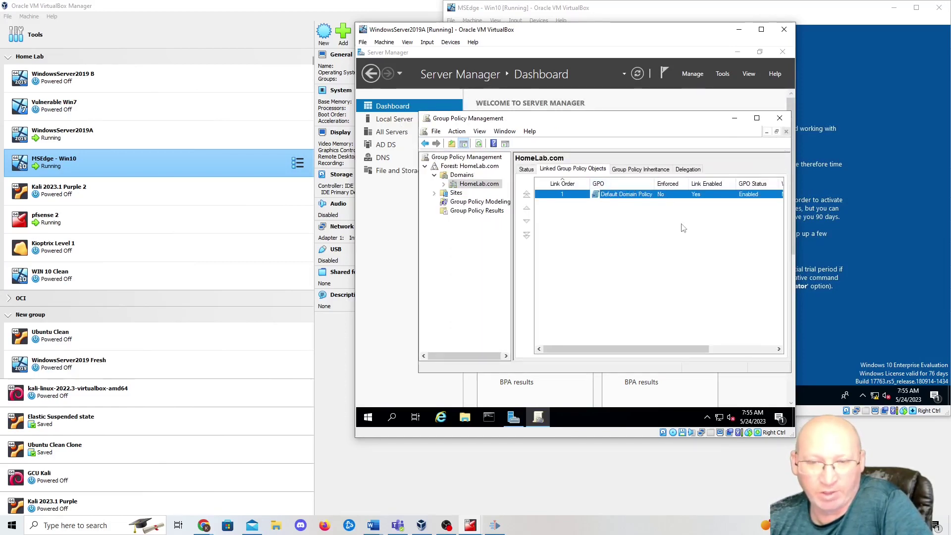
Check that WindowsServer2019A's network adapter uses the VirtualBox Host-Only Ethernet Adapter
left_click_drag(632, 36, 583, 39)
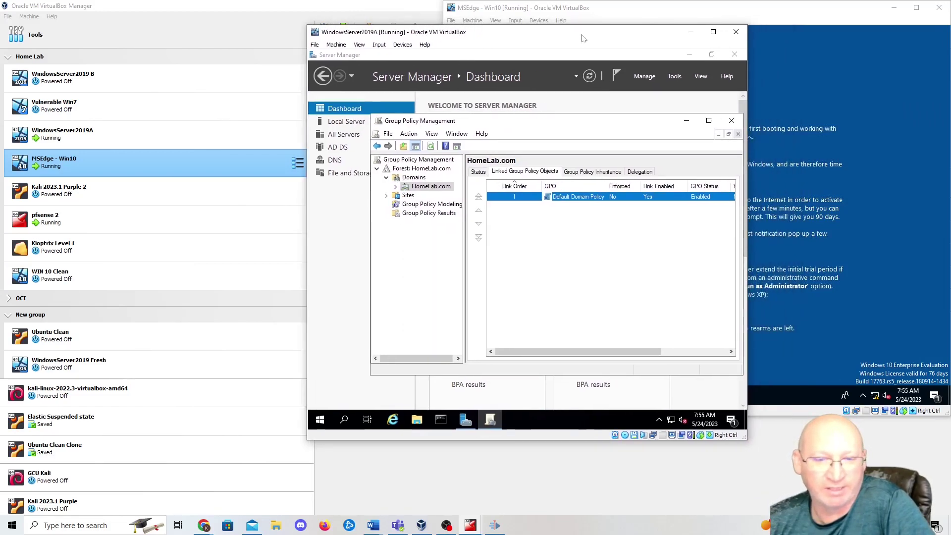
left_click(845, 81)
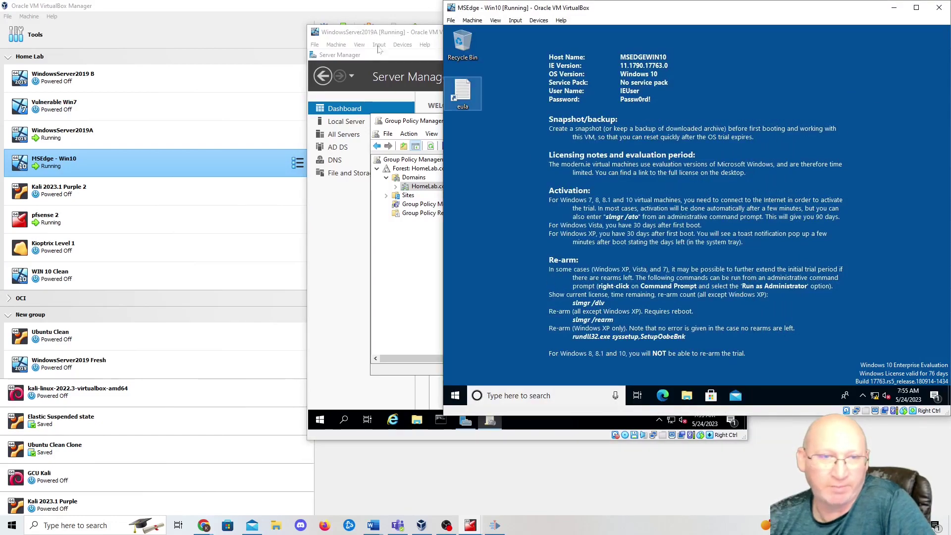
left_click(412, 32)
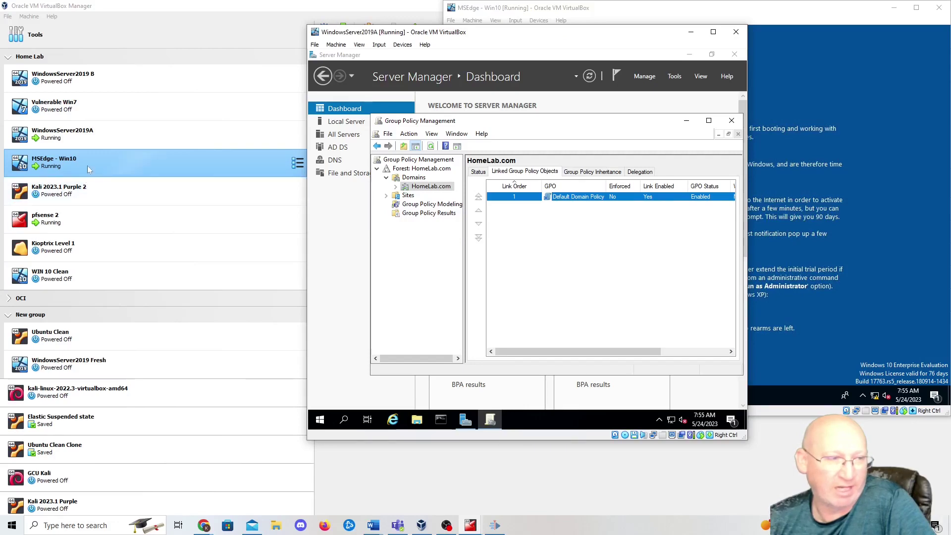
left_click(87, 139)
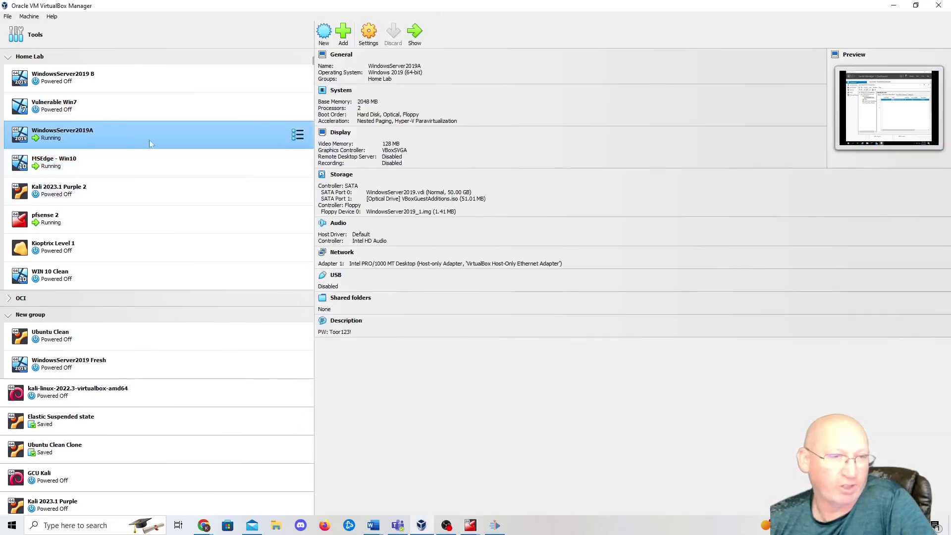
left_click(369, 33)
left_click(352, 243)
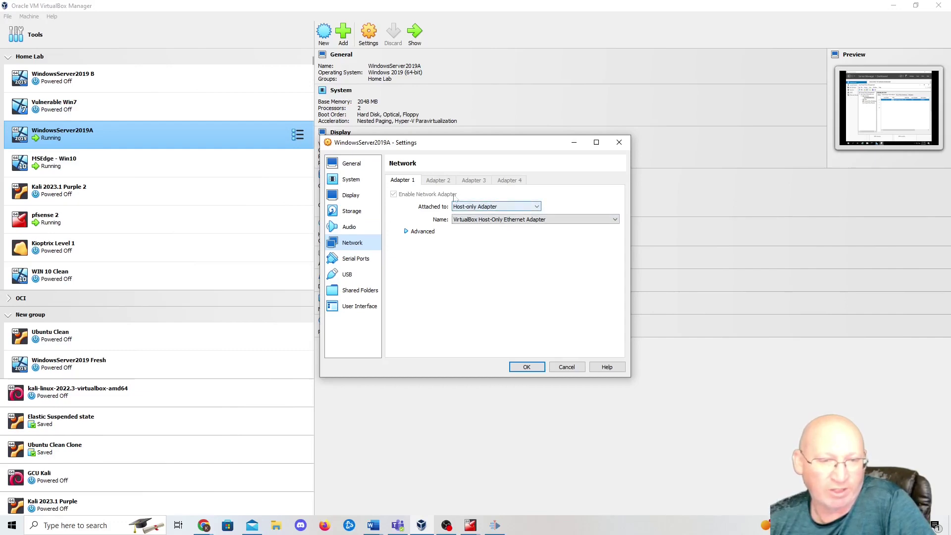
left_click(619, 143)
Check that MSEdge - Win10's network adapter uses the same Host-Only Ethernet Adapter
left_click(99, 166)
key("ctrl+s")
left_click(352, 243)
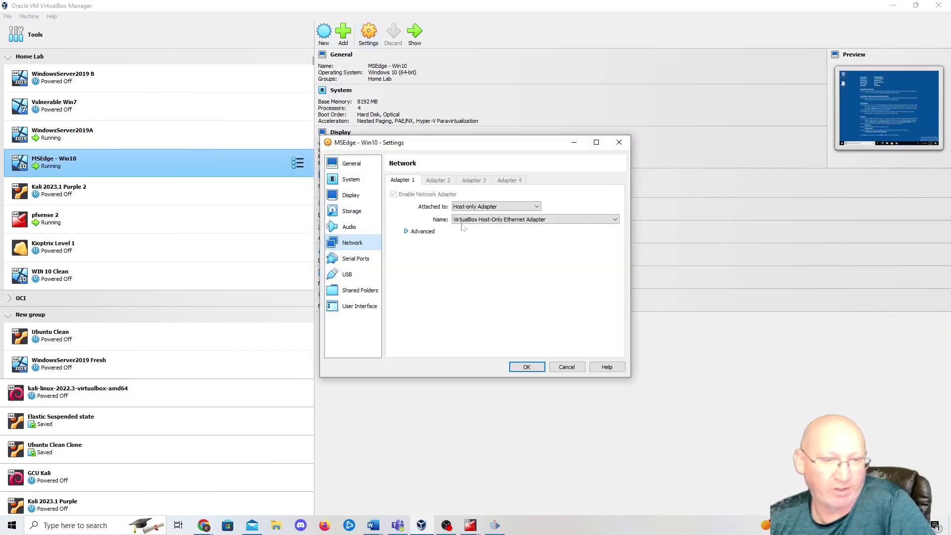
left_click(619, 142)
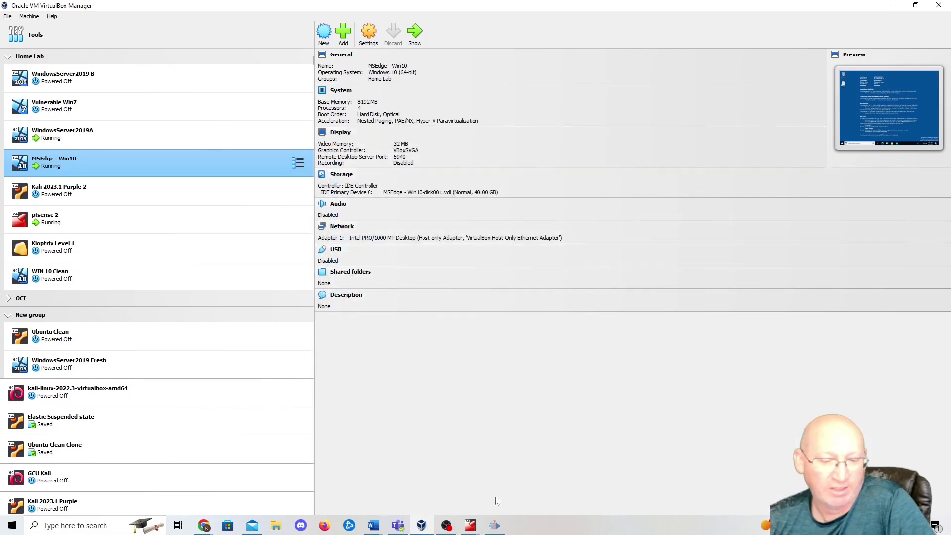
Run ipconfig in a Win10 Command Prompt and check its address 172.16.1.12
mouse_move(448, 526)
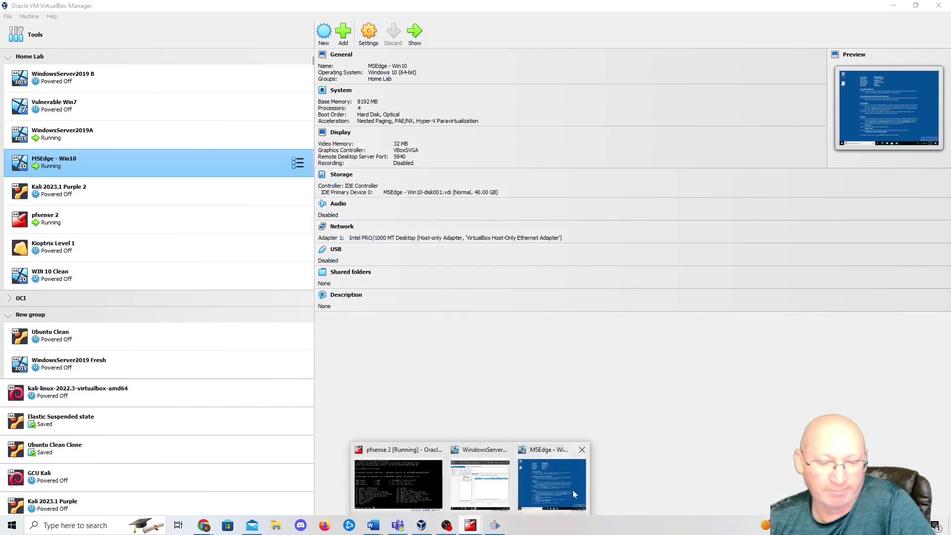
left_click(572, 489)
left_click(546, 396)
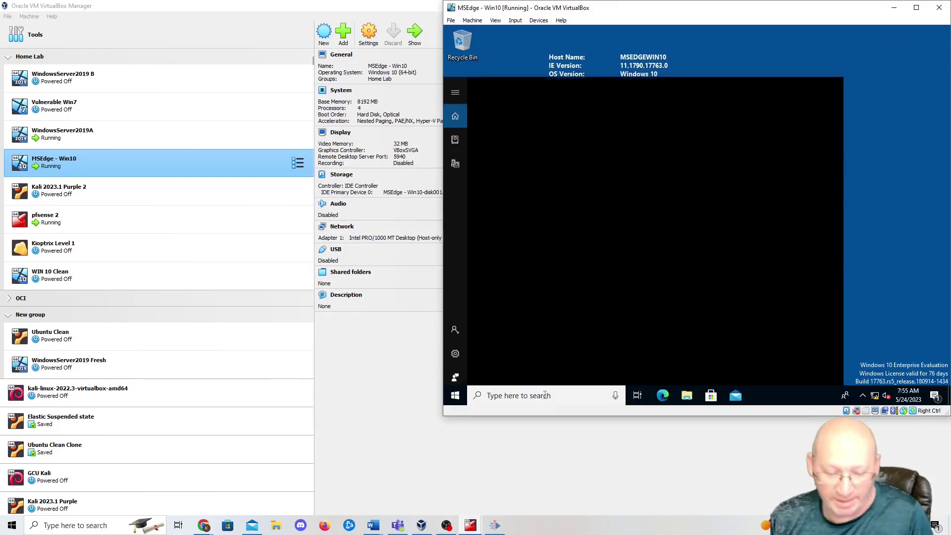
type("cmd")
key("Return")
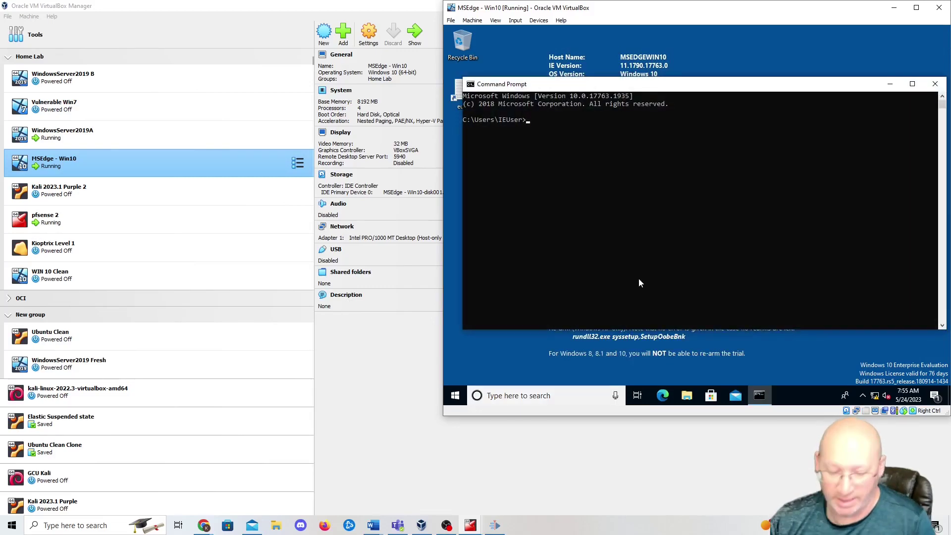
type("ipcofnig")
key("Return")
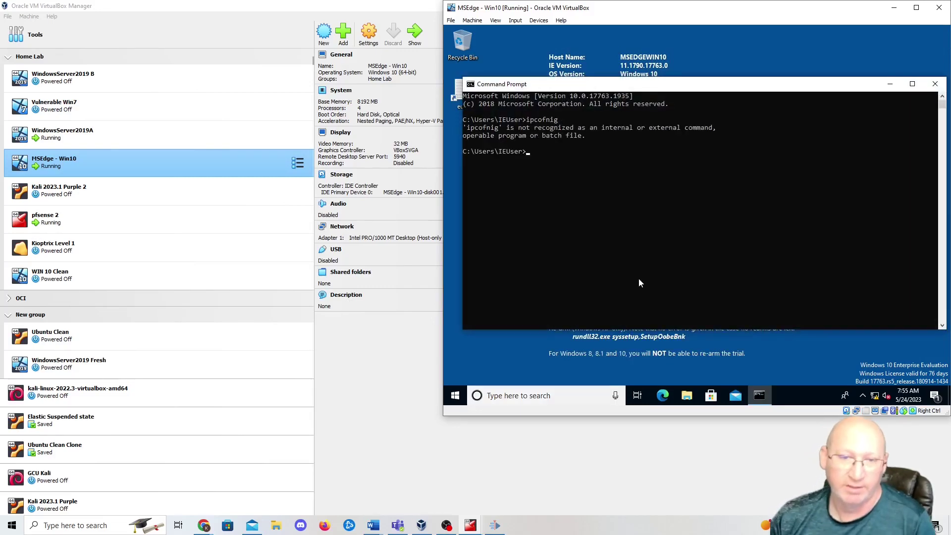
type("ipconfig")
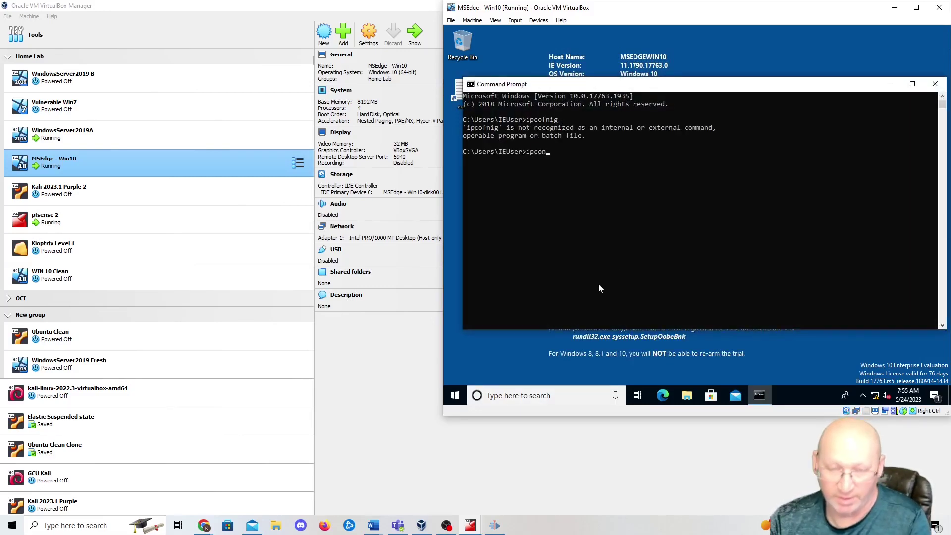
key("Return")
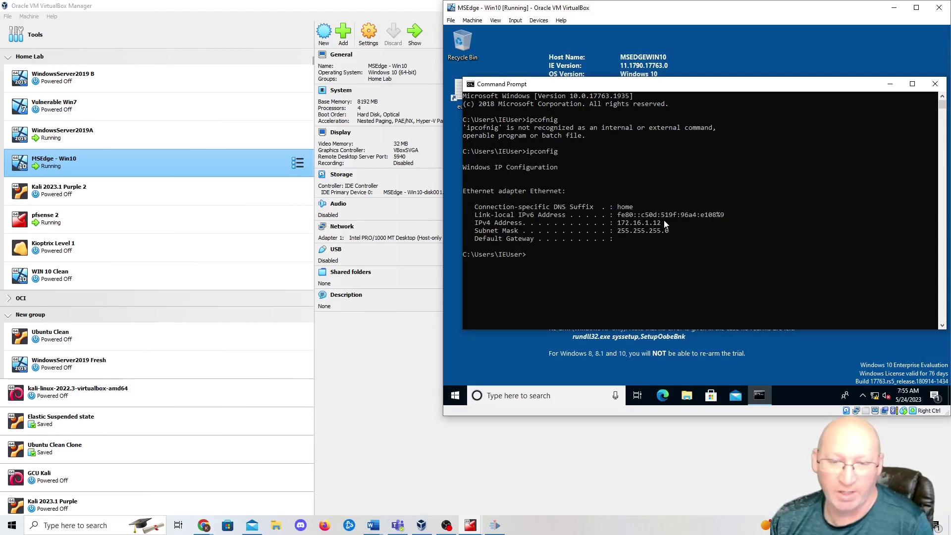
left_click_drag(666, 224, 613, 225)
left_click(677, 231)
Run ipconfig on the server to confirm 172.16.1.8 and gateway 172.16.1.1, then close both prompts
left_click(471, 526)
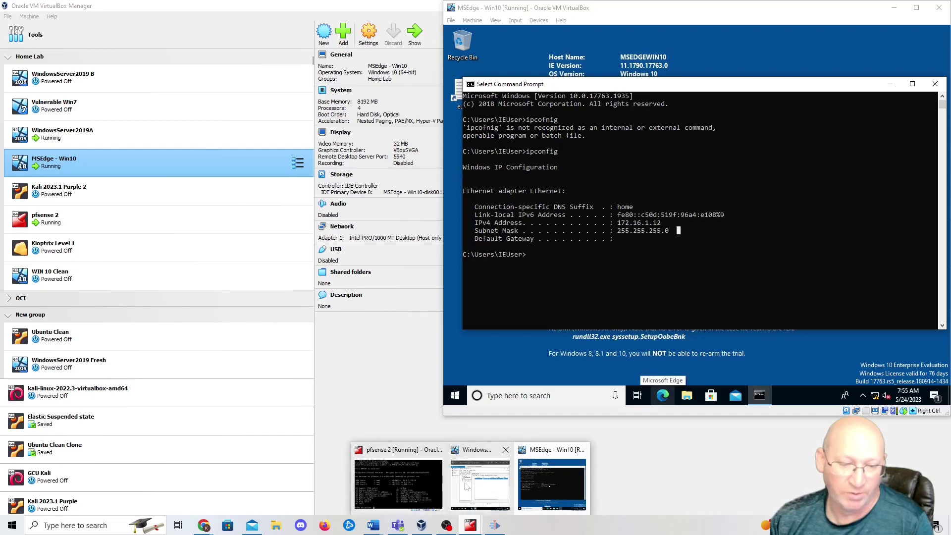
left_click(497, 475)
left_click(441, 420)
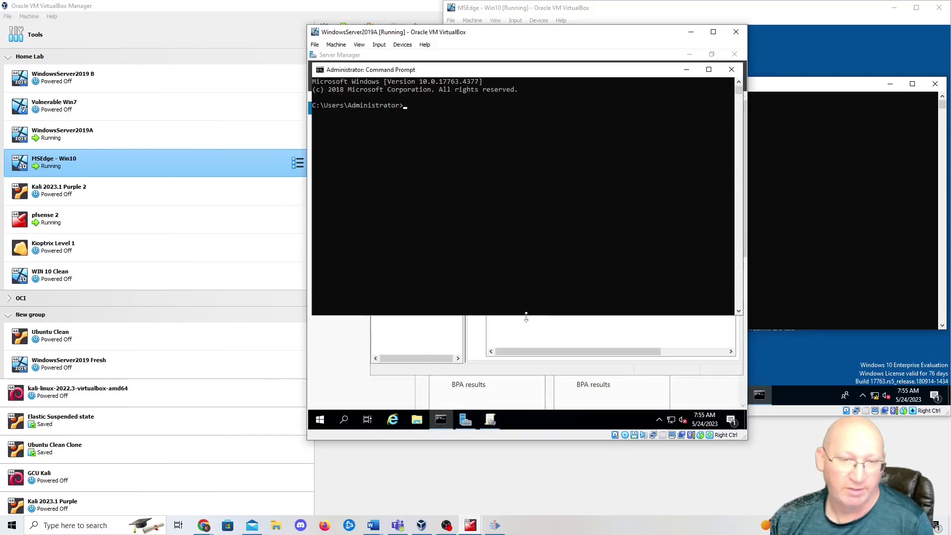
type("ipconfig")
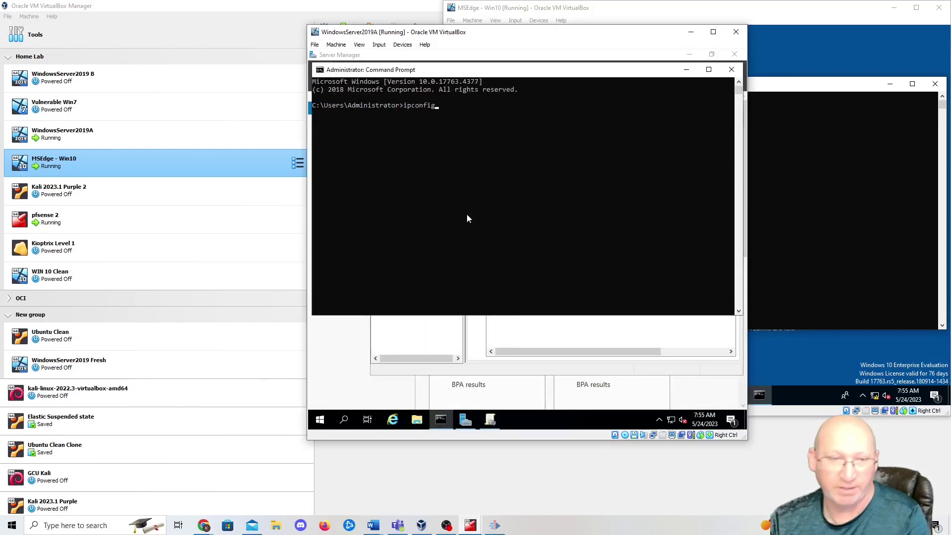
key("Return")
left_click_drag(562, 32, 269, 14)
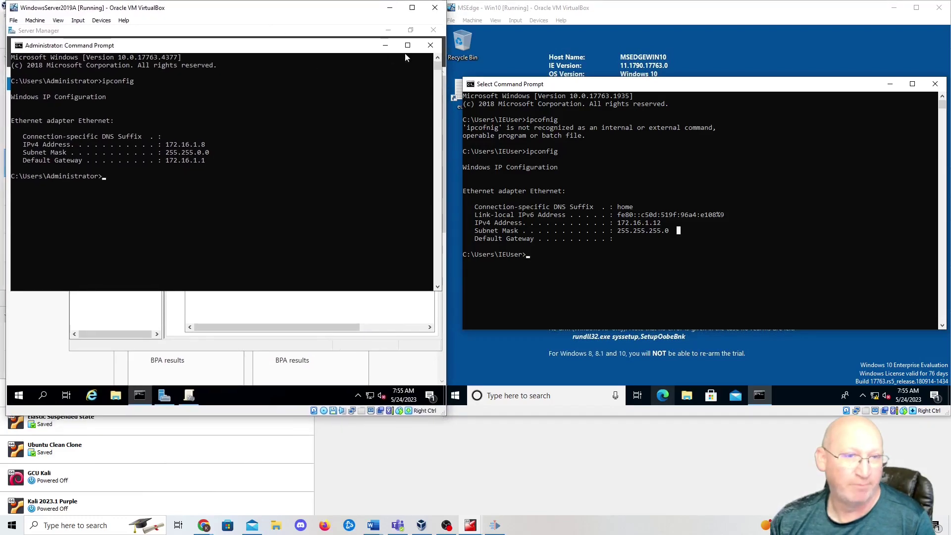
left_click(427, 46)
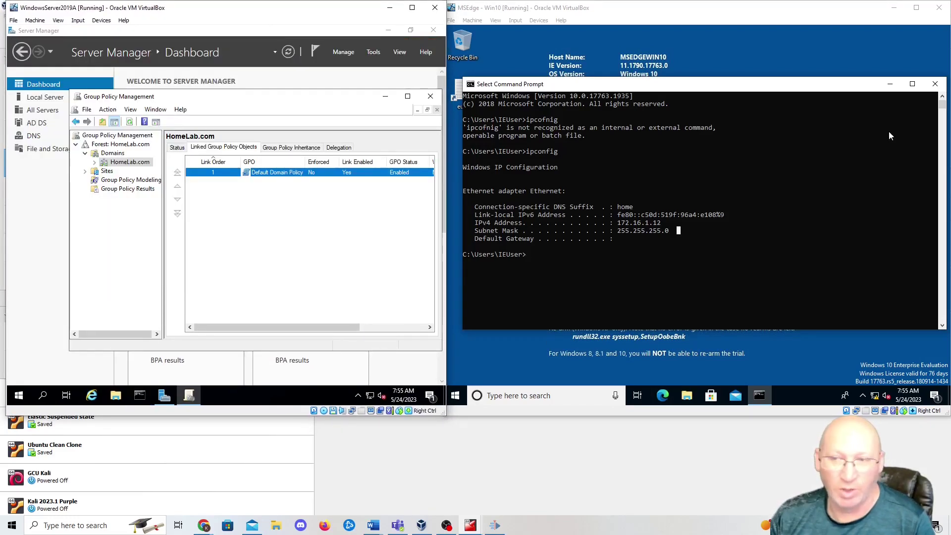
left_click(935, 84)
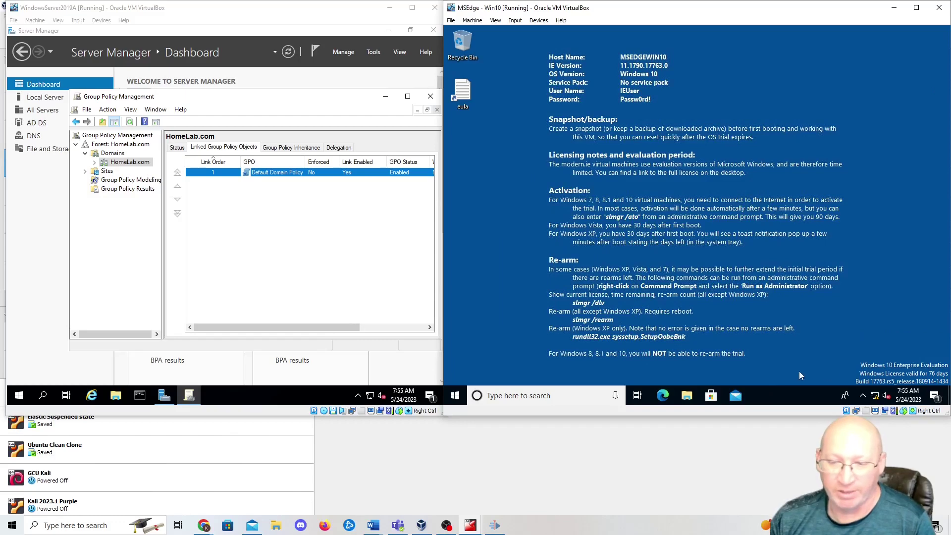
Open the Win10 Ethernet adapter's Properties from Network & Internet settings' adapter options
right_click(875, 396)
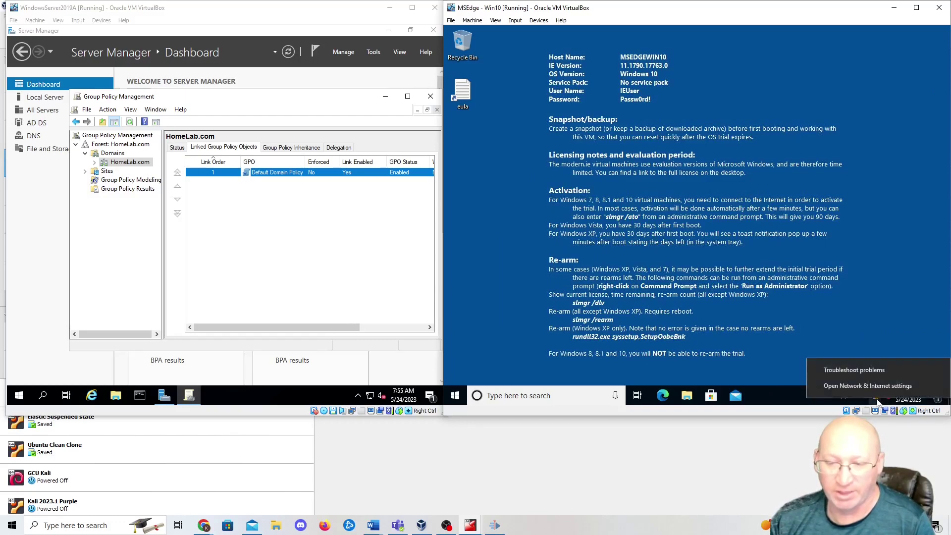
left_click(854, 387)
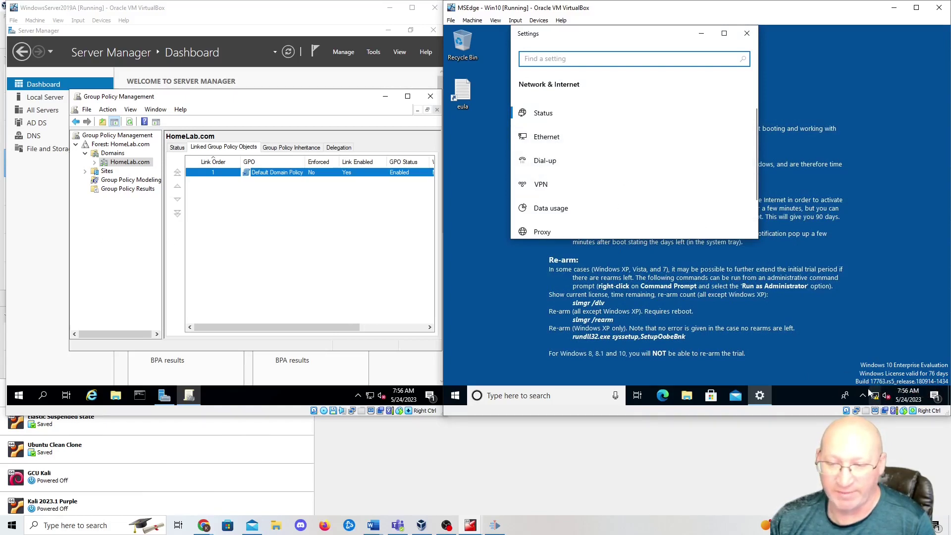
left_click(547, 137)
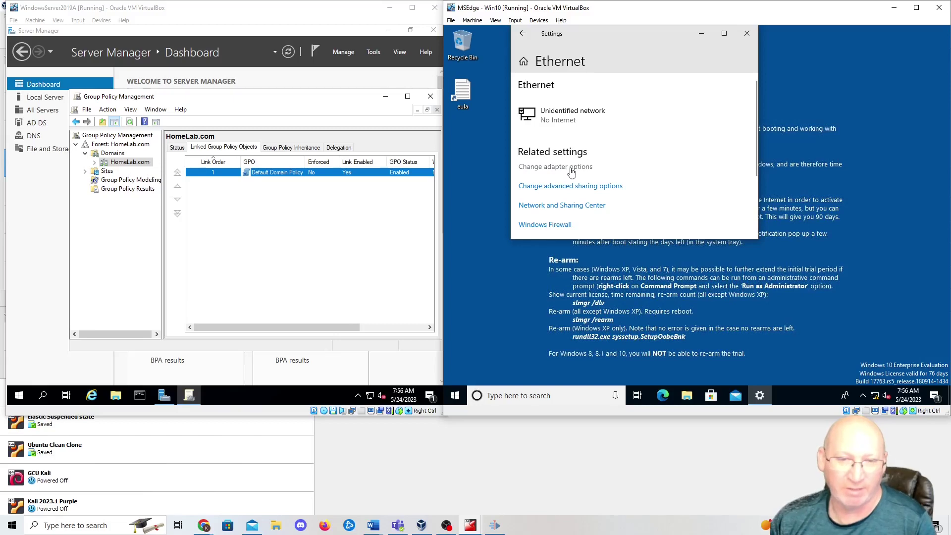
left_click(571, 172)
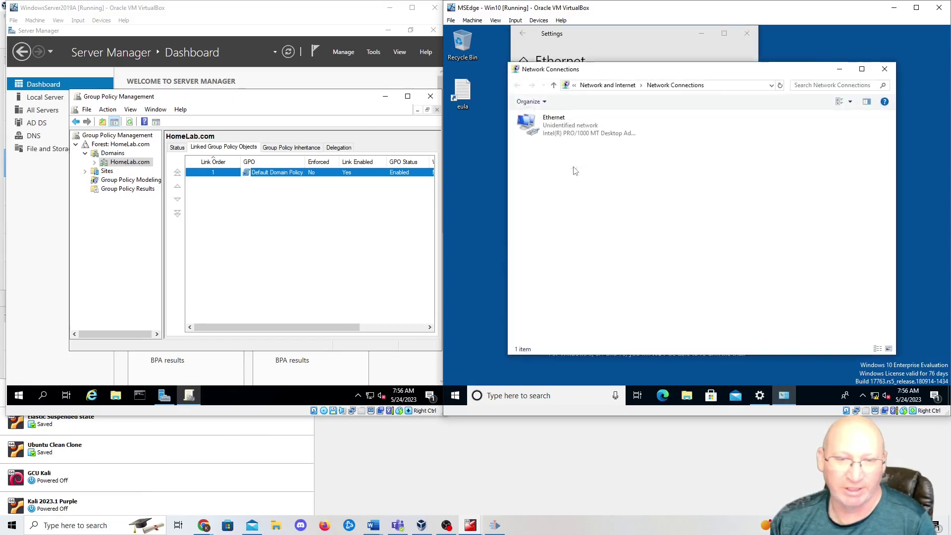
right_click(568, 132)
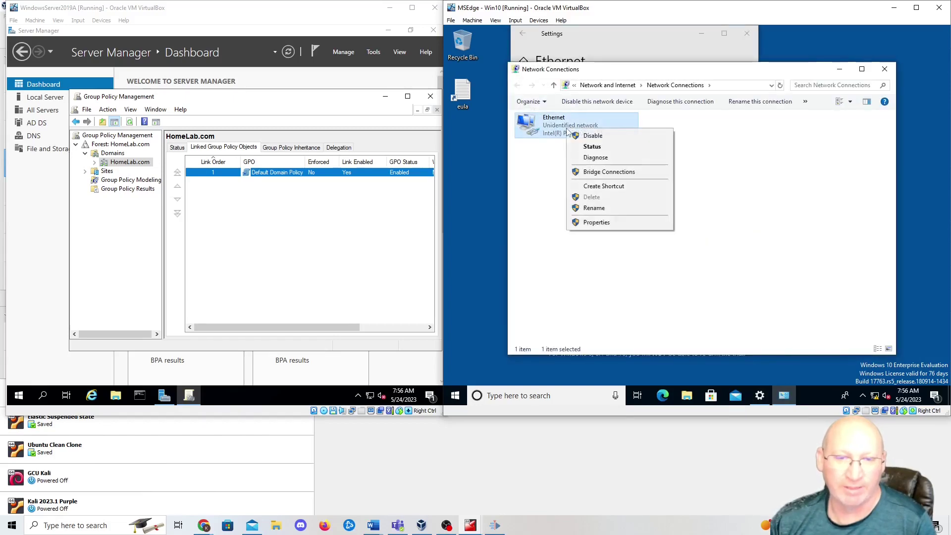
left_click(597, 223)
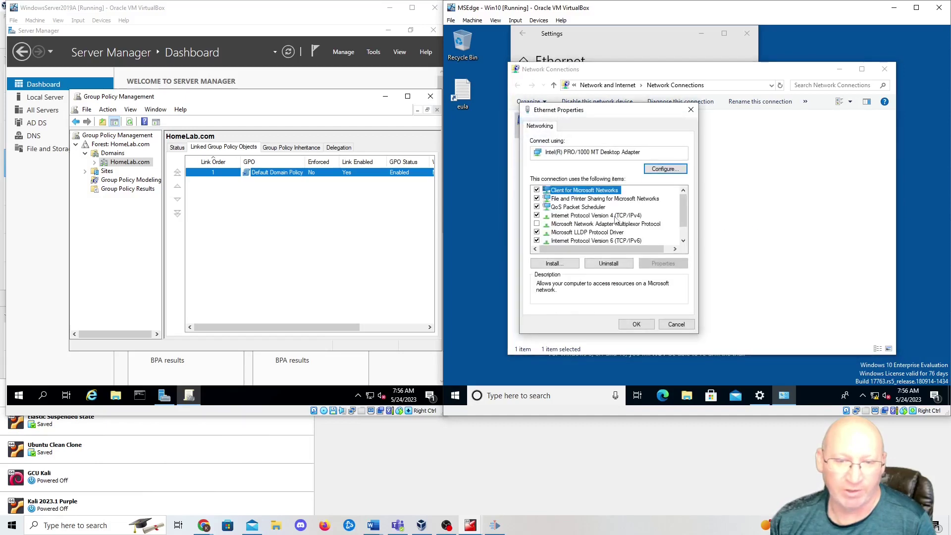
Give Ethernet IPv4 a static address 172.16.1.245, mask 255.255.0.0 and gateway 172.16.1.1
double_click(614, 216)
left_click(576, 220)
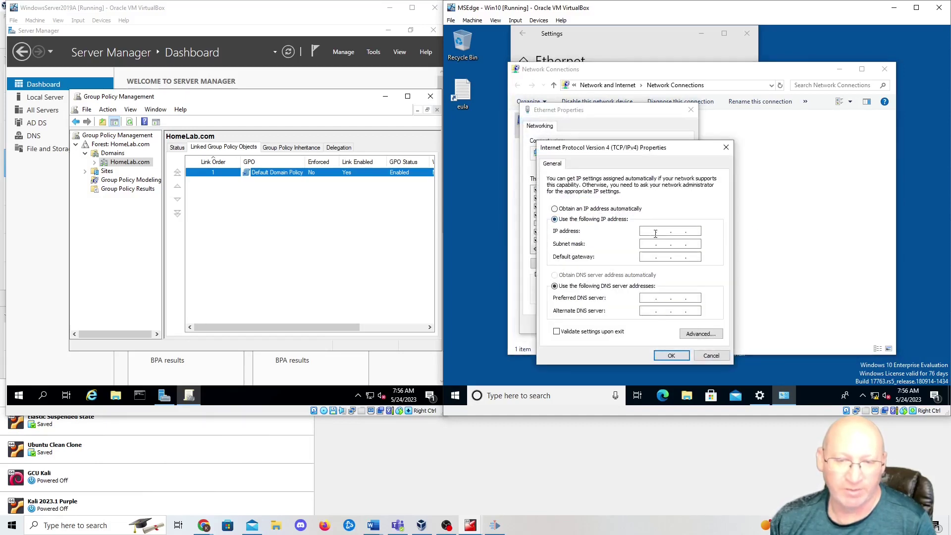
type("1")
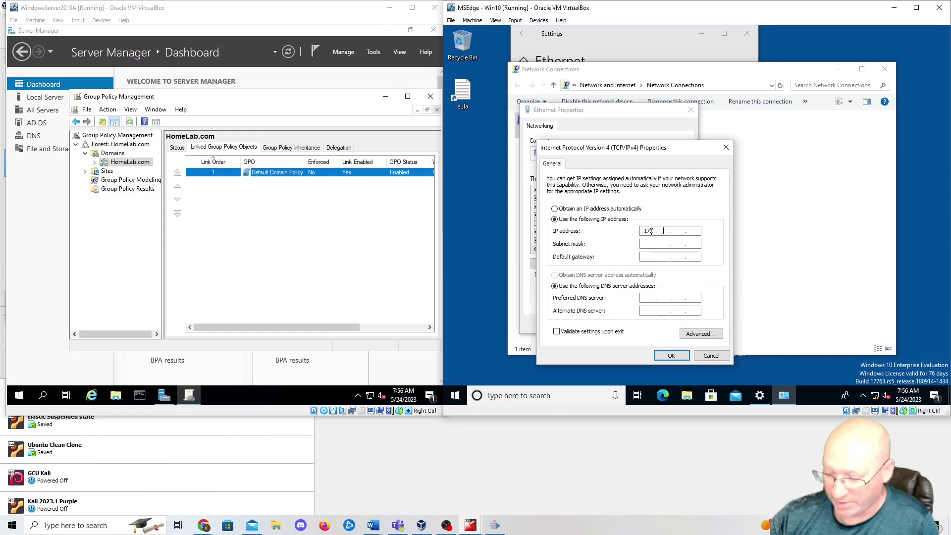
type("72.16.1.245")
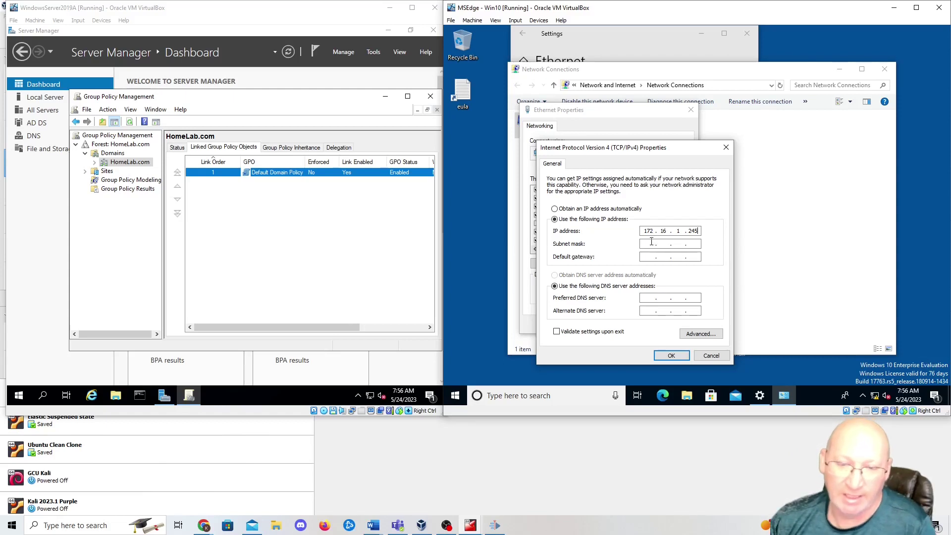
left_click(648, 245)
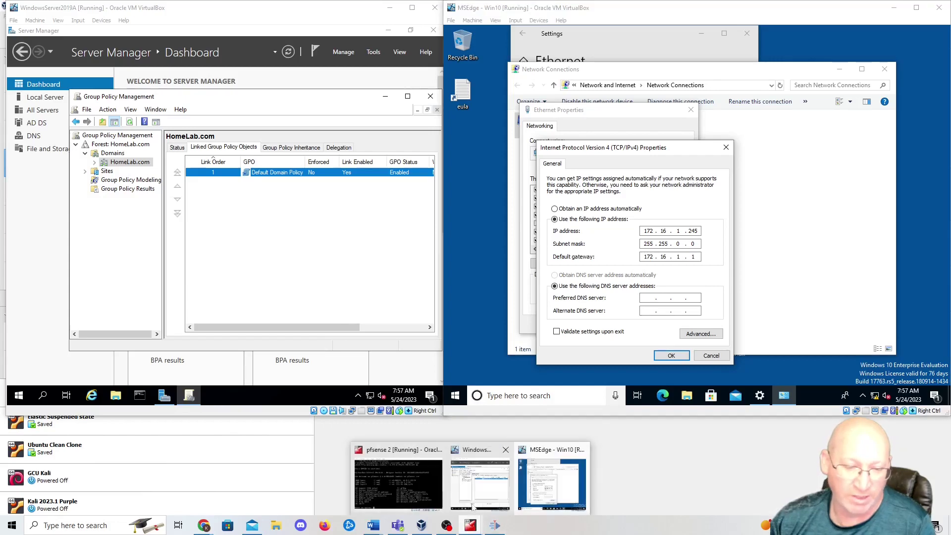
left_click(391, 478)
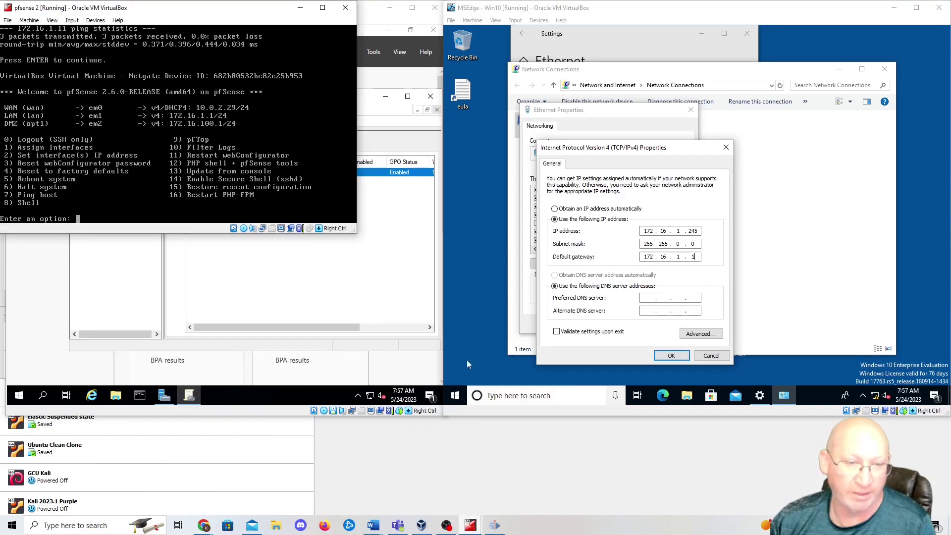
Check the pfSense console, then save preferred DNS 172.16.1.8 and alternate DNS 8.8.8.8
left_click(169, 114)
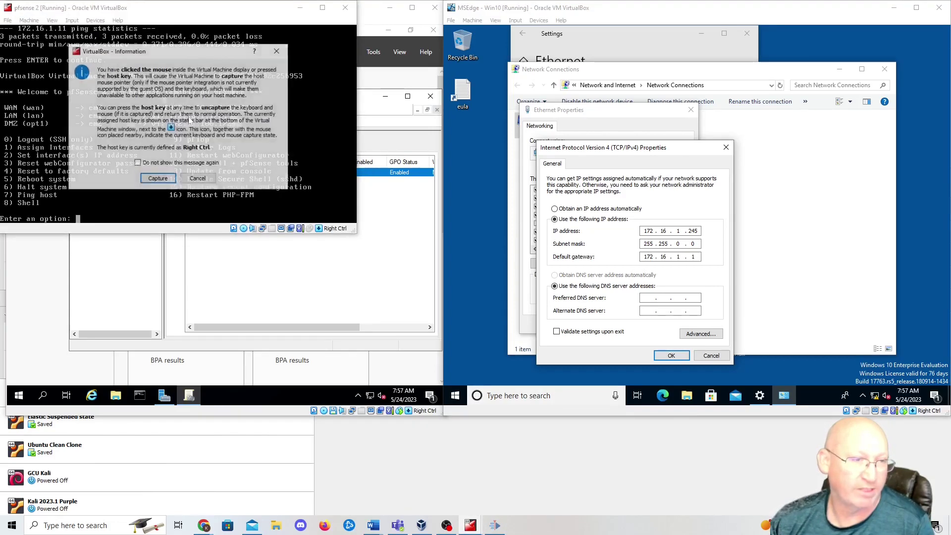
left_click(198, 178)
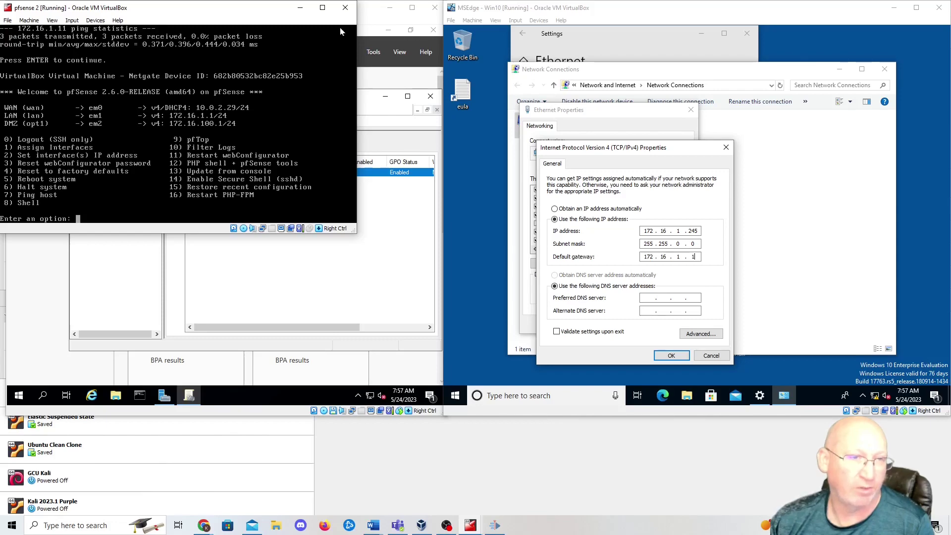
left_click(300, 8)
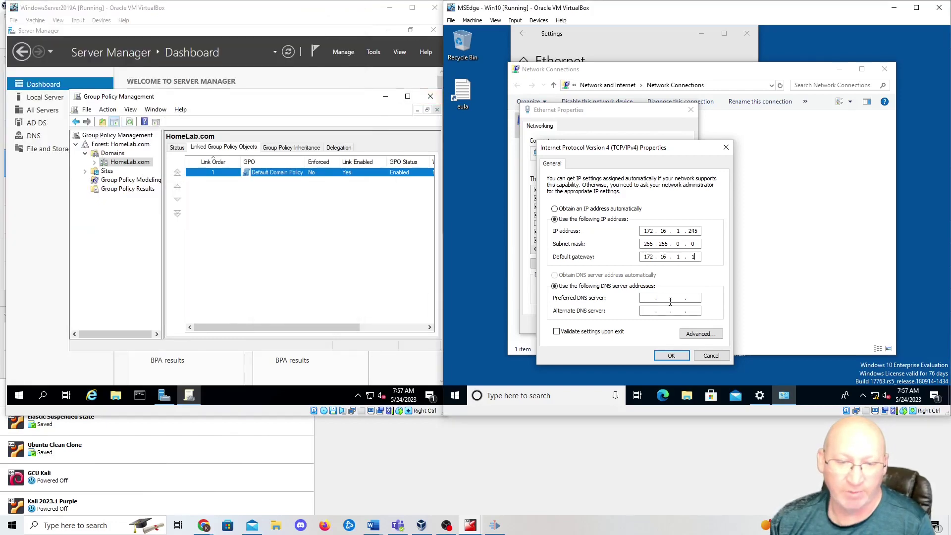
type("2.16.1.8")
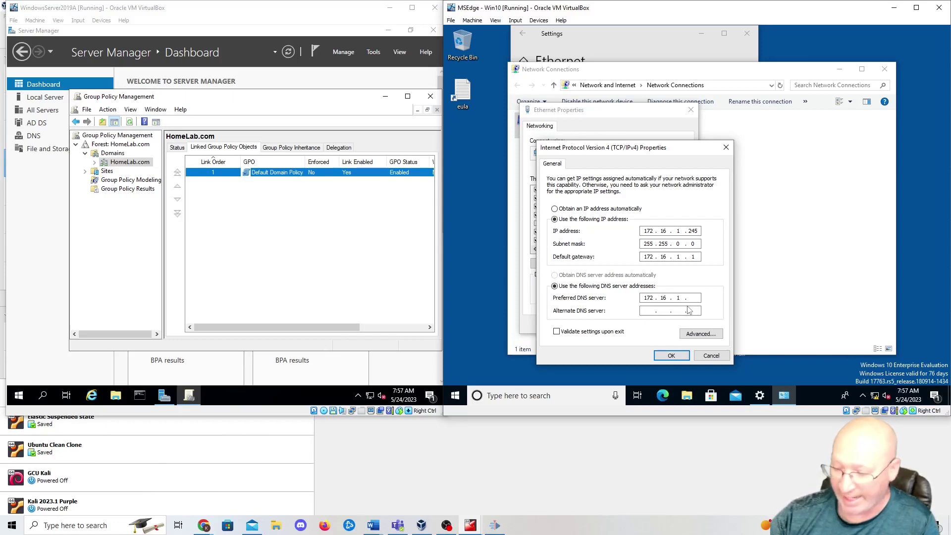
left_click(645, 310)
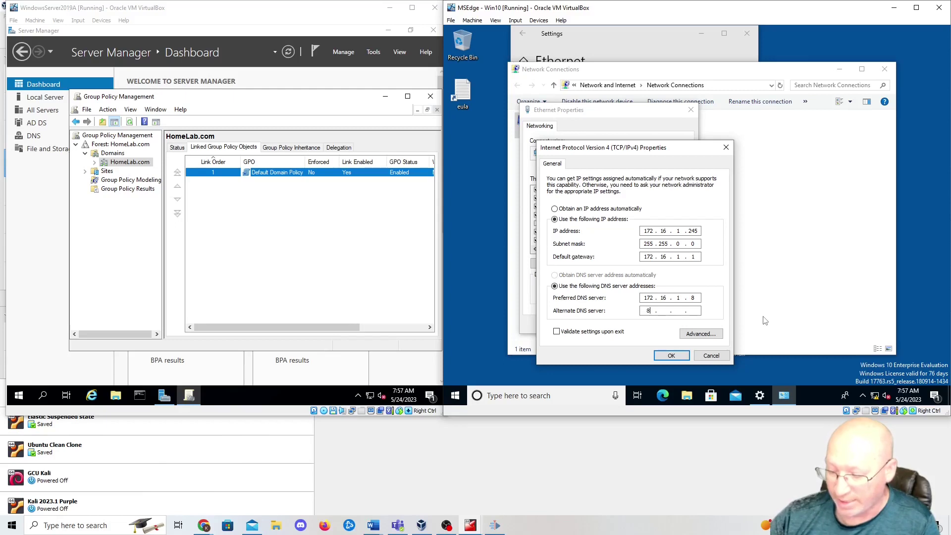
type("8.8.8.")
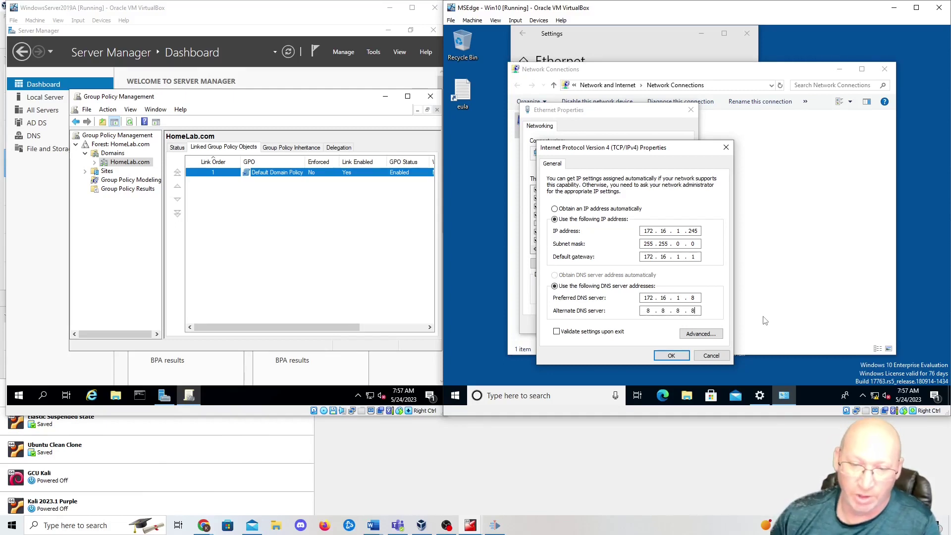
left_click(671, 357)
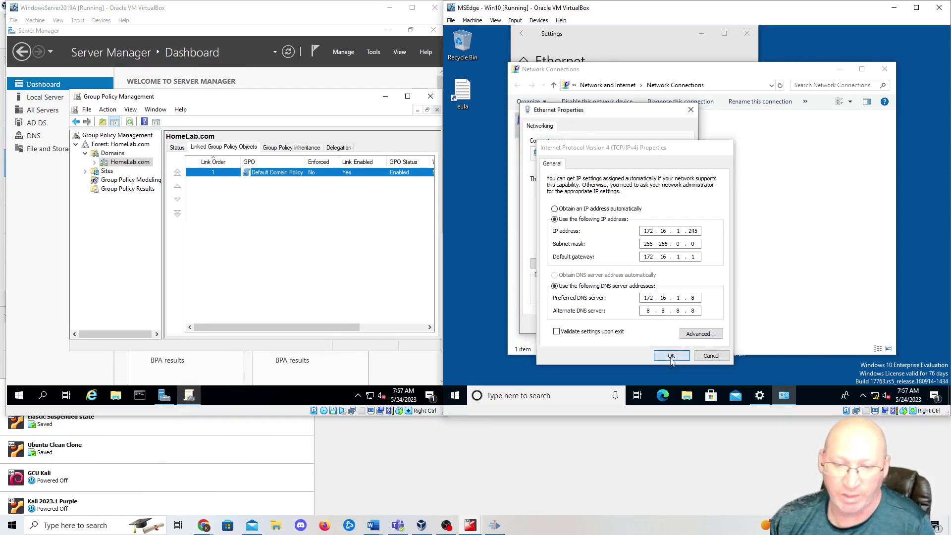
Close the network windows and verify with ipconfig that the adapter now has 172.16.1.245
left_click(648, 323)
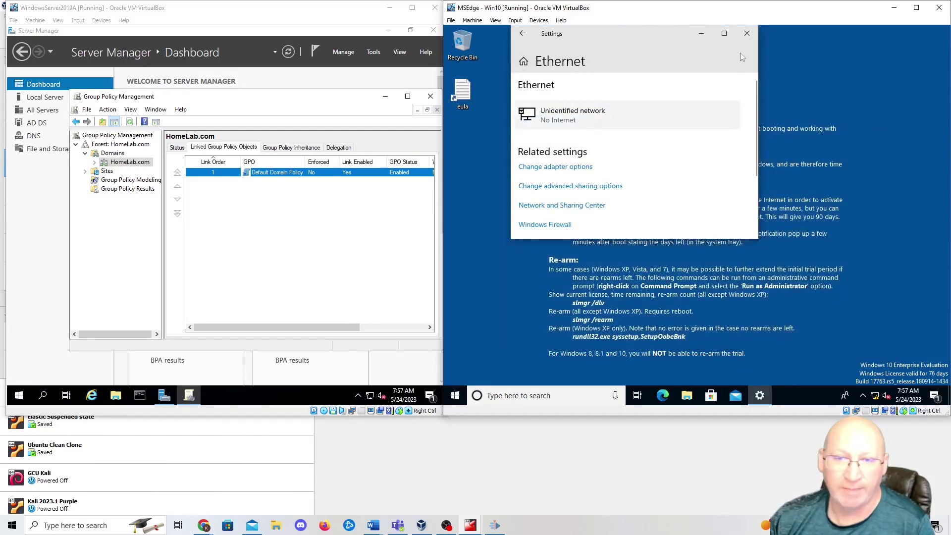
left_click(747, 33)
left_click(540, 396)
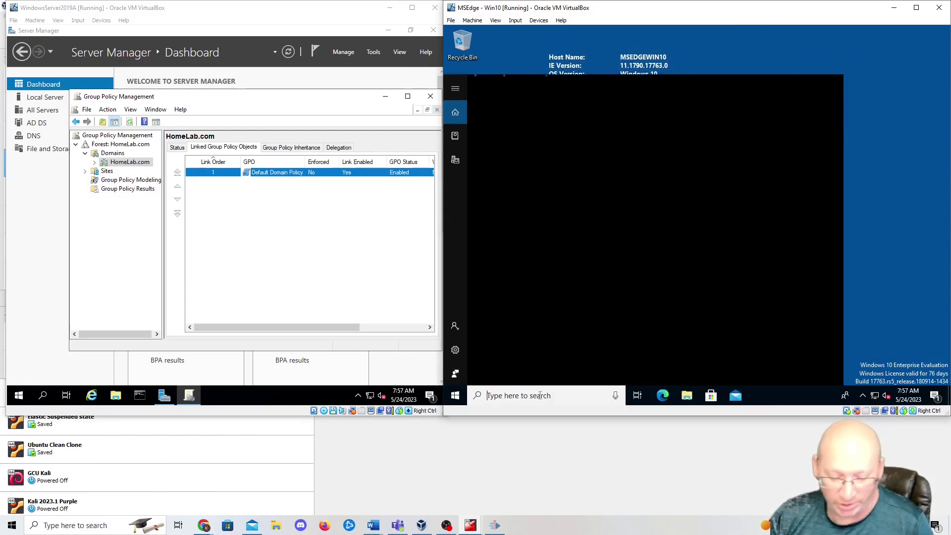
type("cmd")
key("Return")
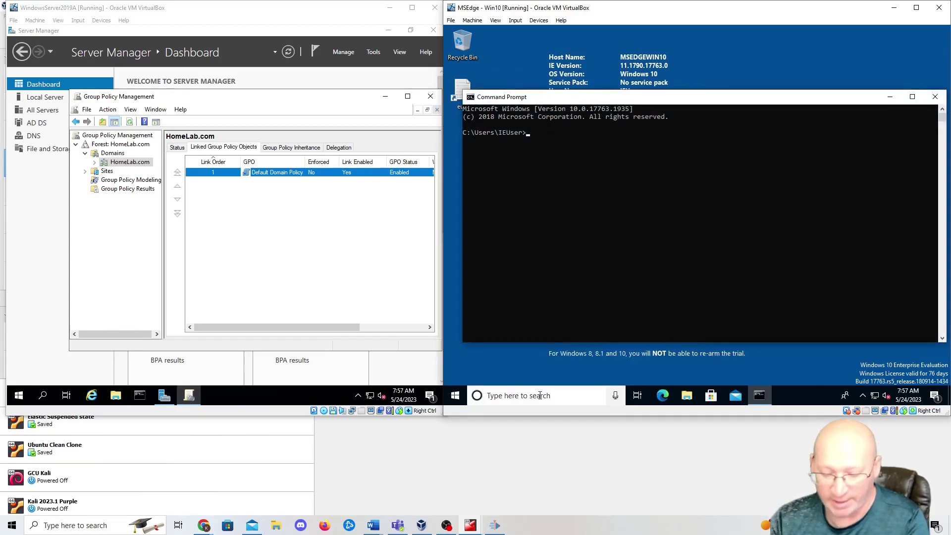
key("Return")
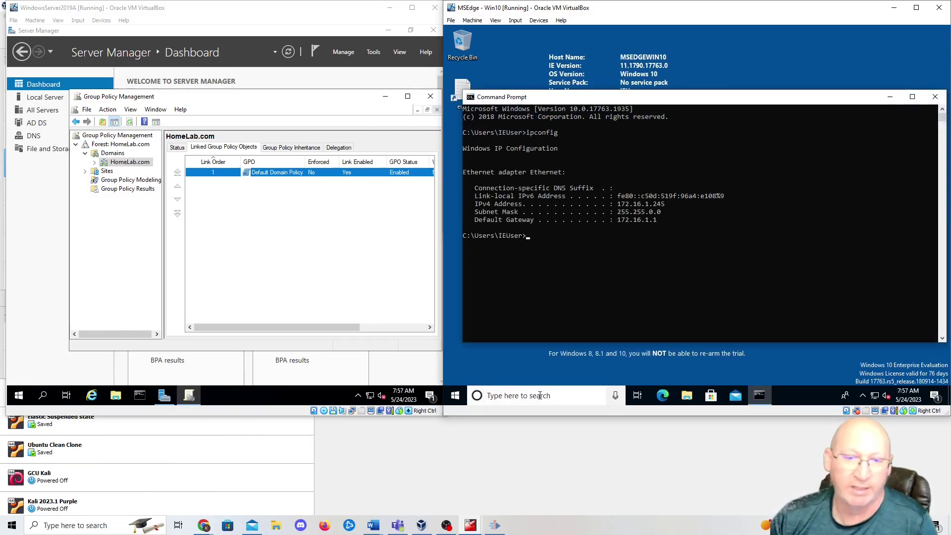
left_click_drag(679, 204, 624, 207)
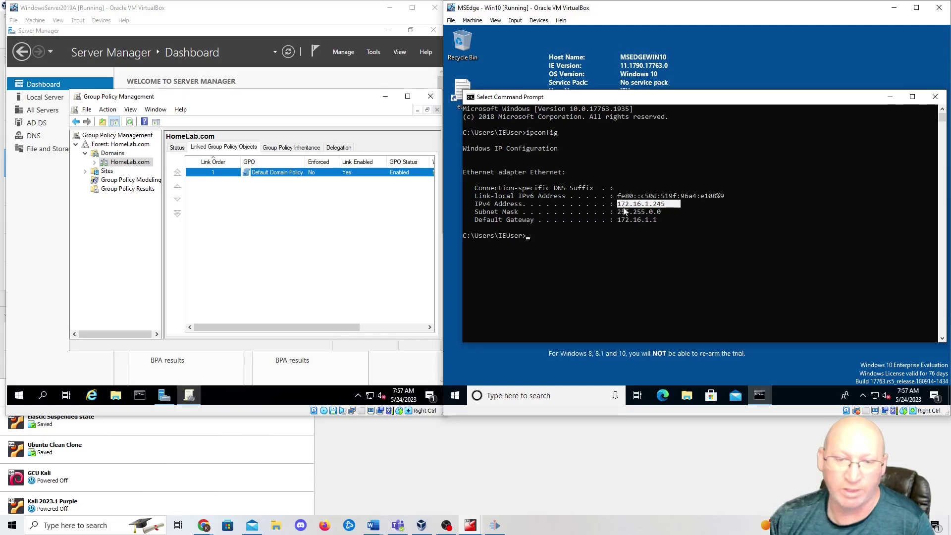
left_click(935, 98)
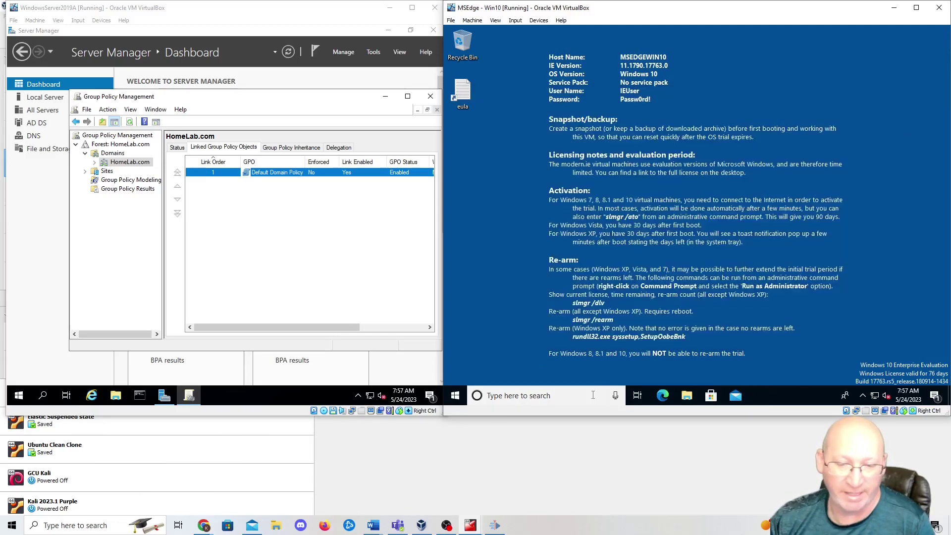
left_click(572, 399)
Ping the gateway 172.16.1.1, domain controller 172.16.1.8 and amazon.com successfully
type("cmd")
key("Return")
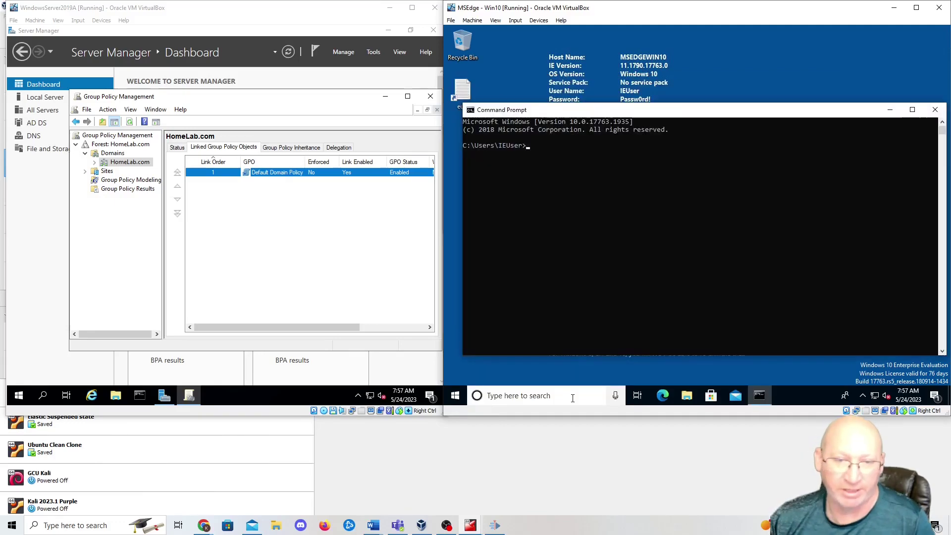
type("ping")
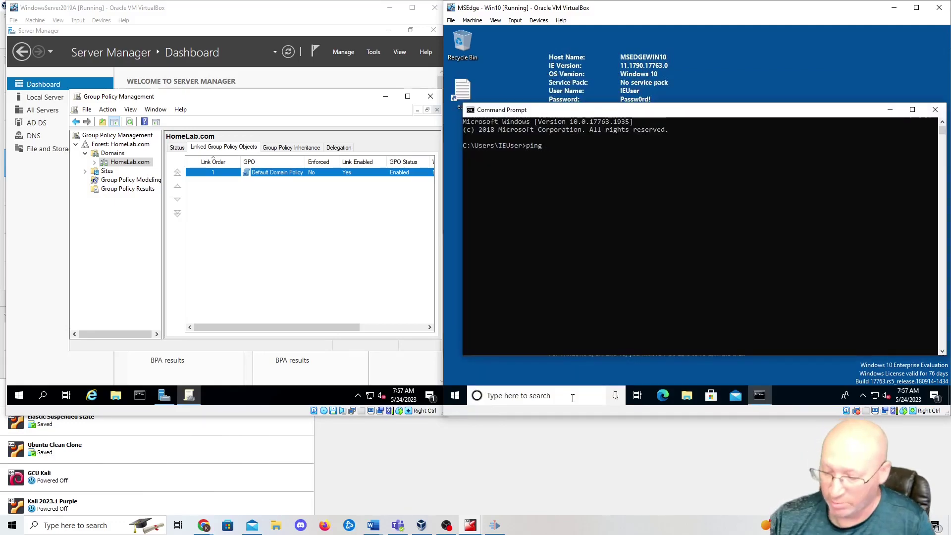
type(" 172.16.1.1")
key("Return")
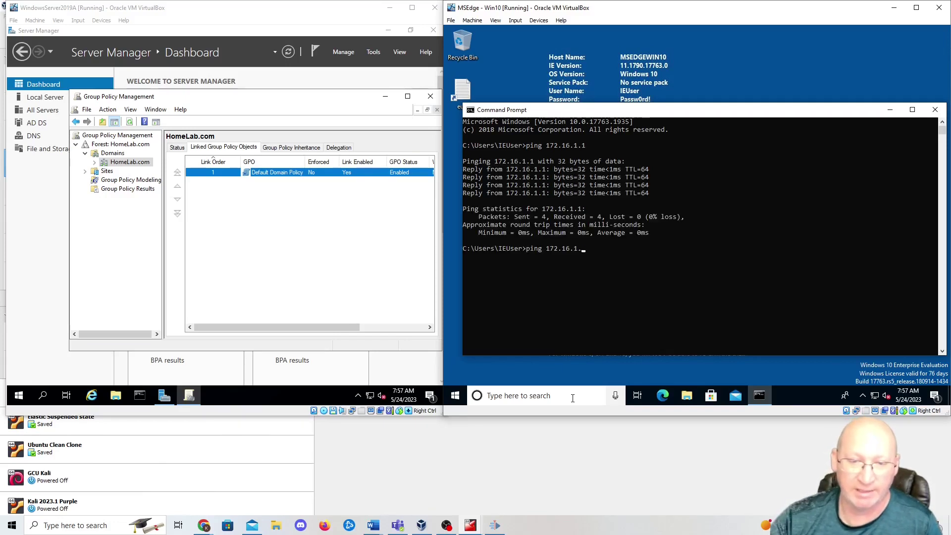
key("Return")
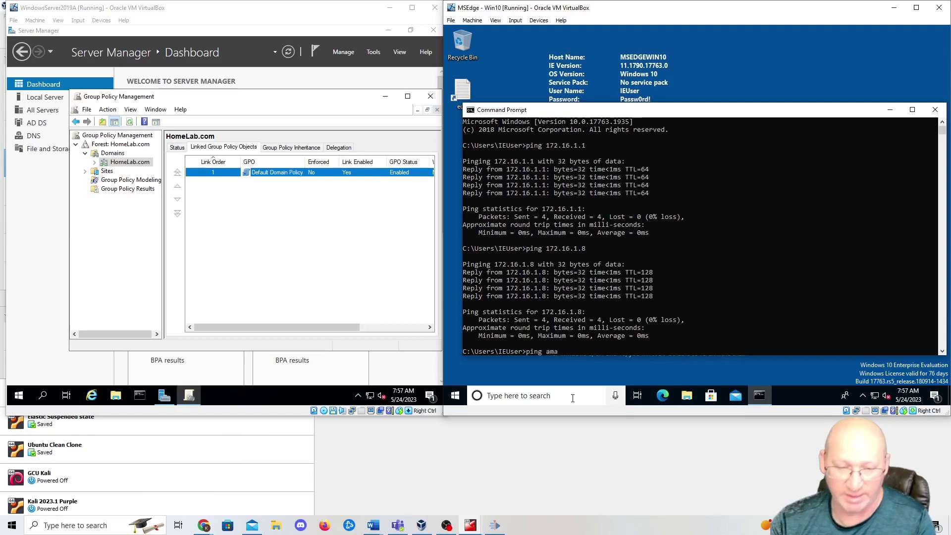
key("BackSpace")
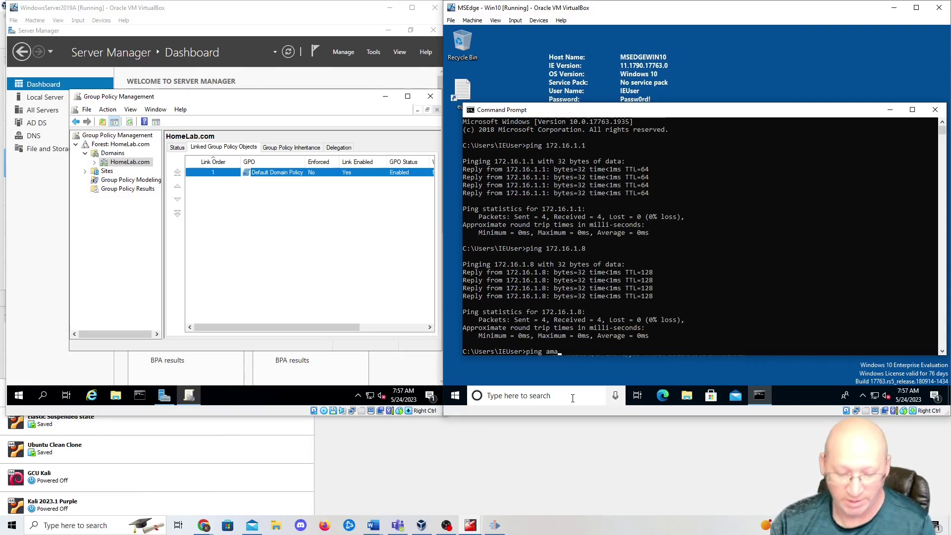
type("zon.com")
key("Return")
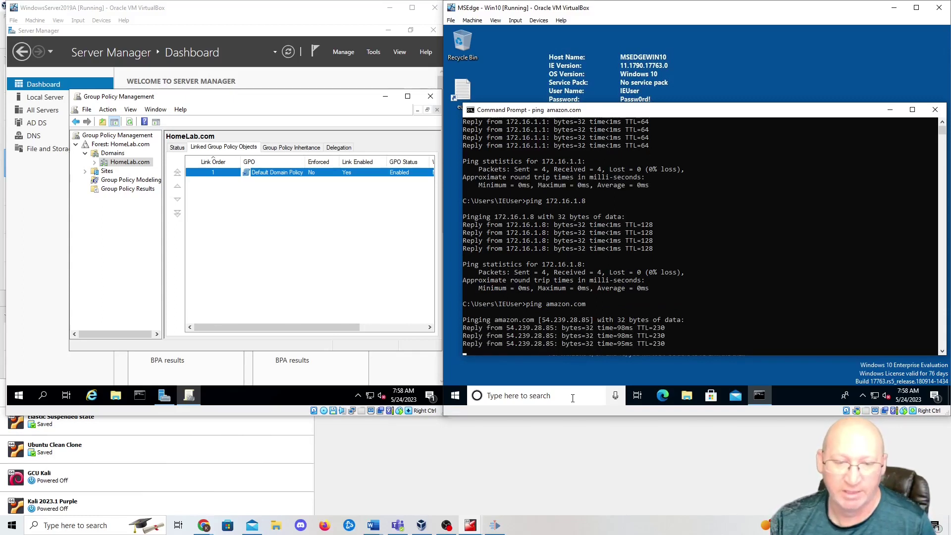
Resolve google.com with nslookup via DNS server 172.16.1.8, then close the console
type("nsloo")
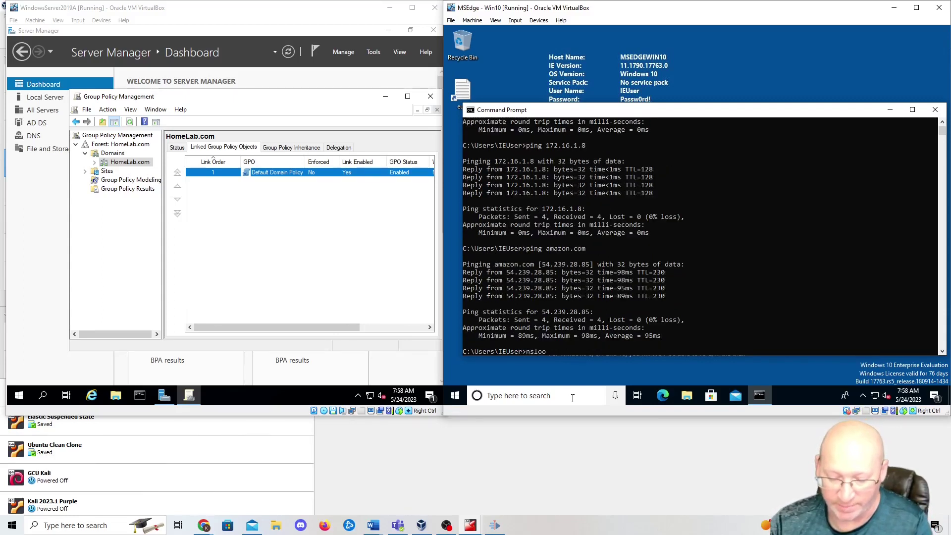
type("kup google.com")
key("Return")
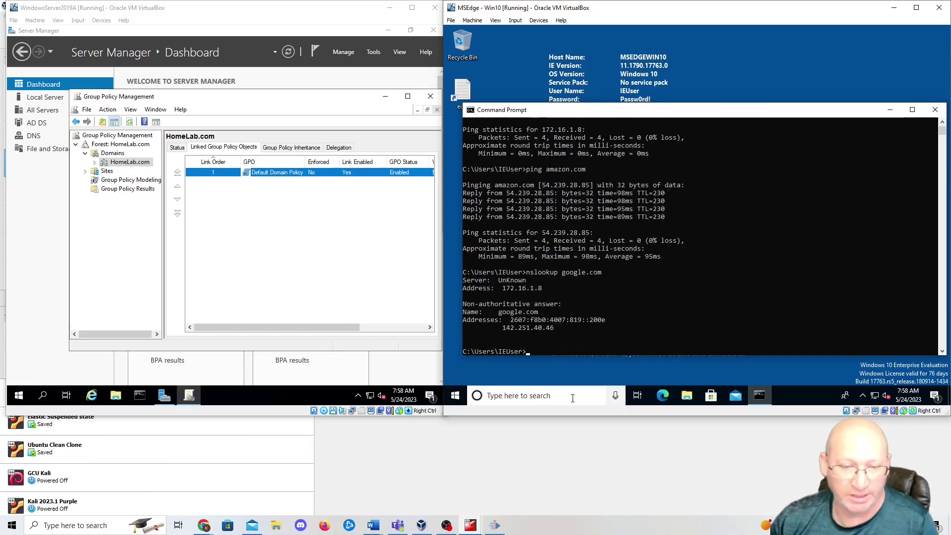
left_click(934, 109)
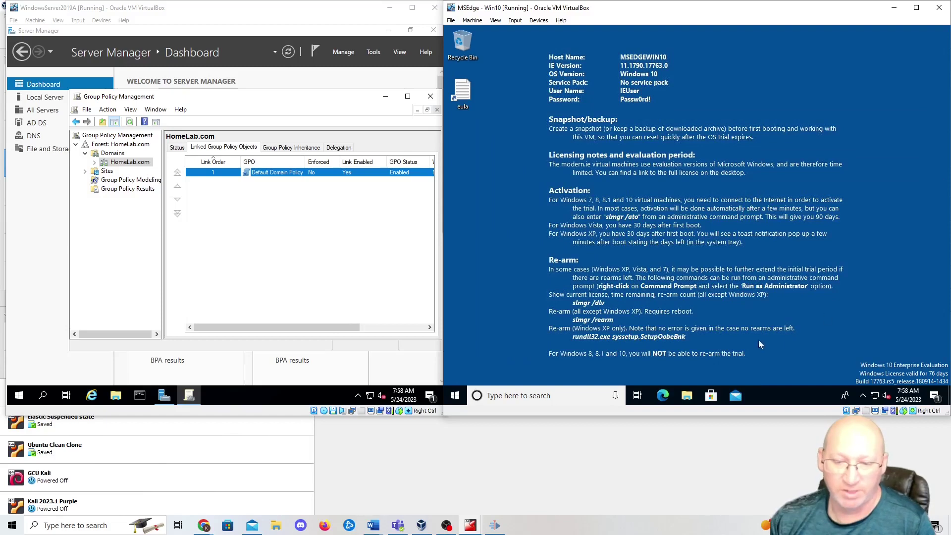
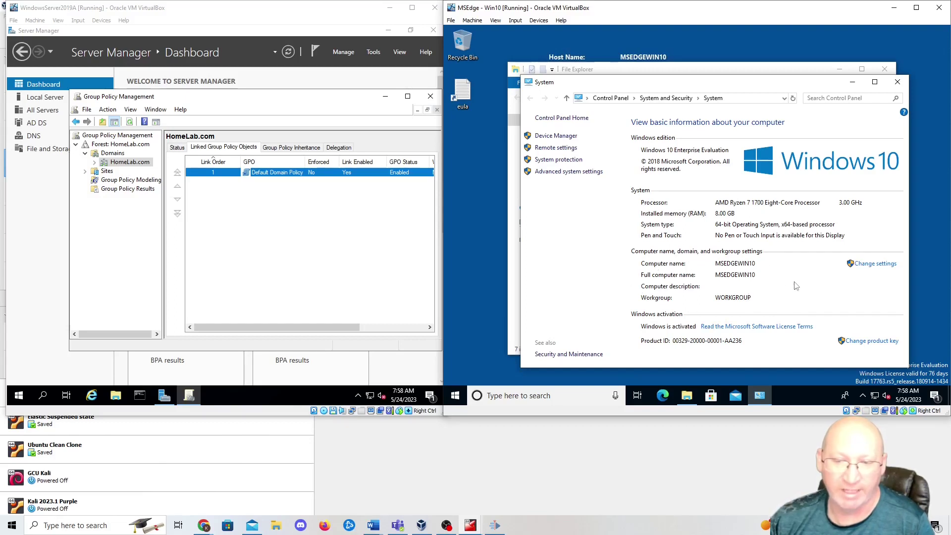
Open Windows 10's computer-name settings, then on the server launch Active Directory Users and Computers to open the Scottsdale user
left_click(876, 265)
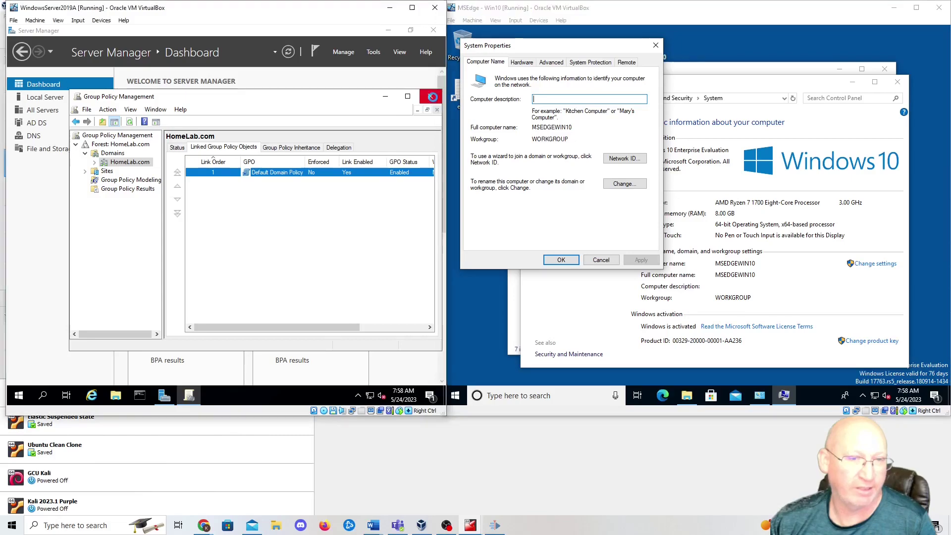
left_click(430, 96)
left_click(374, 54)
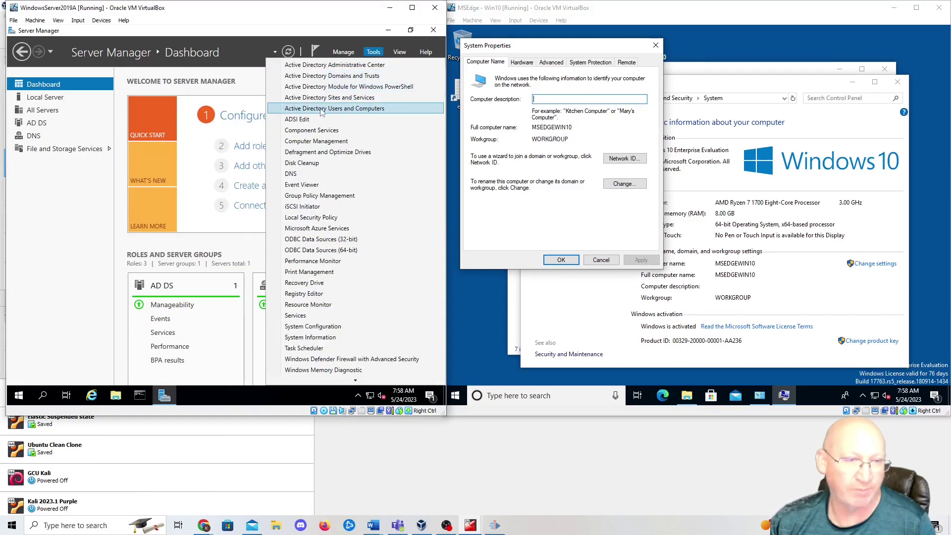
left_click(378, 113)
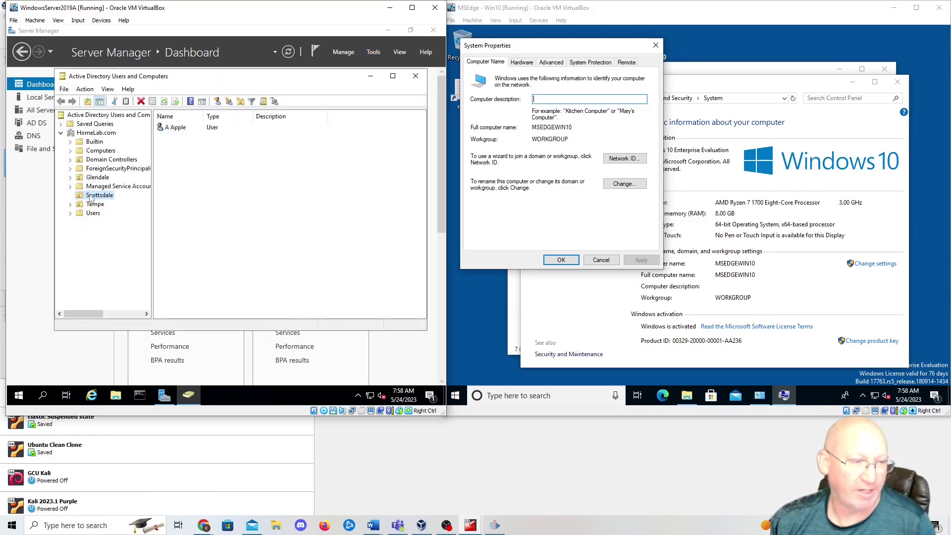
double_click(178, 128)
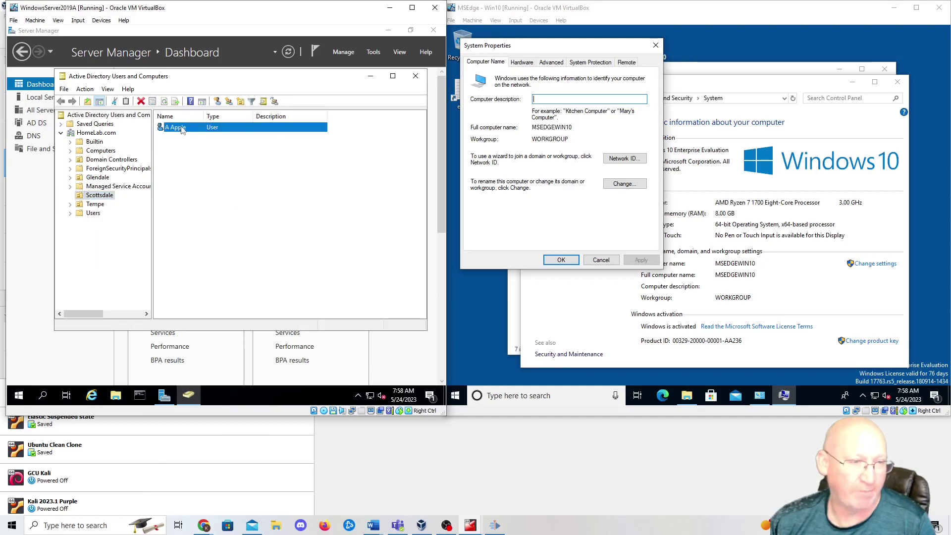
Clear 'User must change password at next logon' on the Scottsdale user's Account tab, apply, and reopen to verify
left_click(218, 108)
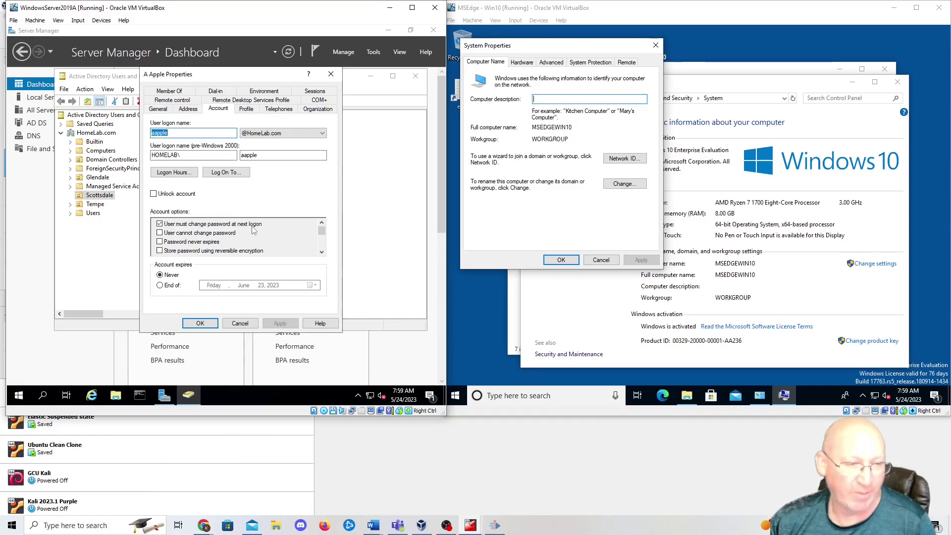
left_click(160, 224)
left_click(280, 323)
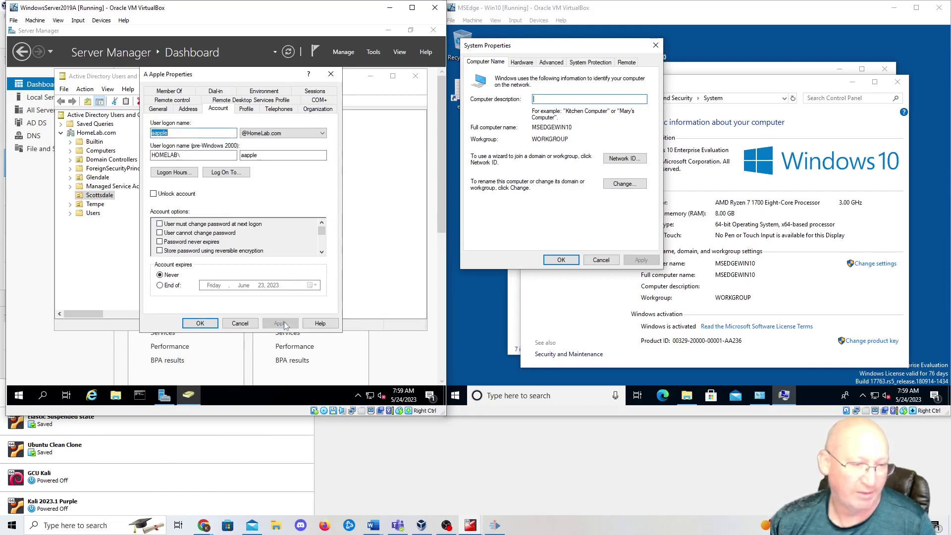
left_click(200, 323)
double_click(184, 128)
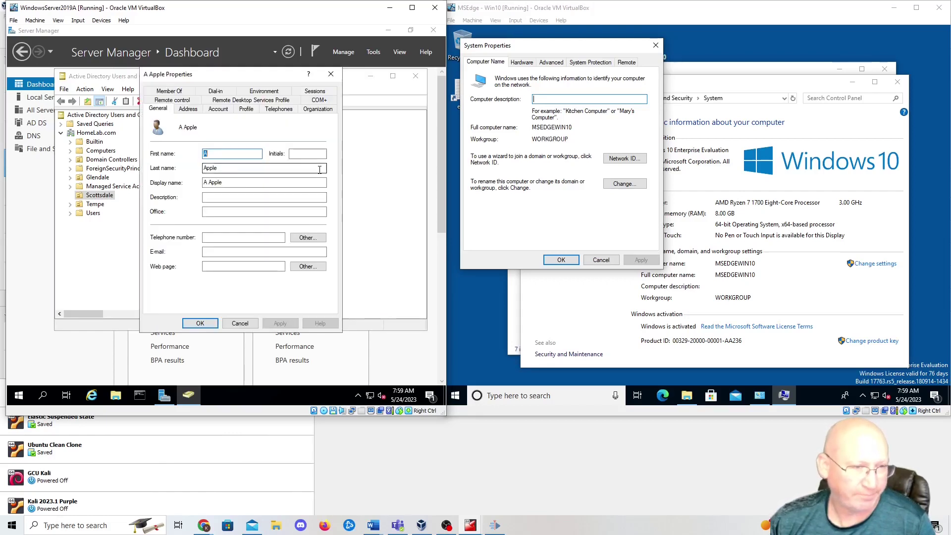
left_click(224, 113)
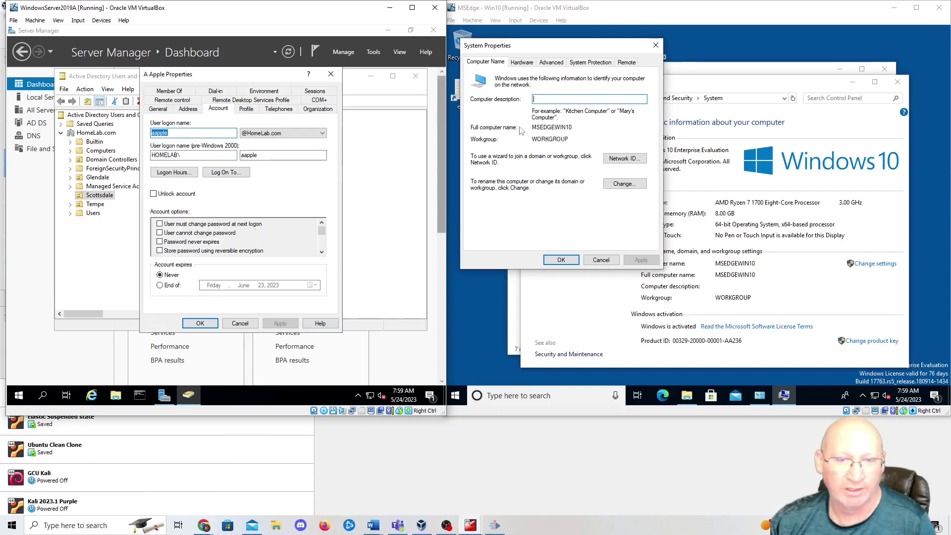
Rename the Windows 10 computer to OPS1 and set it as a Domain member
left_click(624, 185)
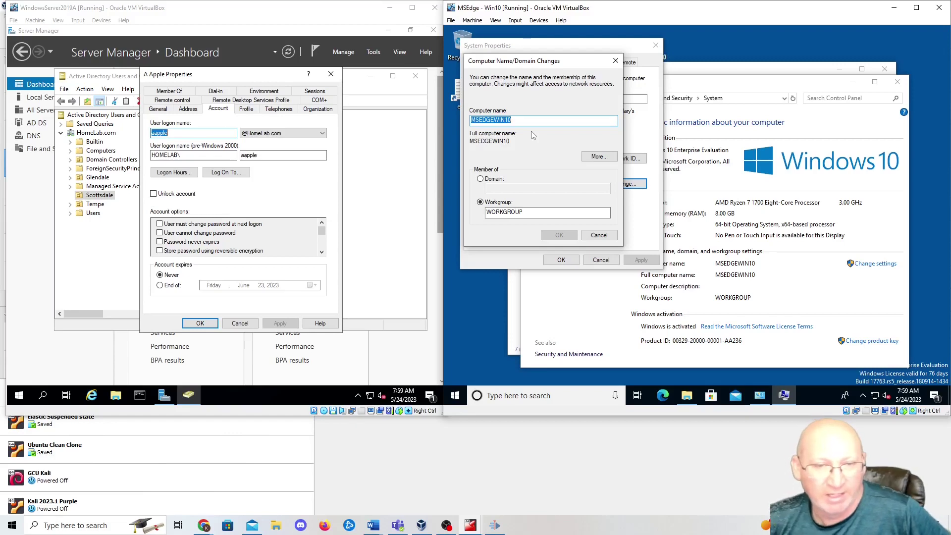
type("OPS1")
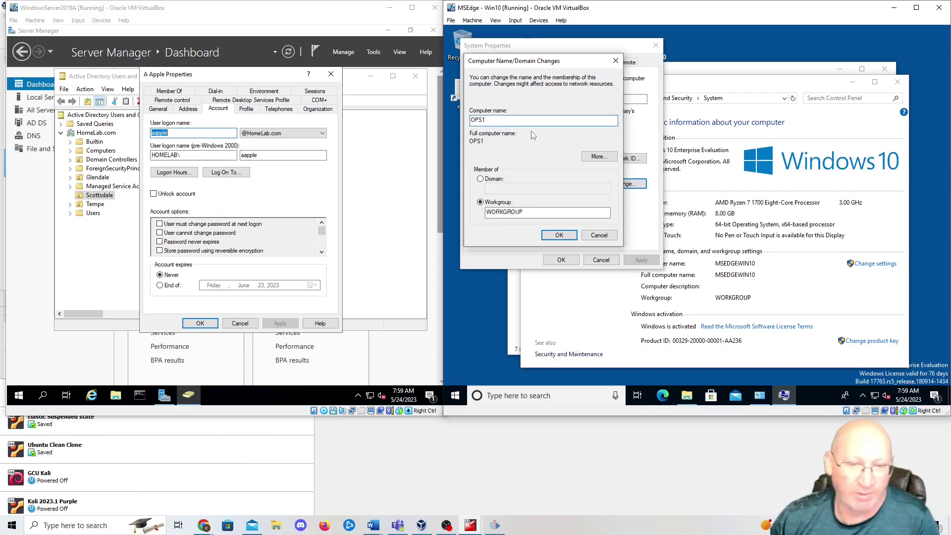
left_click(481, 179)
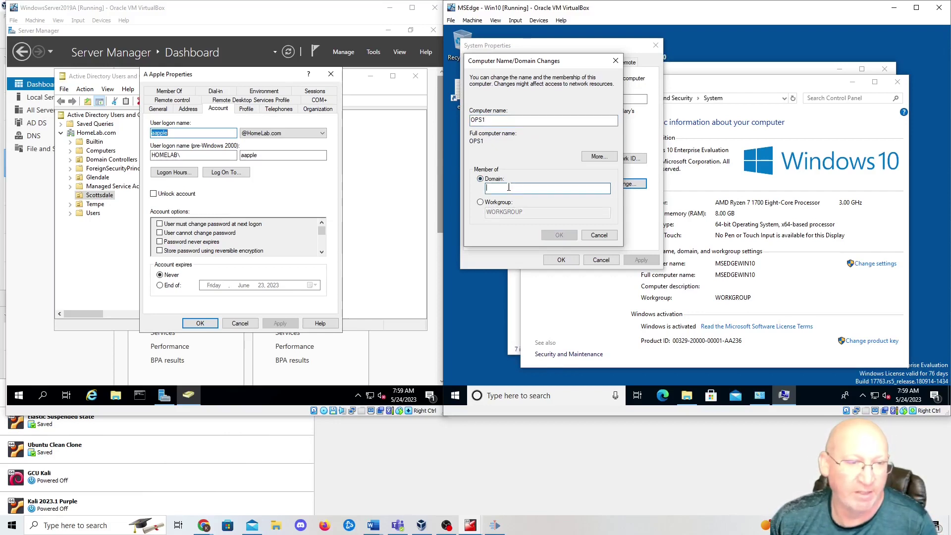
Copy the HOMELAB domain name from the server, paste it as the domain to join, and submit
left_click_drag(181, 155, 140, 153)
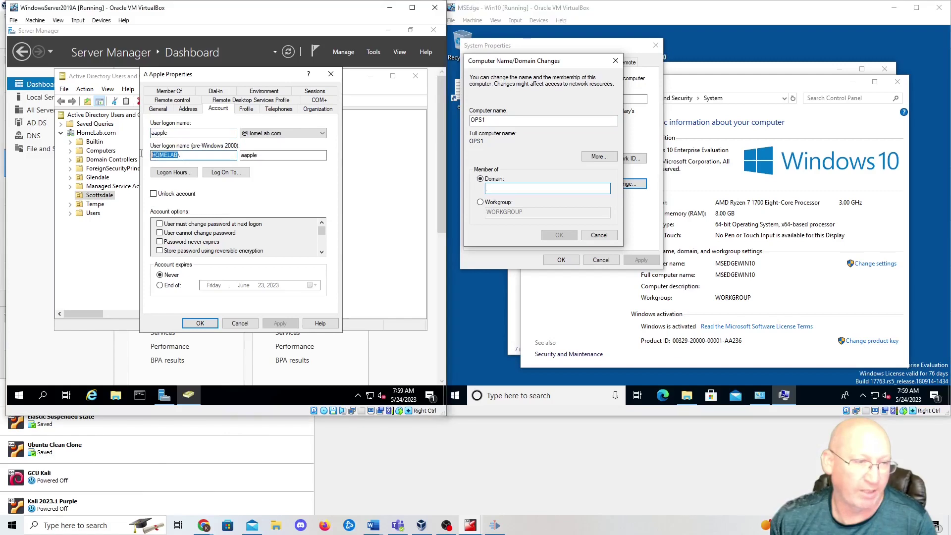
right_click(162, 157)
left_click(179, 189)
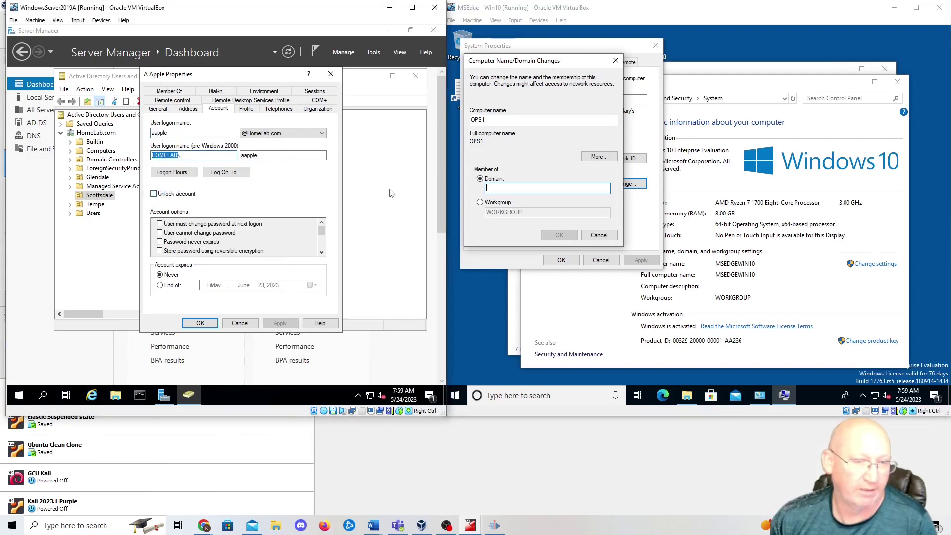
left_click(500, 189)
right_click(500, 189)
left_click(526, 241)
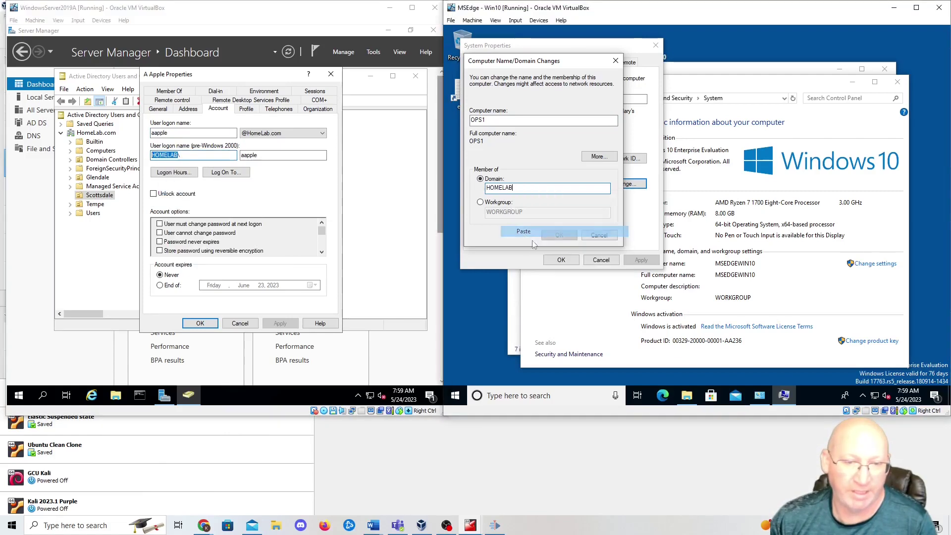
left_click(559, 236)
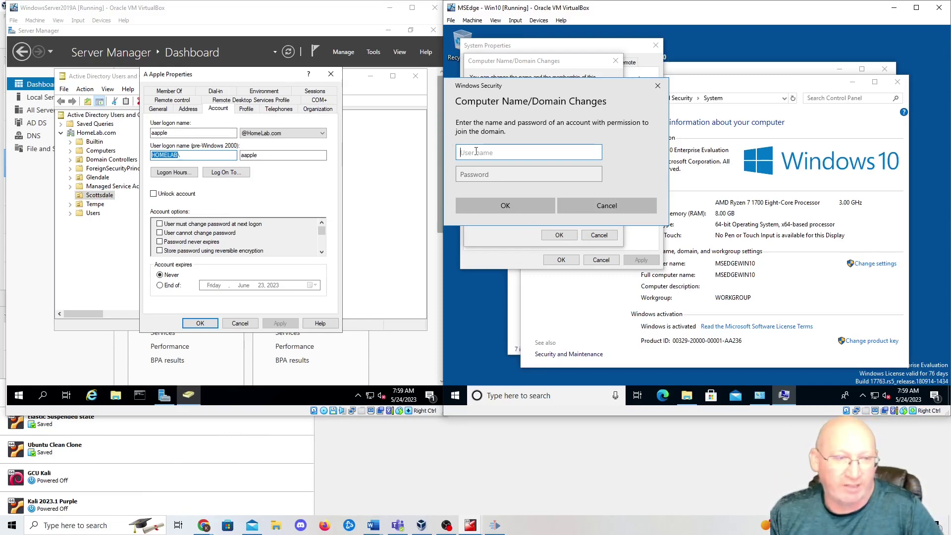
Enter the domain account's user name and password in Windows Security to authorize the join
type("aapp")
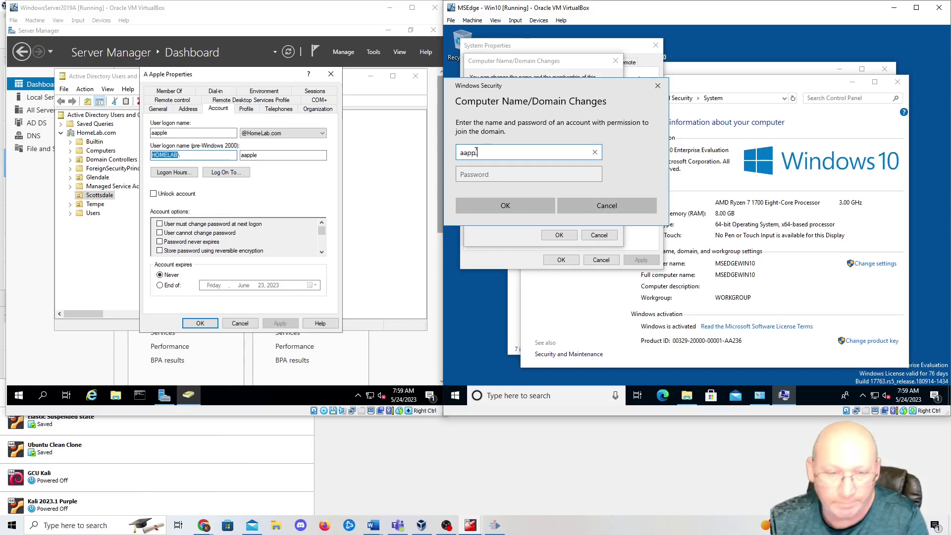
type("le")
left_click(487, 177)
type("P")
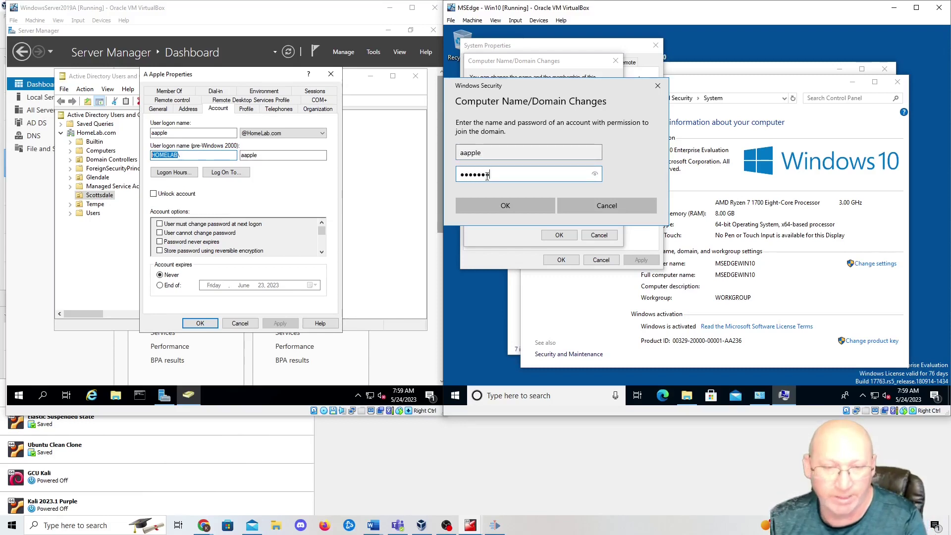
left_click(502, 205)
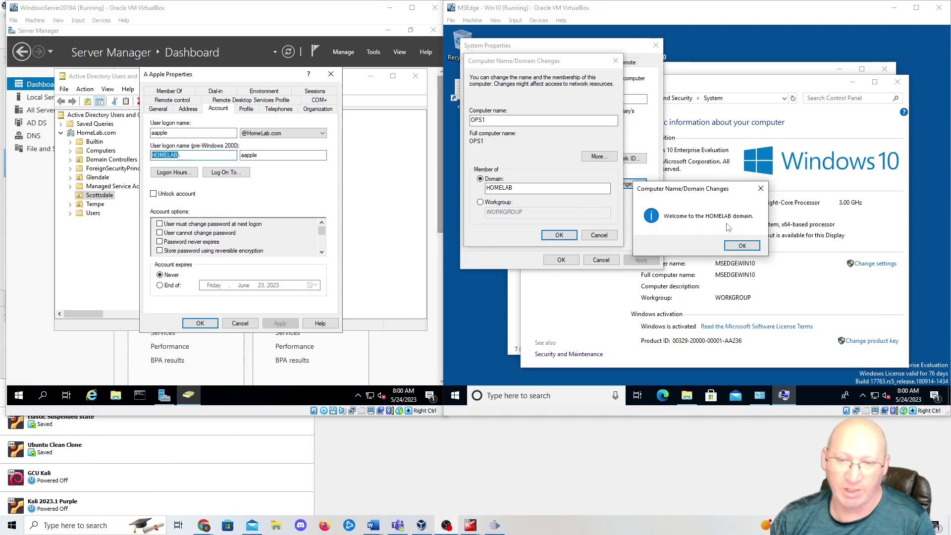
Acknowledge the HOMELAB welcome and restart notices, close System Properties, and restart now
left_click(745, 245)
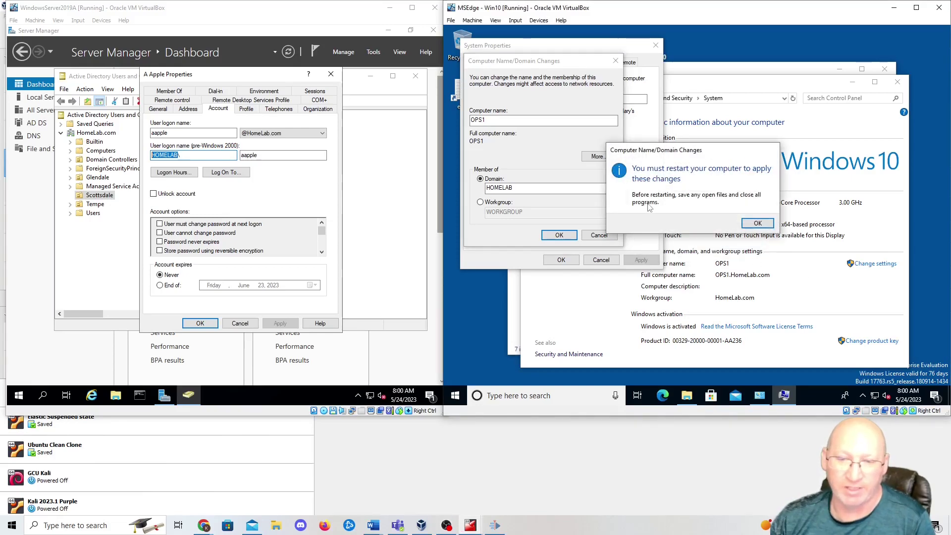
left_click(757, 223)
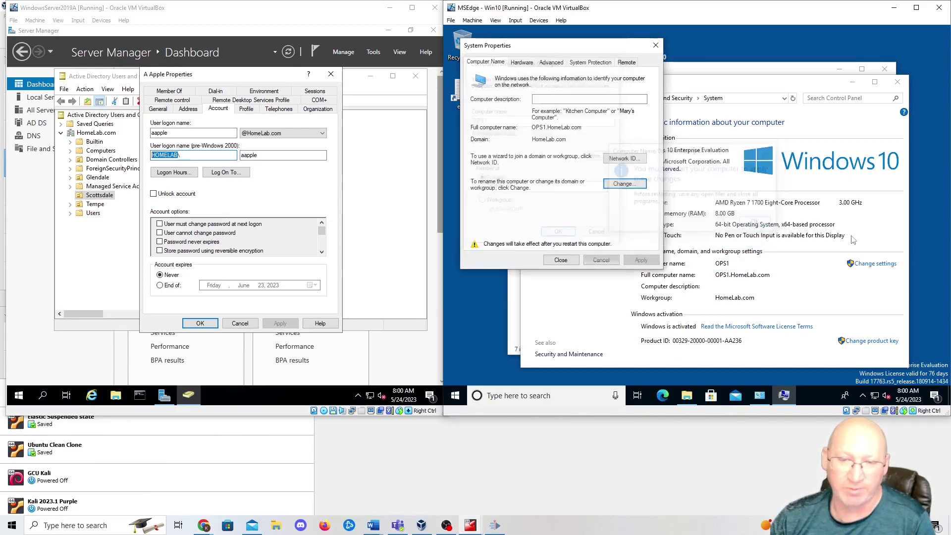
left_click(561, 260)
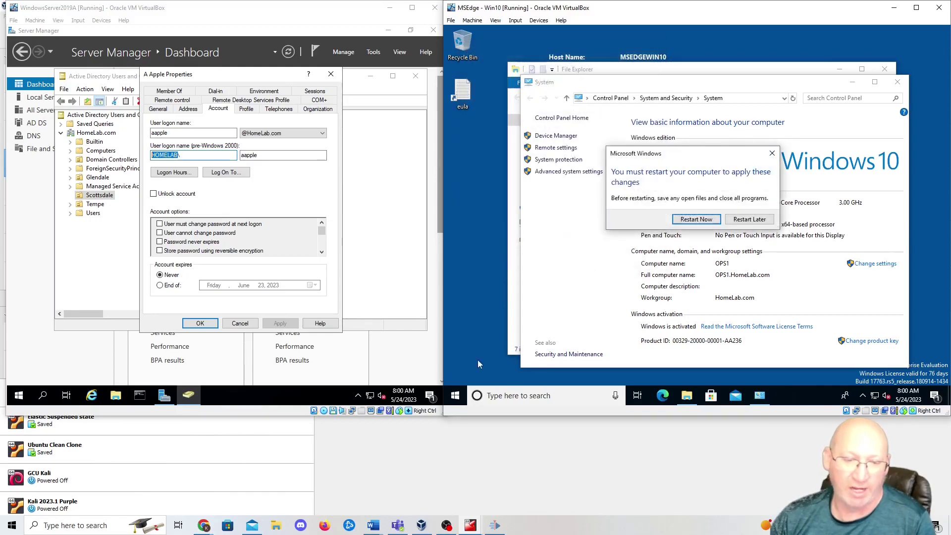
left_click(696, 220)
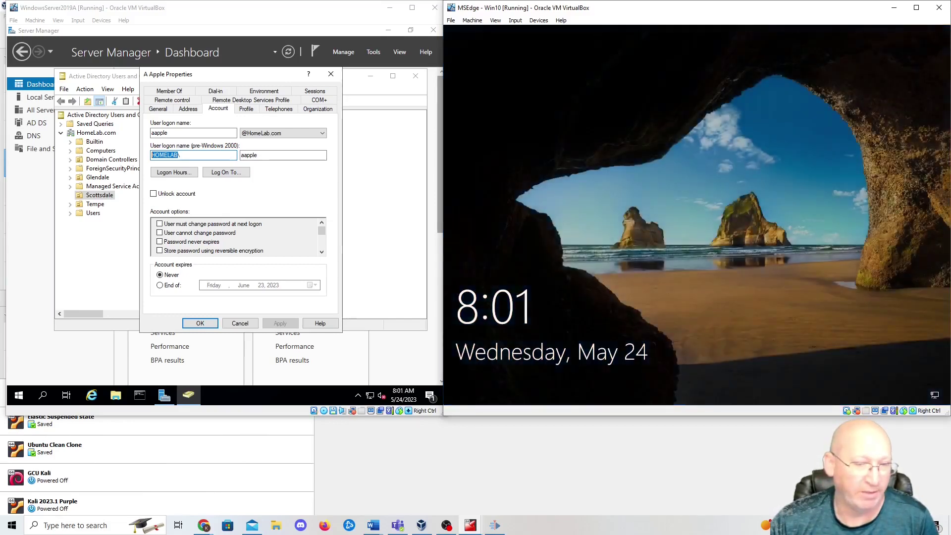
At the sign-in screen choose Other user and enter the domain user's logon name and password
key("space")
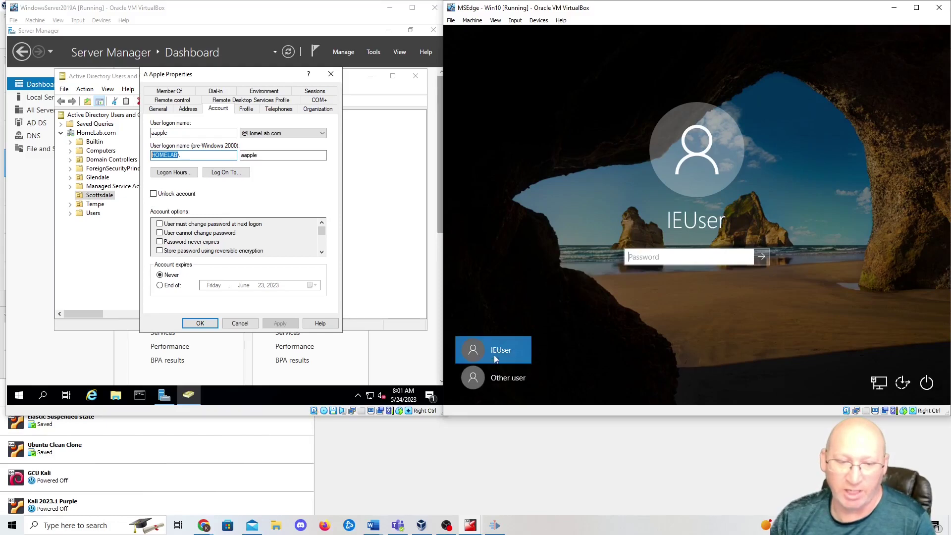
left_click(497, 378)
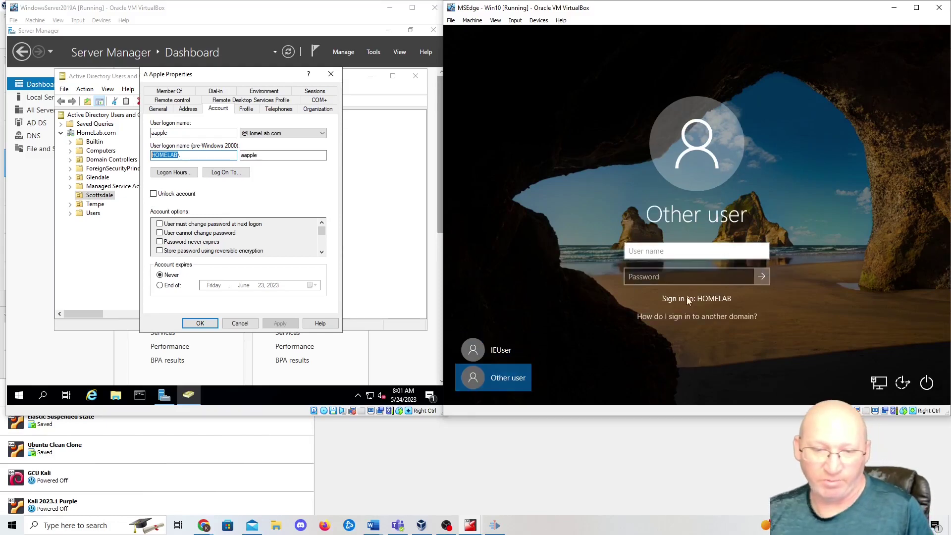
type("aapple")
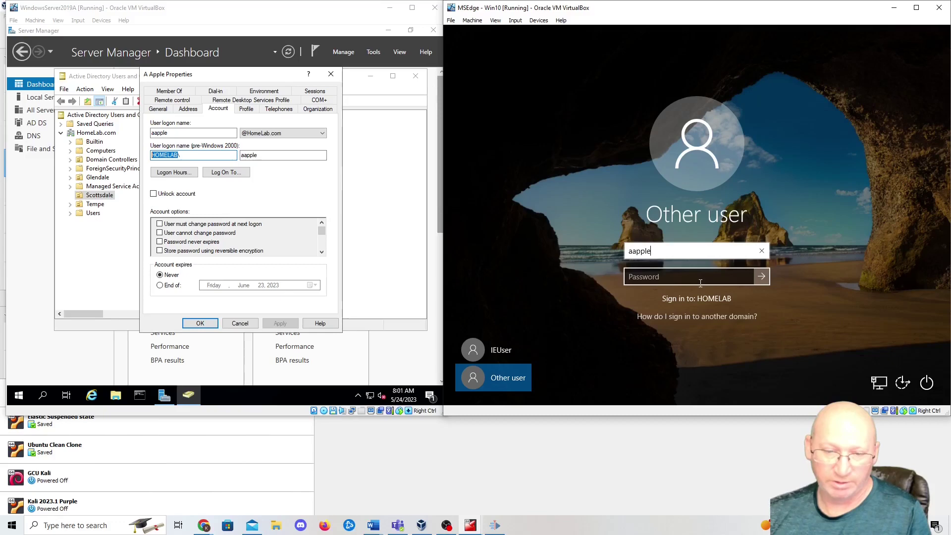
key("Tab")
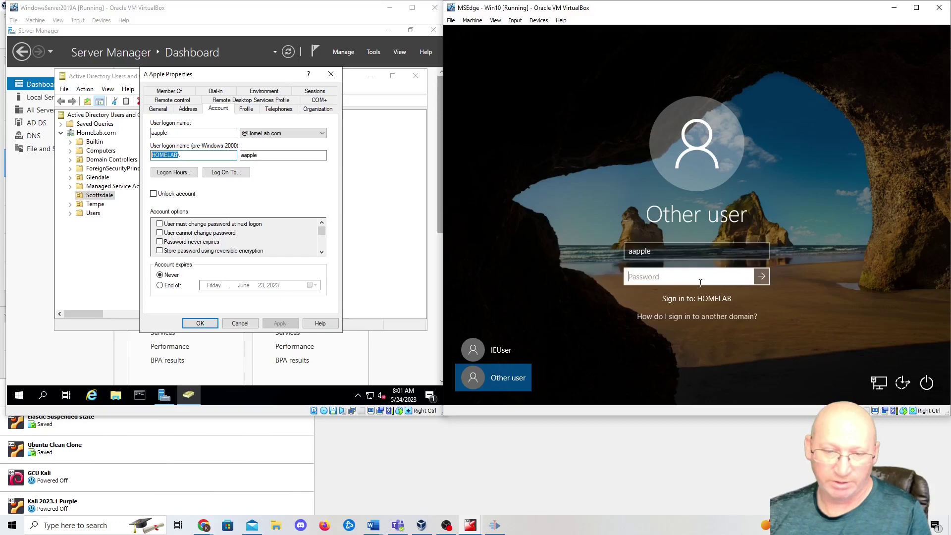
type("P")
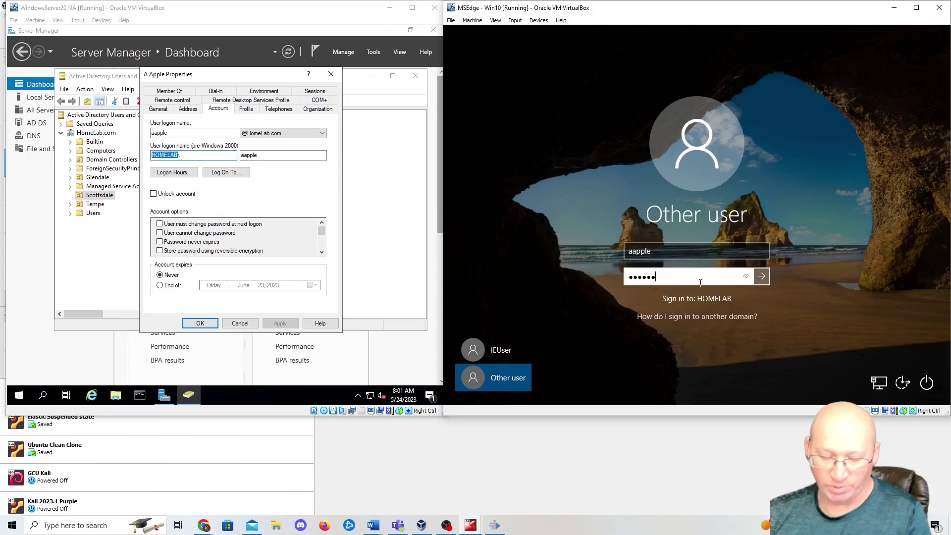
Sign in as the HOMELAB domain user and view This PC's system properties, then close them
left_click(760, 275)
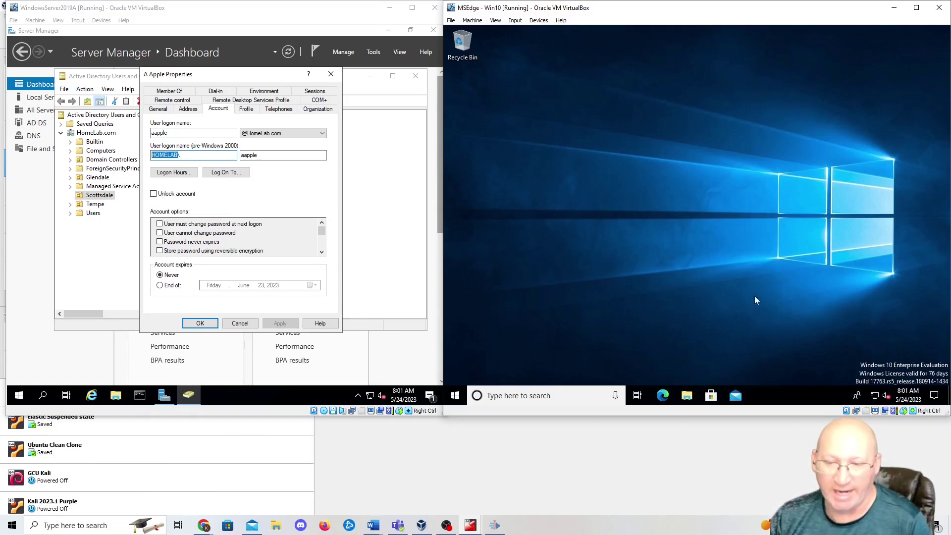
left_click(687, 396)
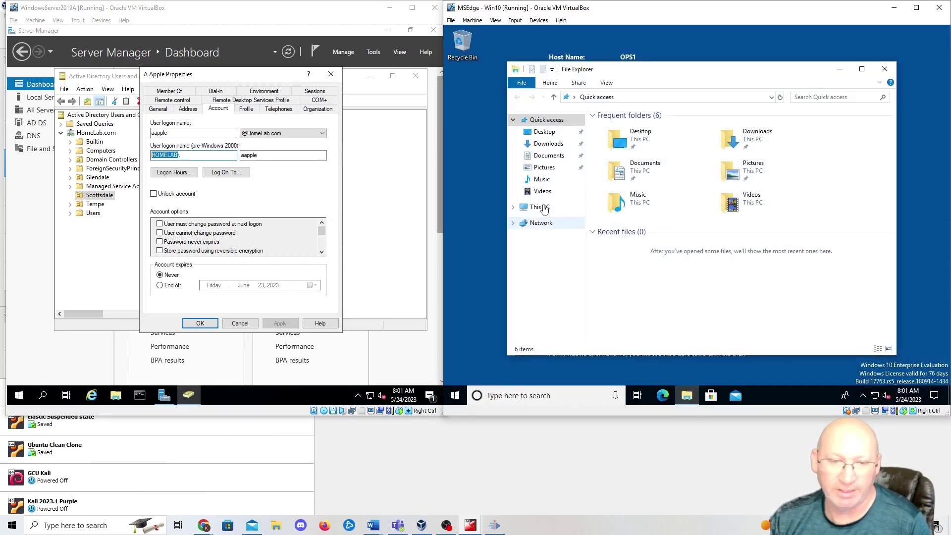
right_click(543, 208)
left_click(573, 335)
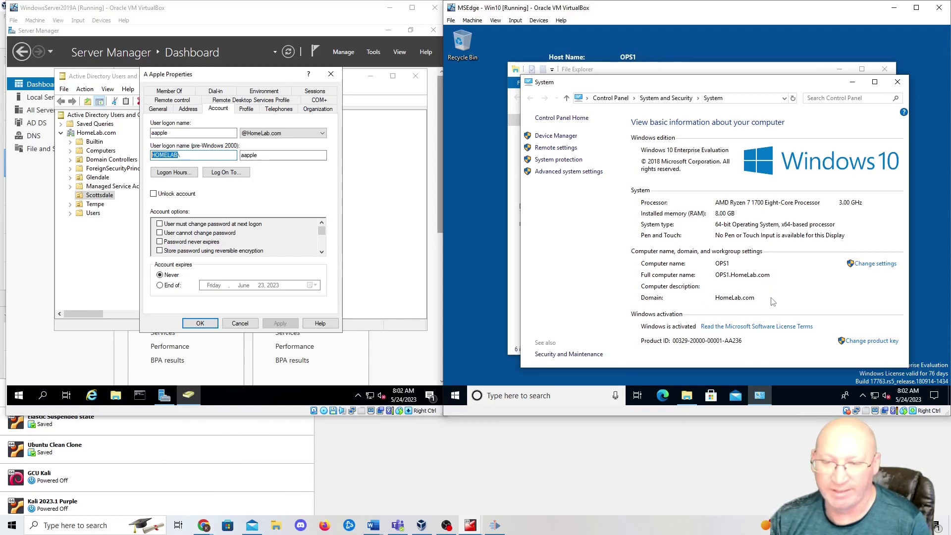
left_click(897, 81)
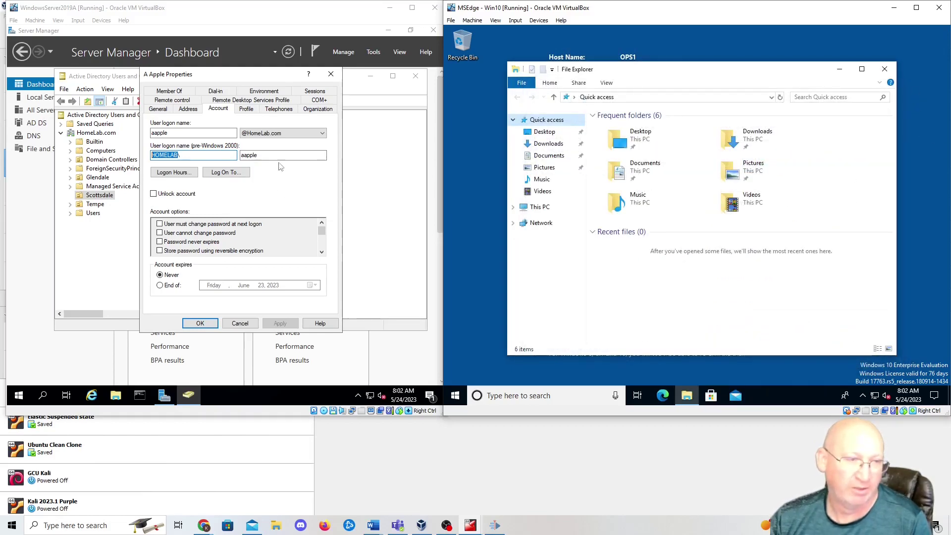
Turn on 'User must change password at next logon' for the user and save the properties
left_click(159, 224)
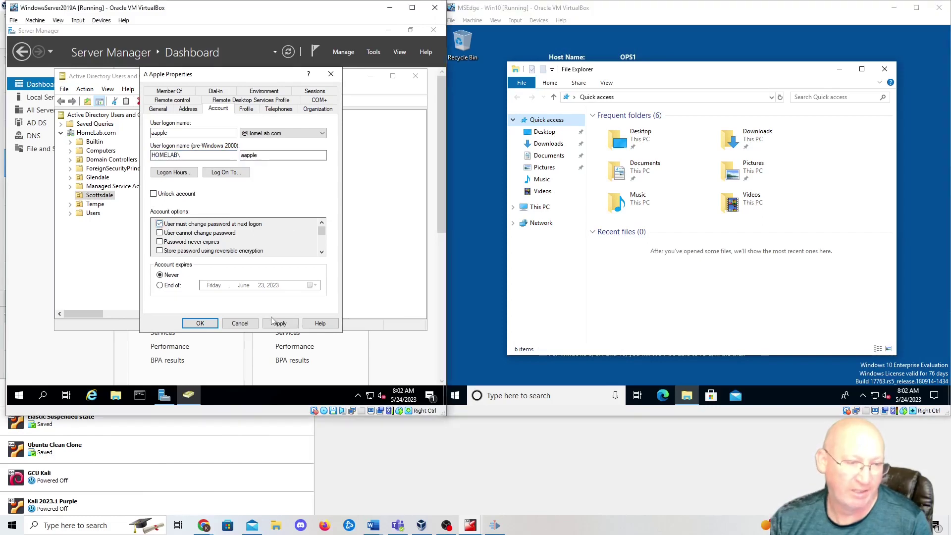
left_click(279, 324)
left_click(200, 323)
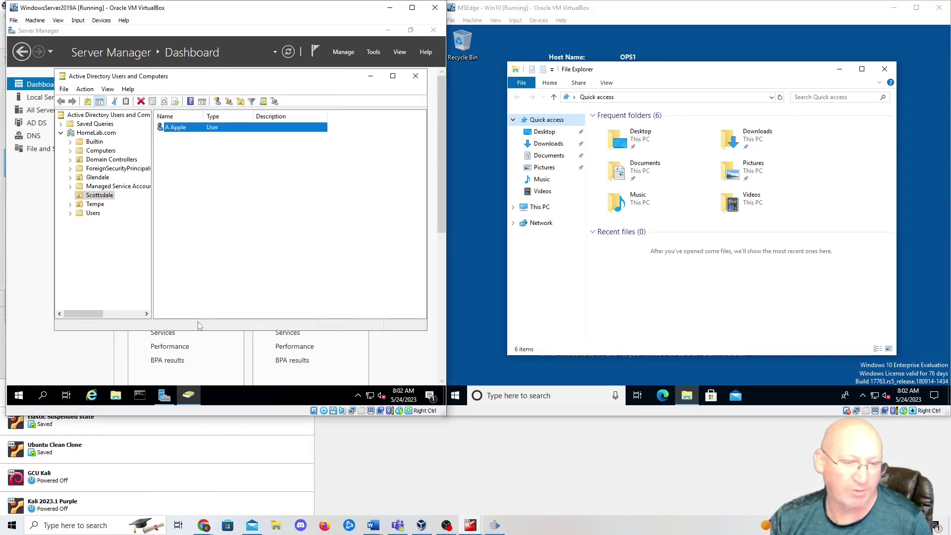
Restart the Windows 10 VM from the Start menu's power options
left_click(455, 395)
left_click(454, 376)
left_click(462, 348)
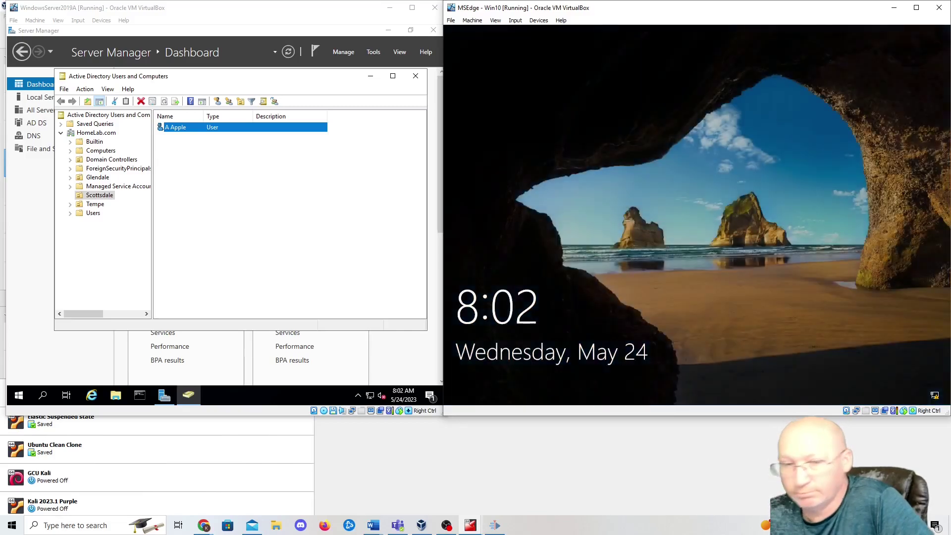
Sign in with the current password, accept the forced change, and try a new password, which is rejected
key("space")
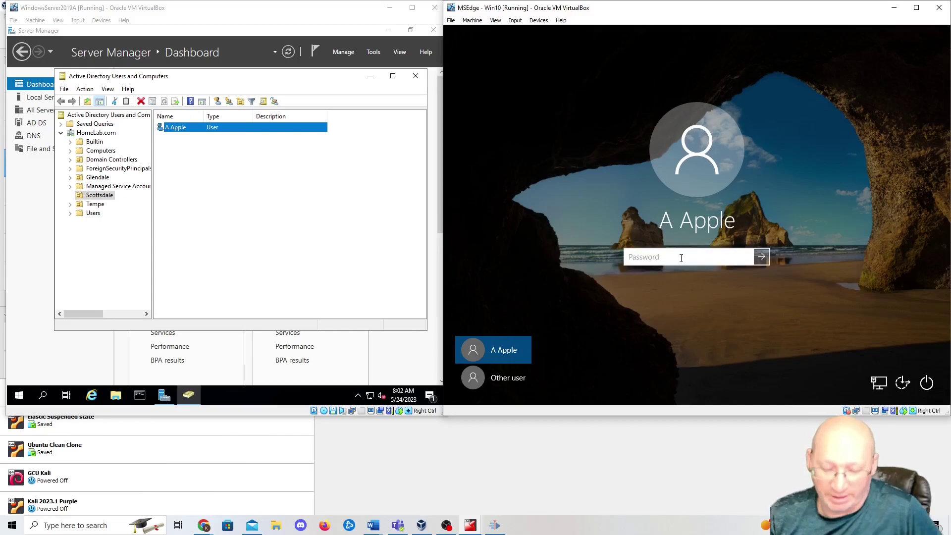
type("•••••••")
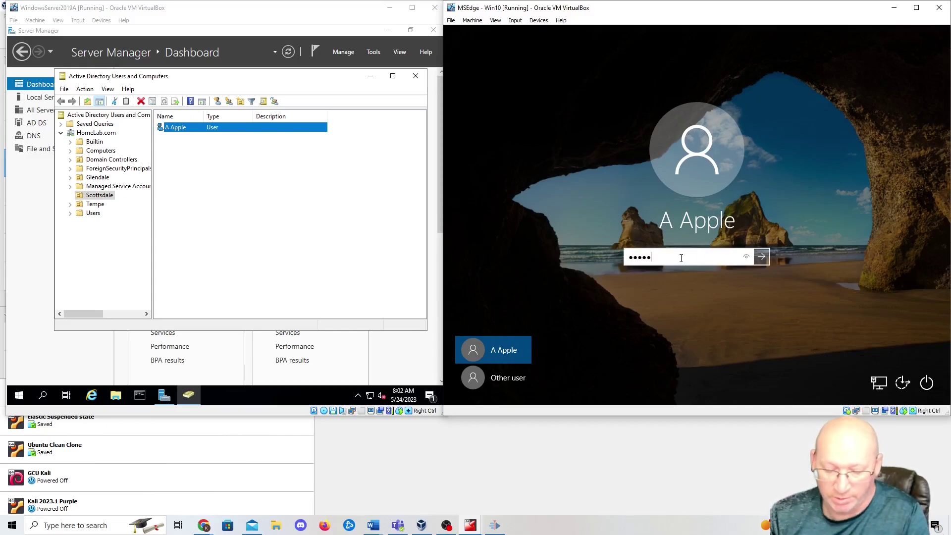
left_click(761, 256)
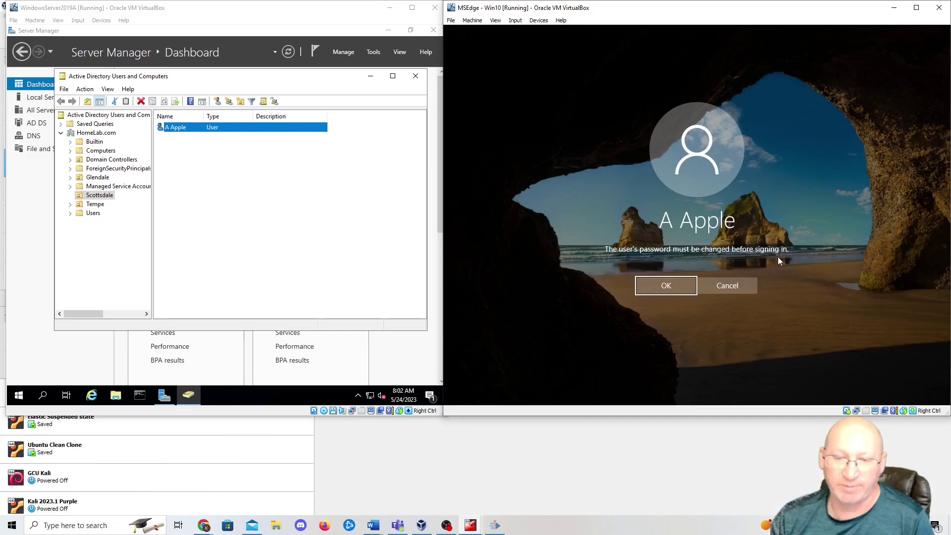
left_click(666, 286)
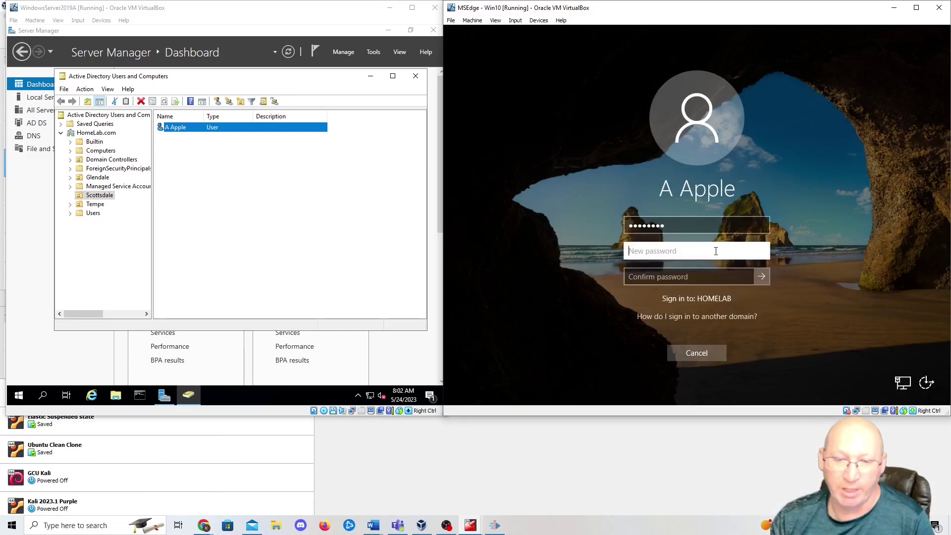
type("P")
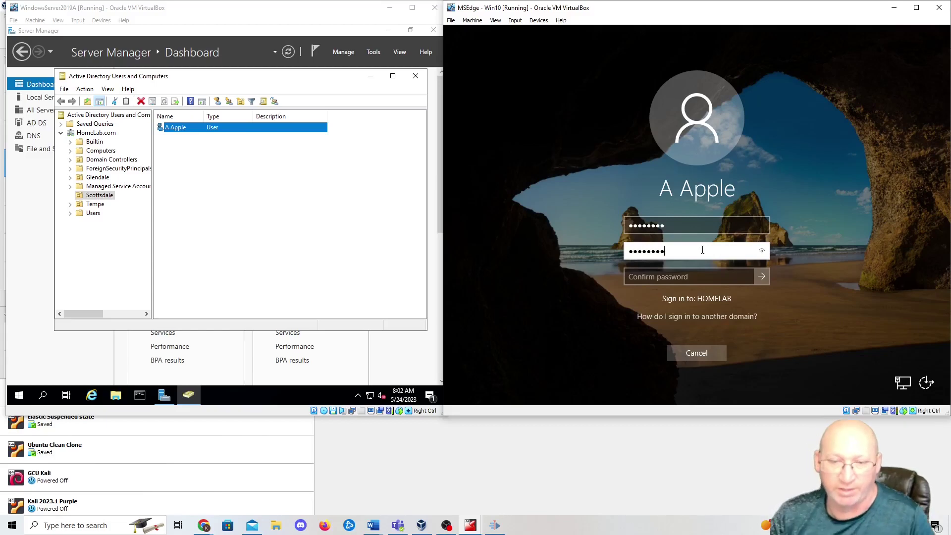
left_click(673, 278)
type("Password")
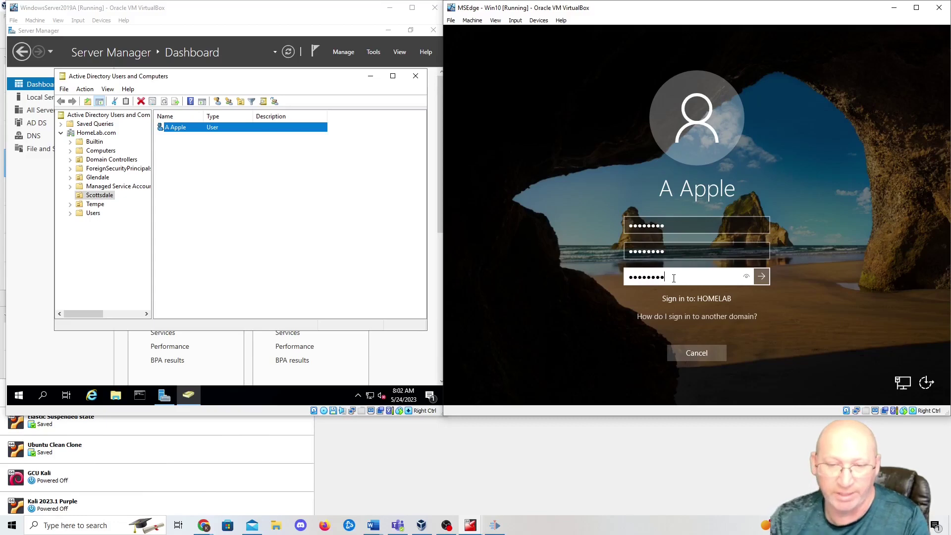
left_click(763, 277)
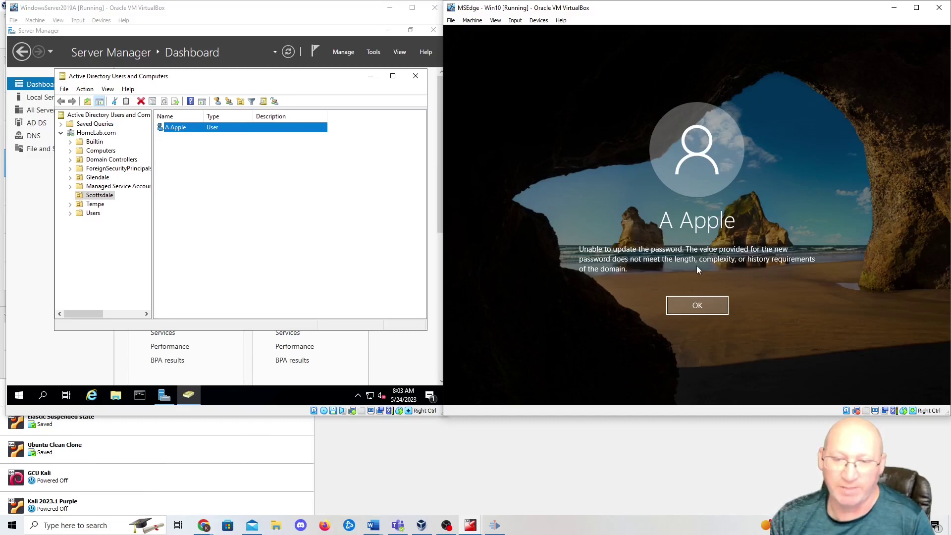
left_click(701, 308)
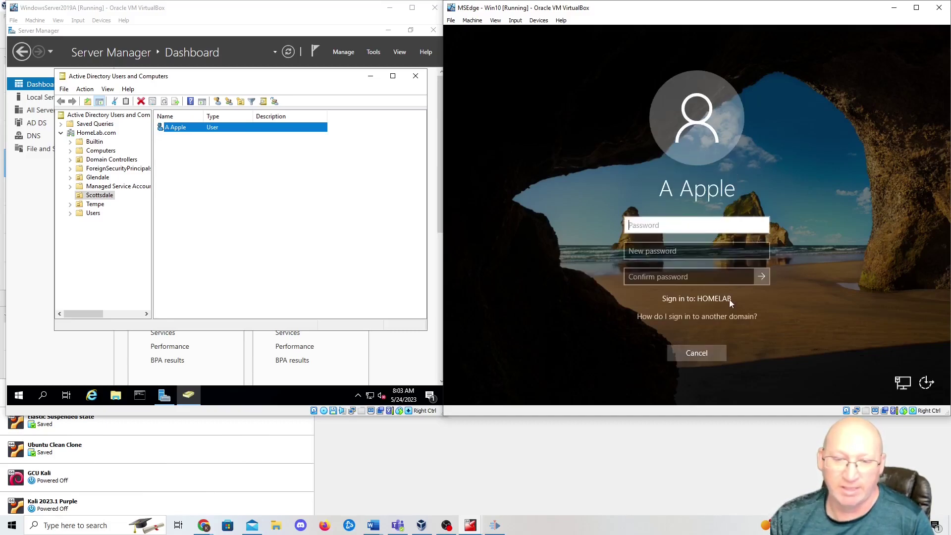
Re-enter the old password with a different new and confirm password, which the domain rejects again
type("******")
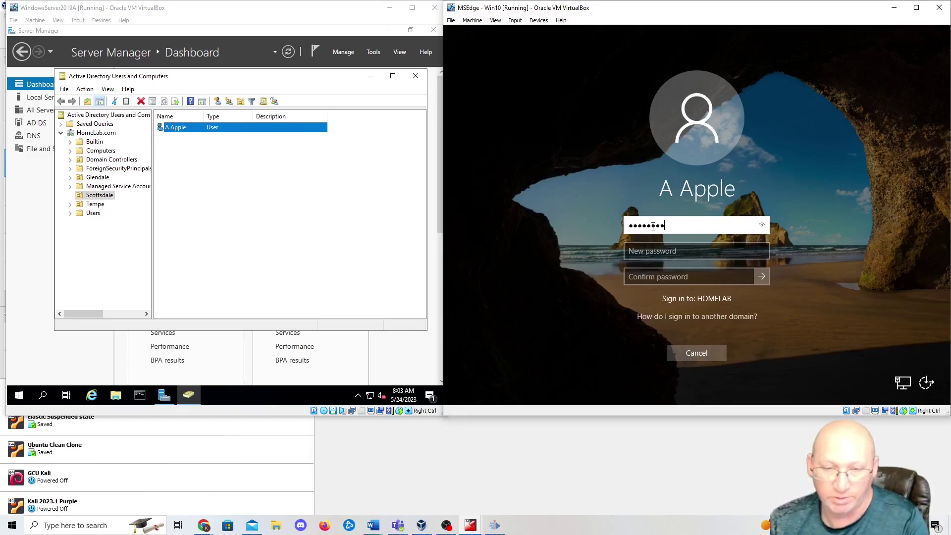
key("Tab")
type("******")
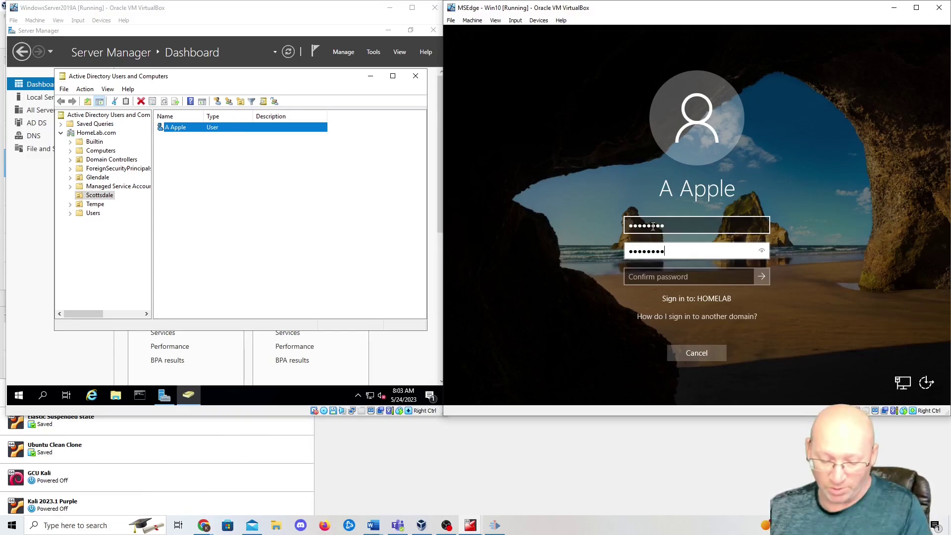
type("*")
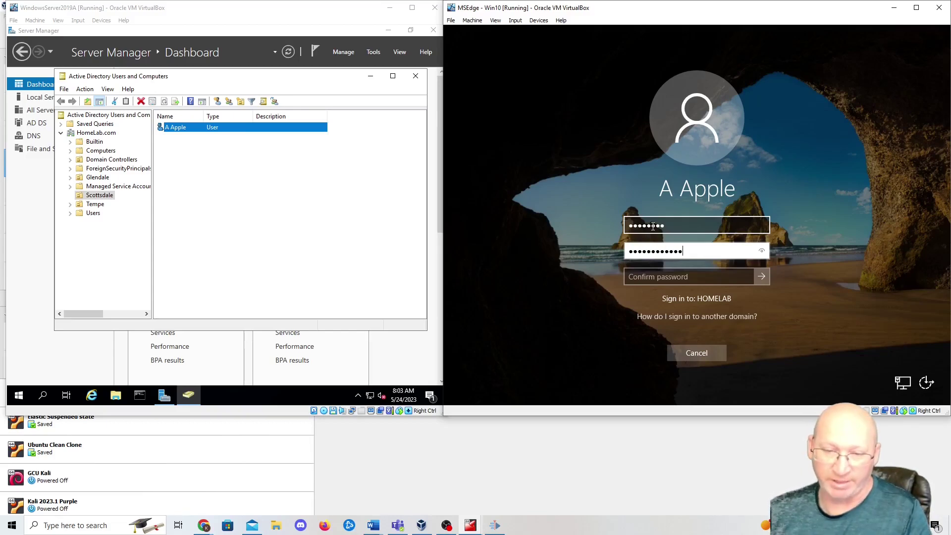
key("Tab")
type("************")
left_click(762, 277)
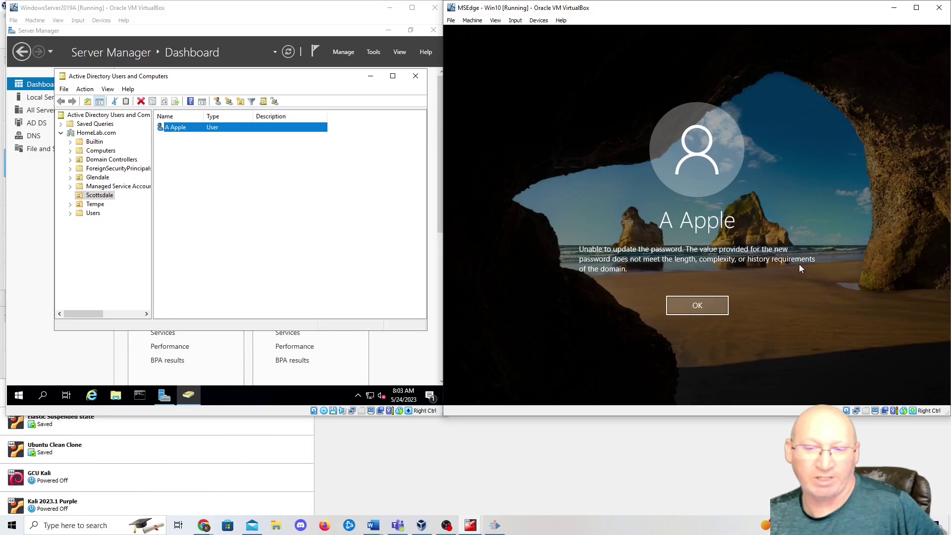
key("Return")
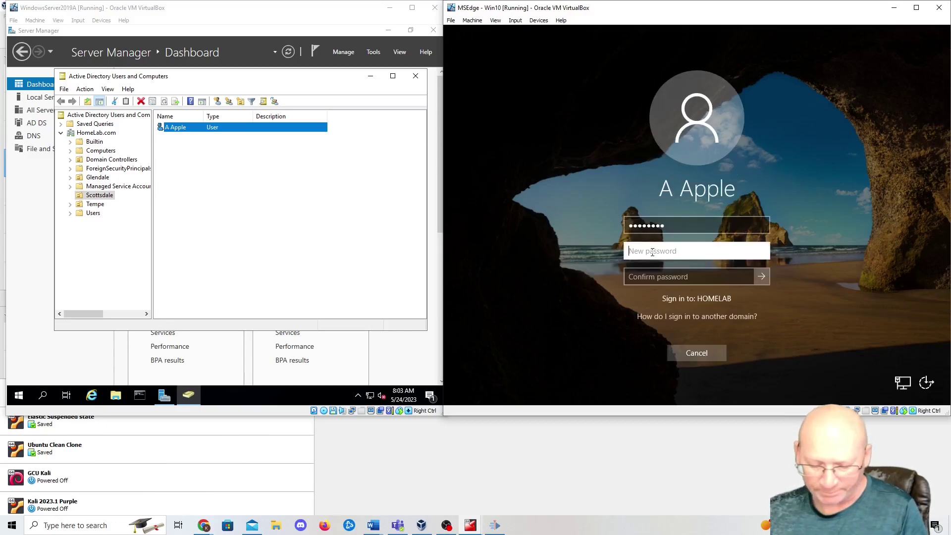
Fill in old, new and confirm passwords; dismiss the mismatch error that results
type("•••••••")
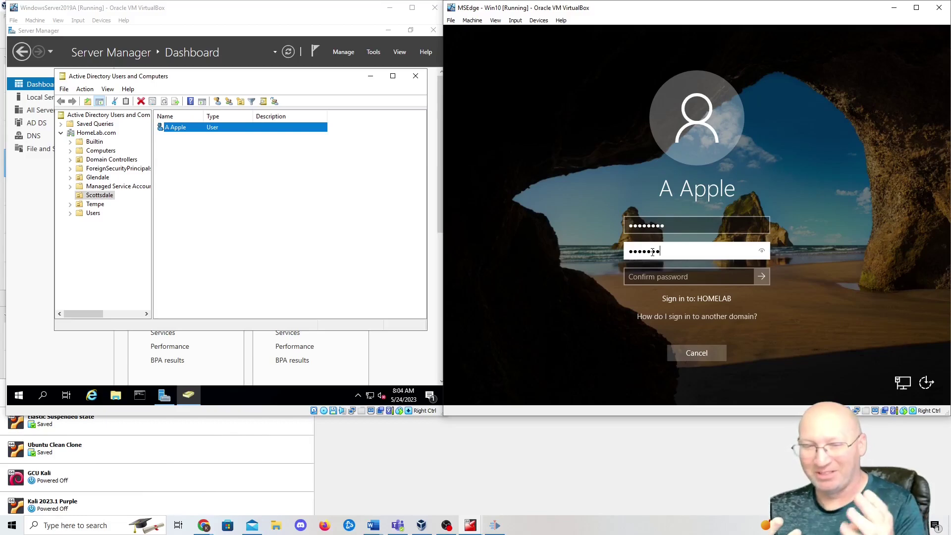
type("•••")
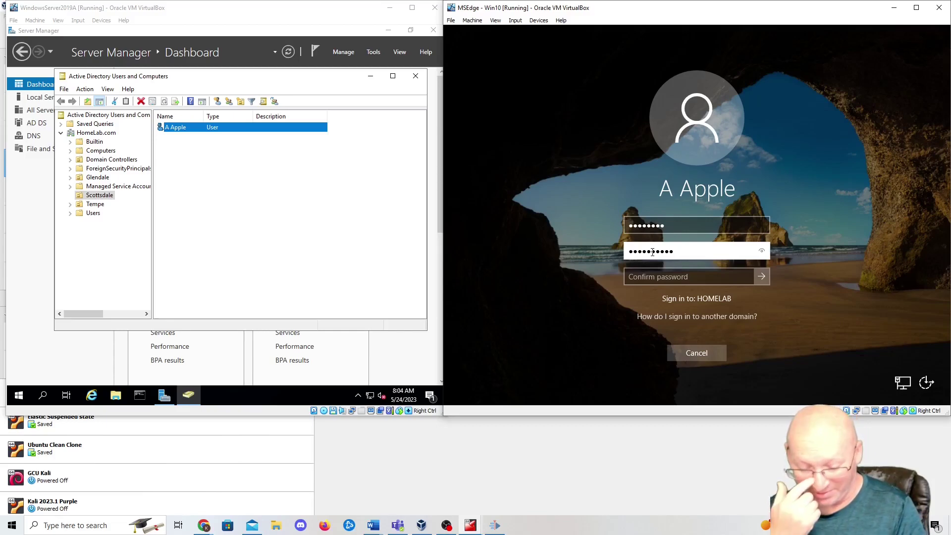
type("••")
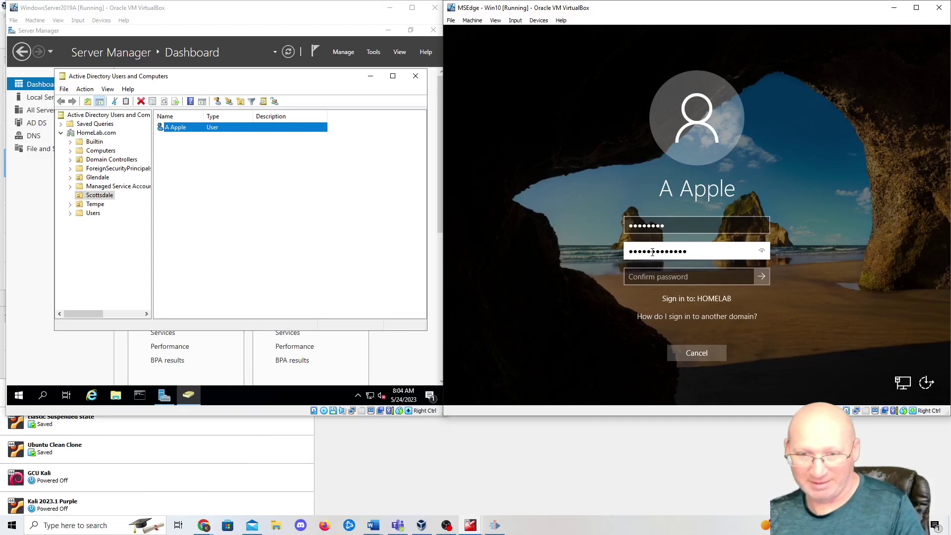
left_click(653, 272)
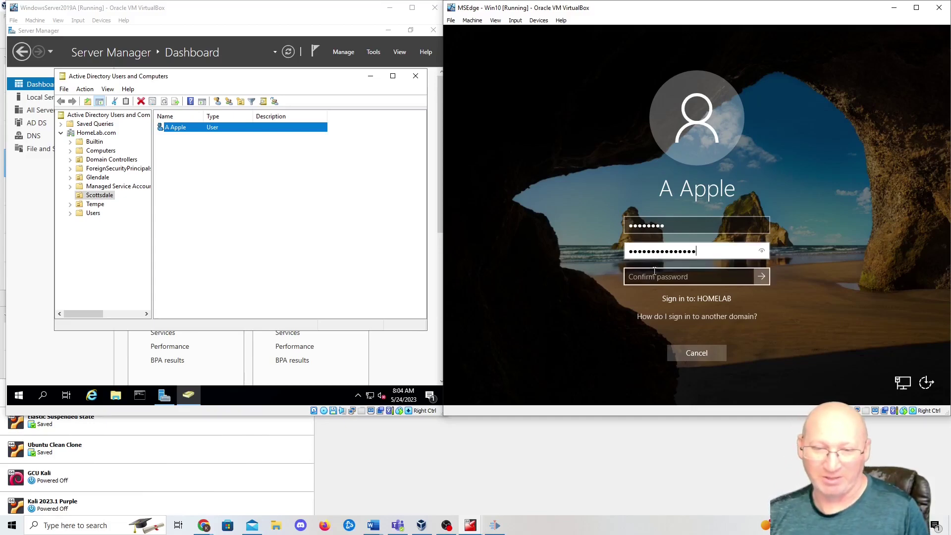
type("•••••••••••")
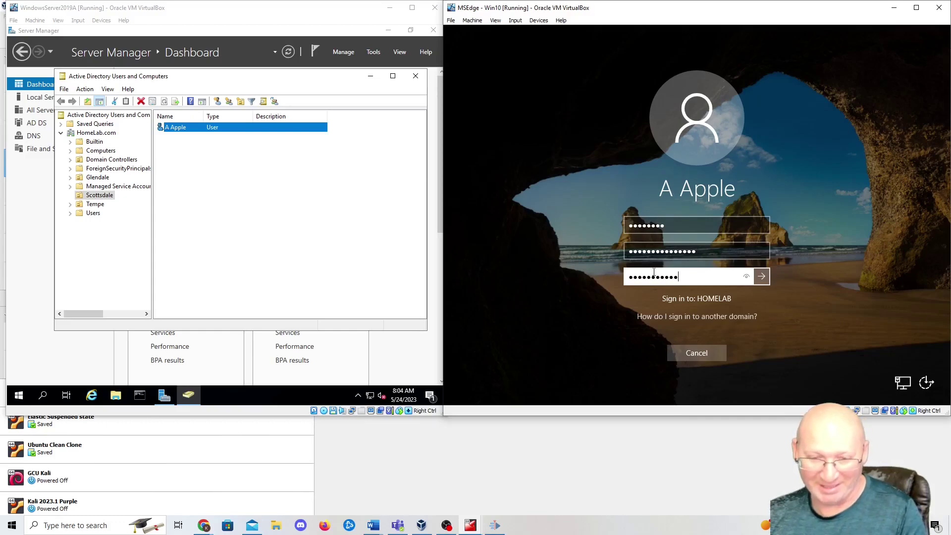
type("•••••")
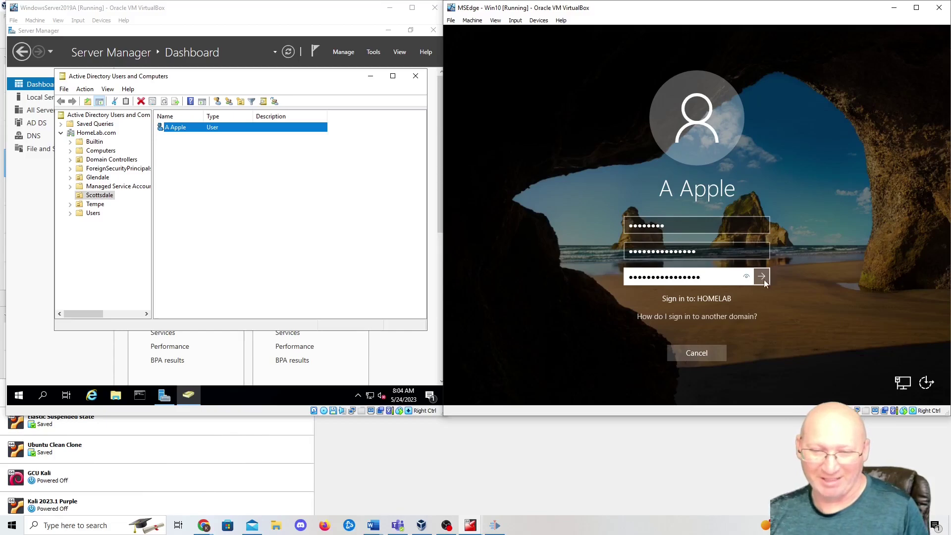
left_click(764, 281)
left_click(674, 275)
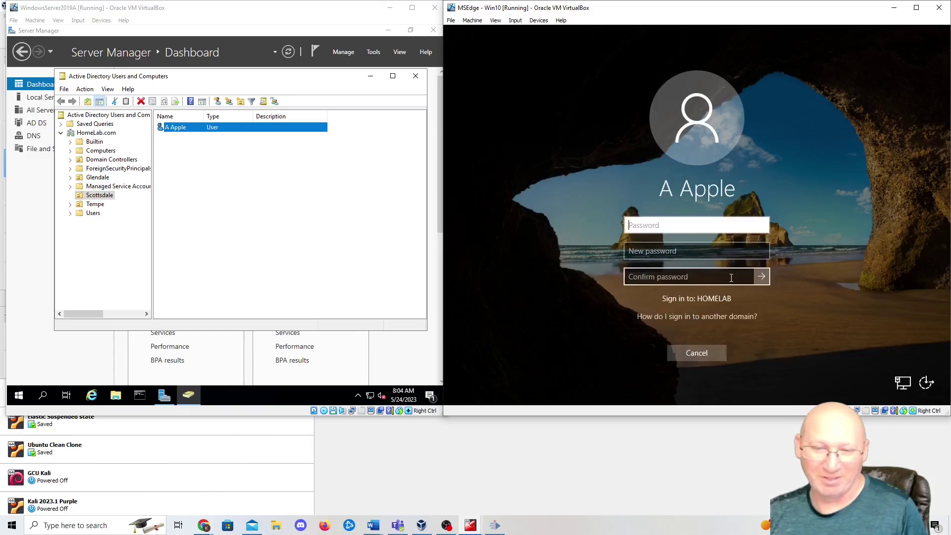
Re-enter the old password and a matching complex new password, then confirm to reach the desktop
type("••••")
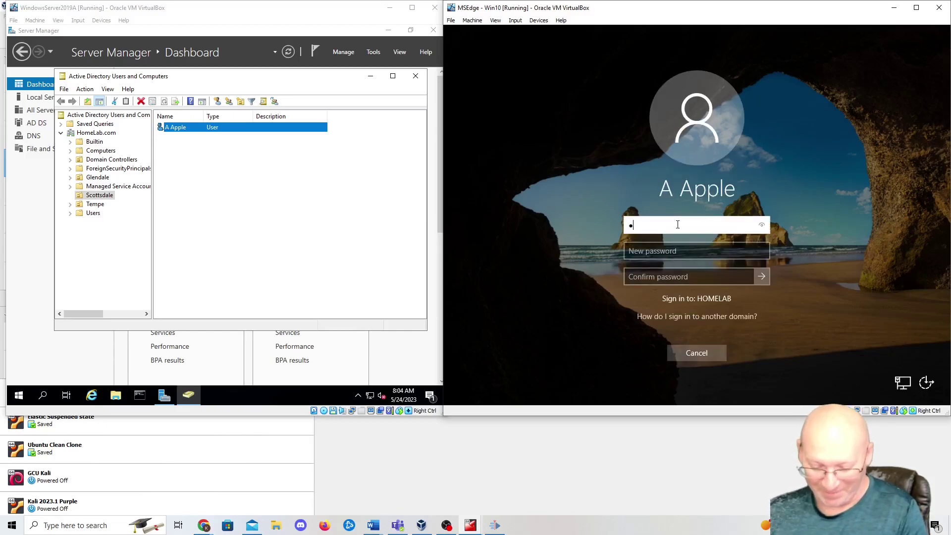
type("•••••")
key("Tab")
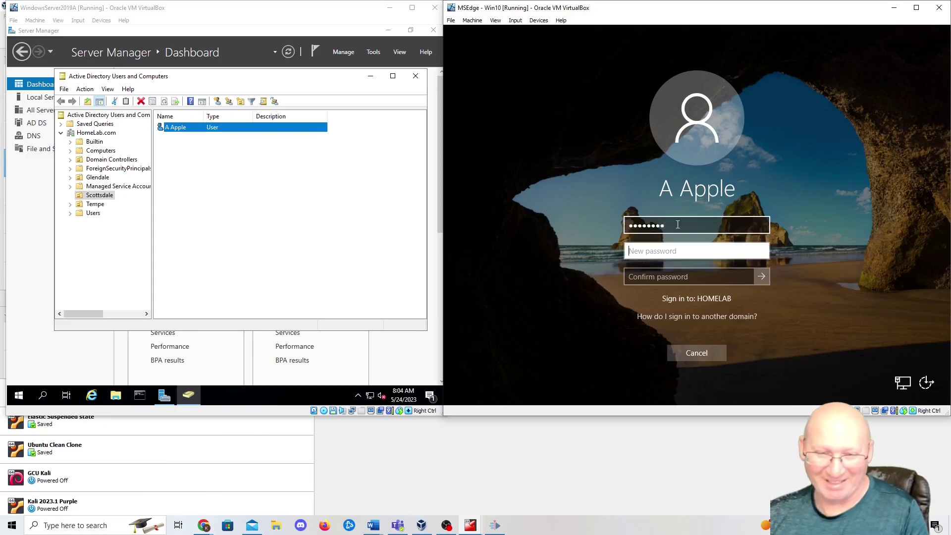
type("•••••")
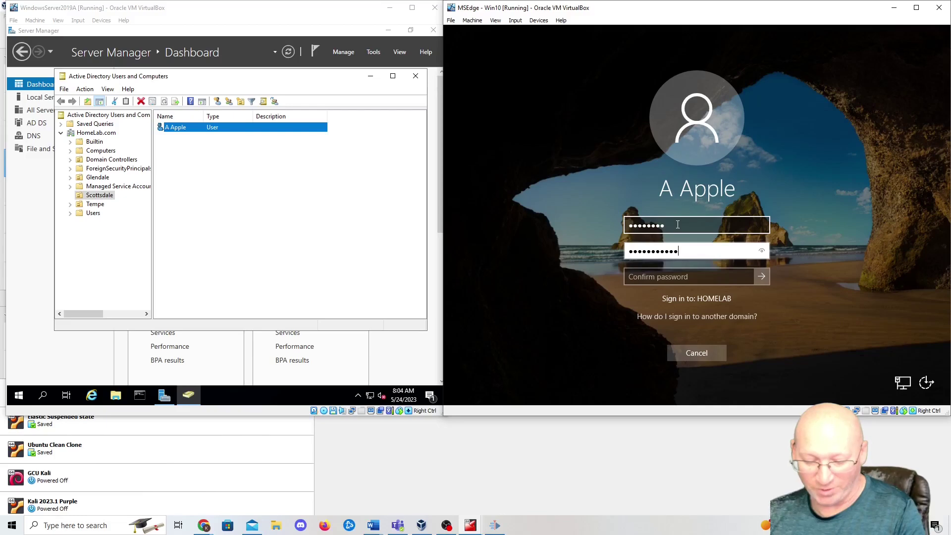
type("••••••••••")
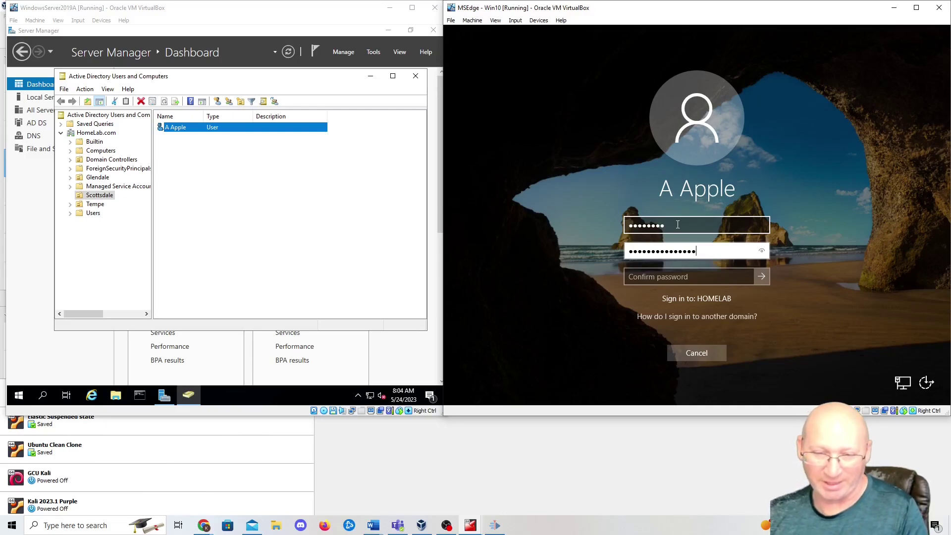
left_click(653, 278)
type("•••••••••••••••")
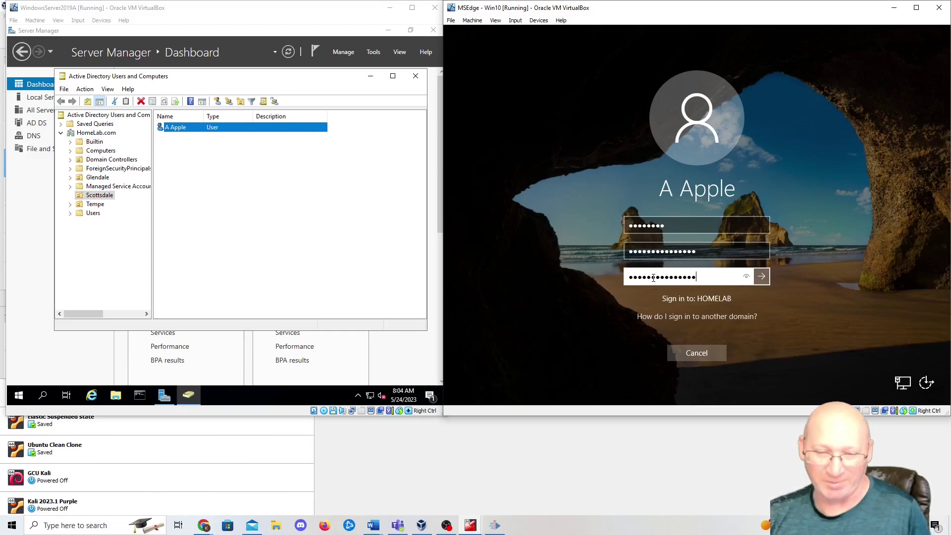
left_click(762, 277)
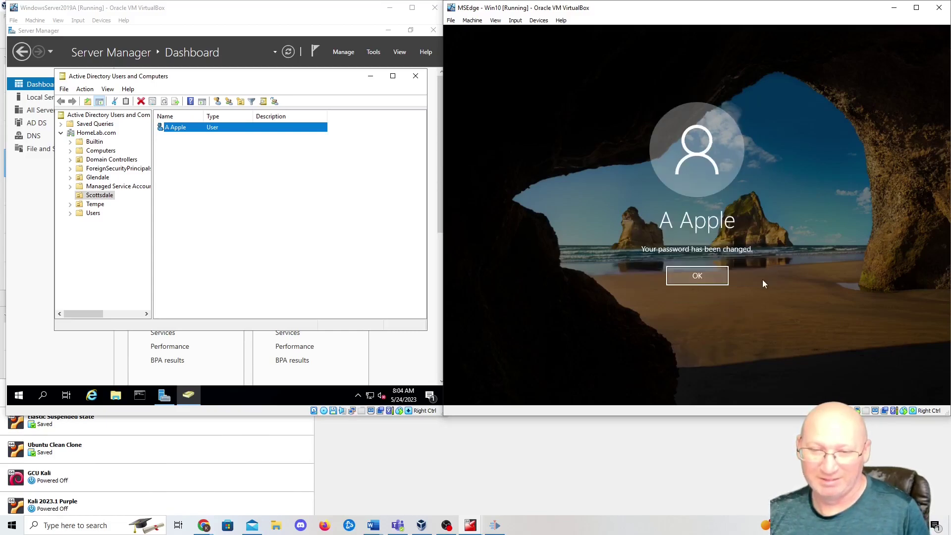
left_click(711, 278)
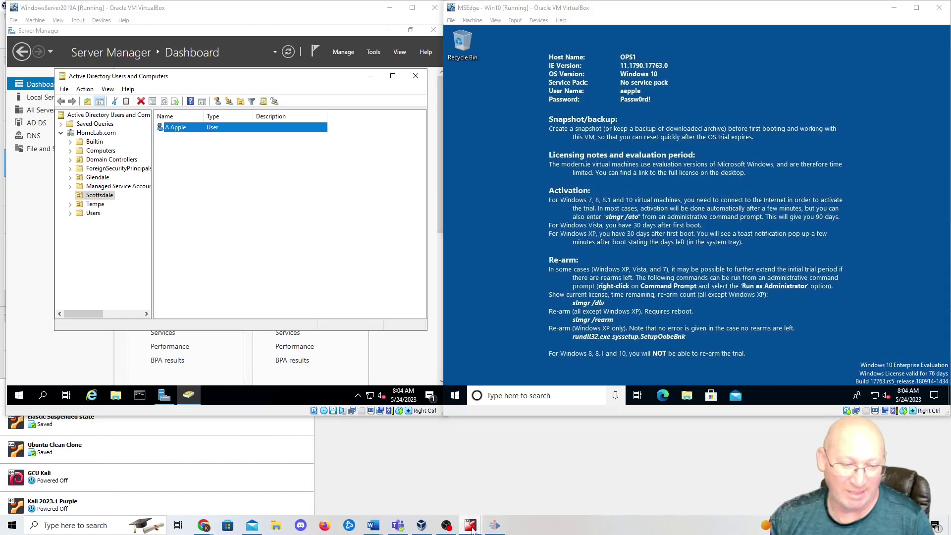
mouse_move(421, 525)
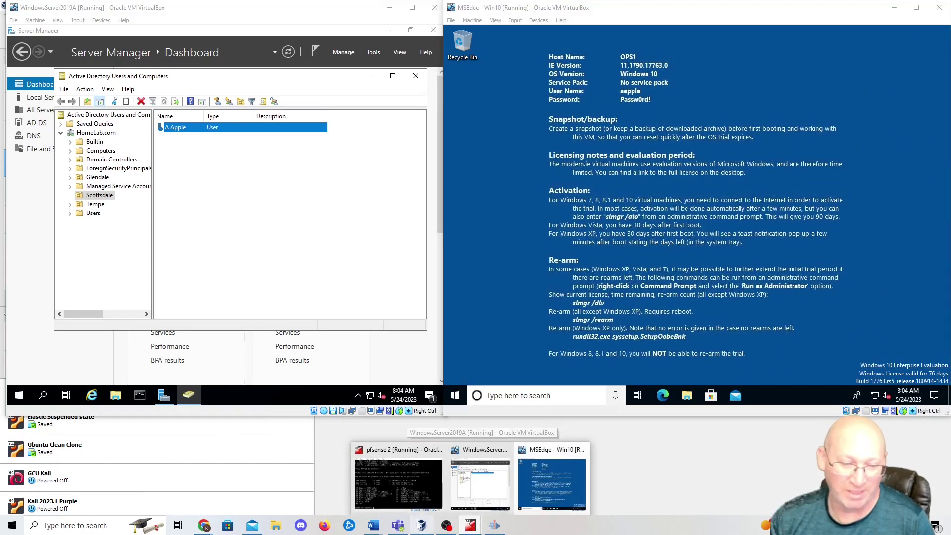
Add a note with the new password to the MSEdge - Win10 VM's General description, then return to its window
left_click(332, 470)
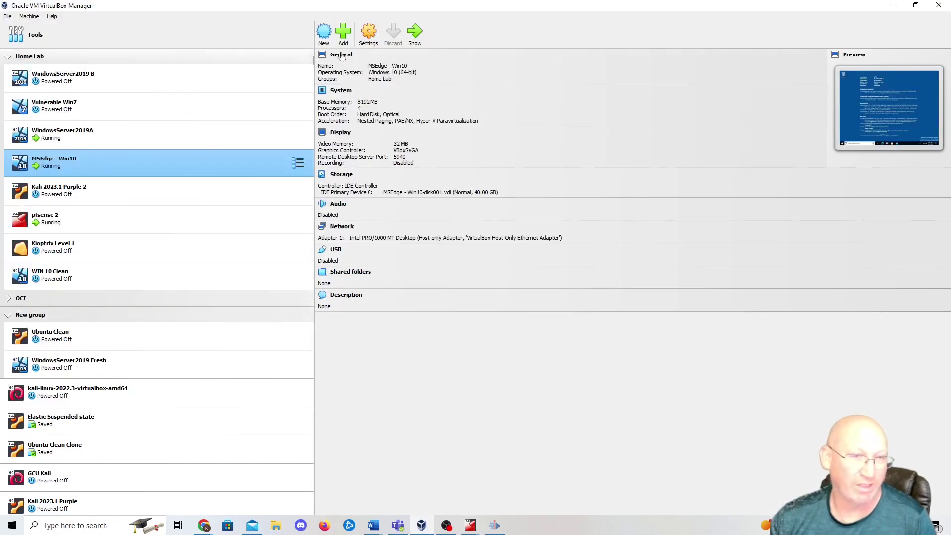
left_click(369, 32)
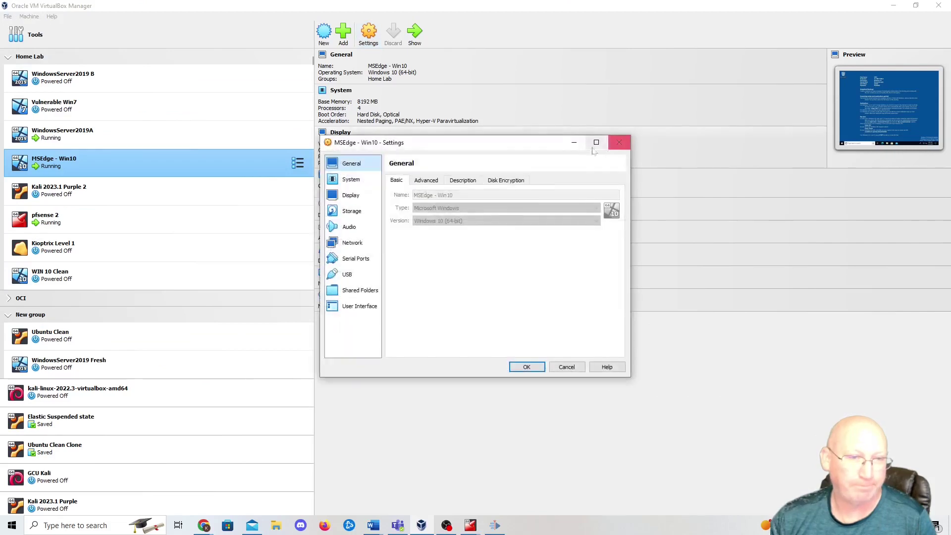
left_click(468, 180)
left_click(451, 212)
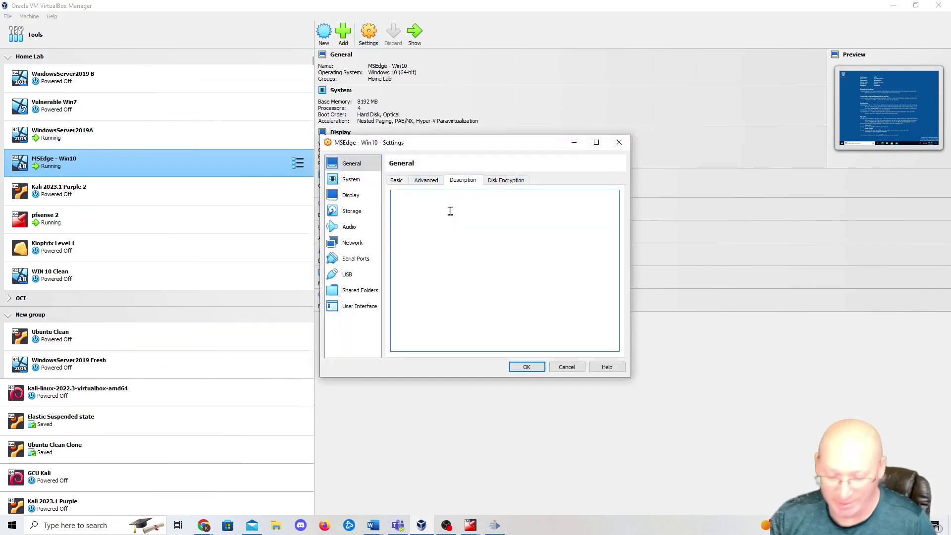
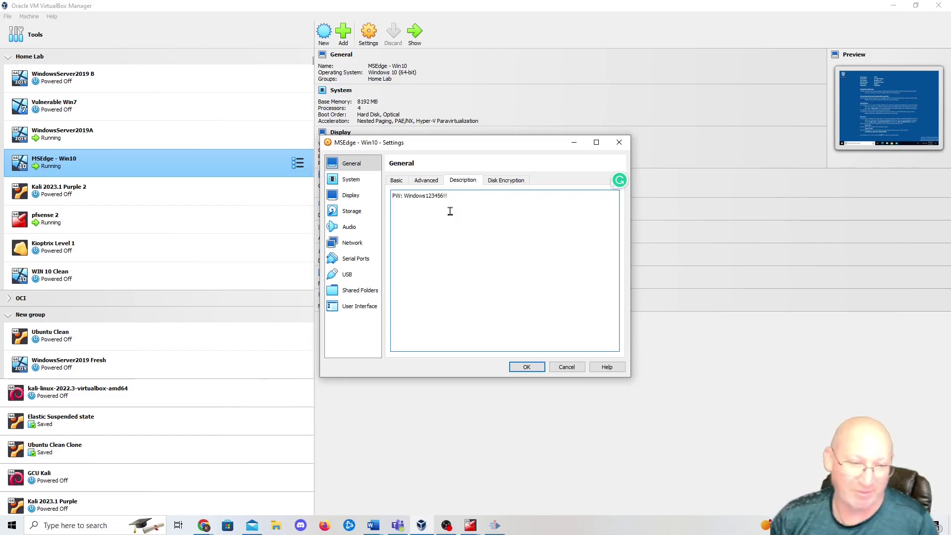
left_click(522, 367)
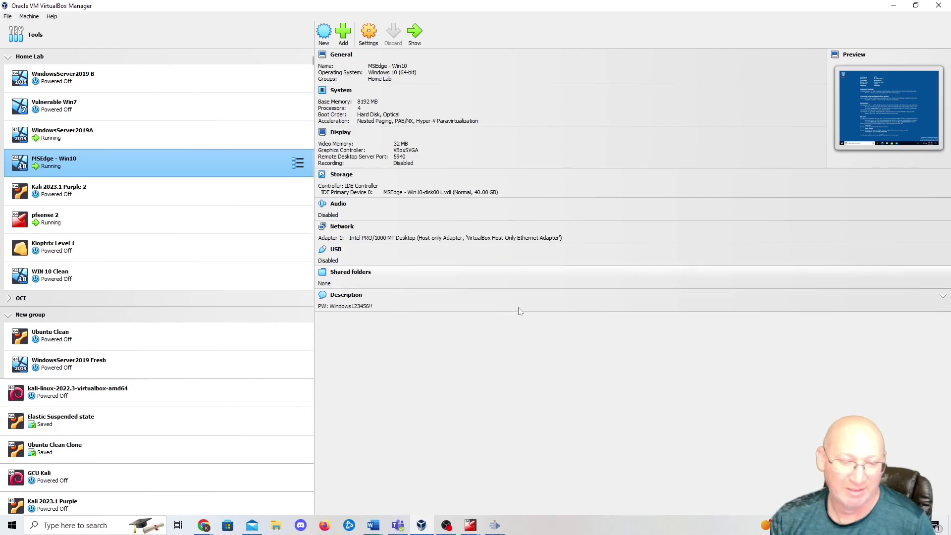
mouse_move(471, 525)
left_click(576, 480)
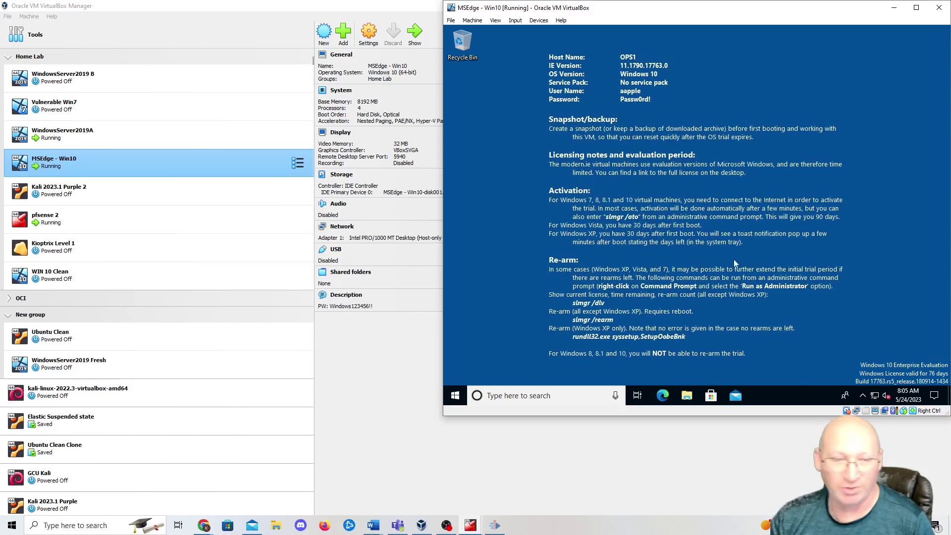
On the WindowsServer2019A VM, restart Active Directory Users and Computers from Tools
left_click(473, 526)
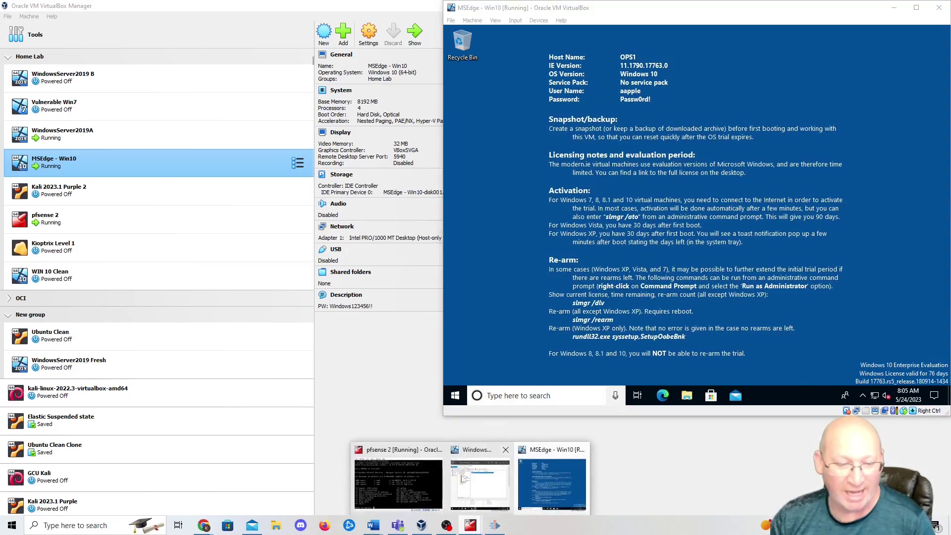
left_click(480, 483)
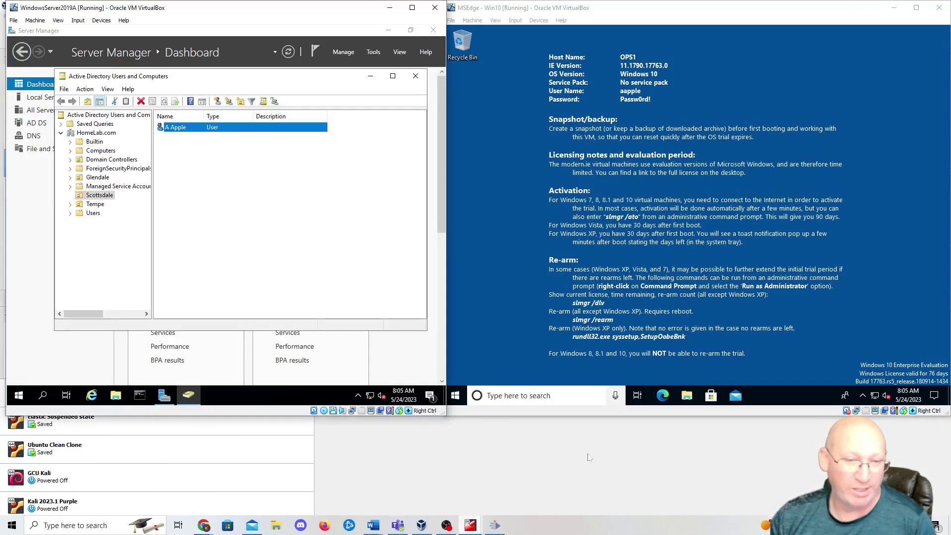
left_click(414, 78)
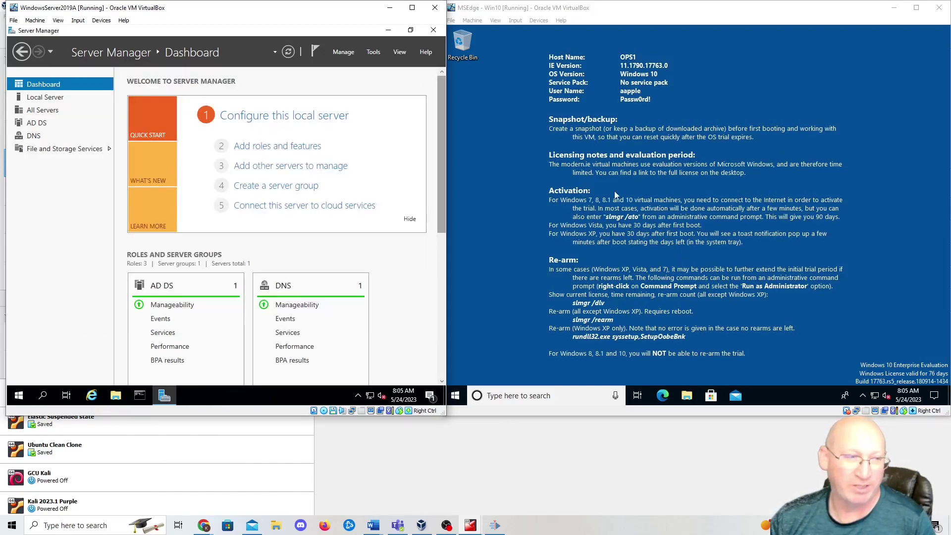
left_click(372, 52)
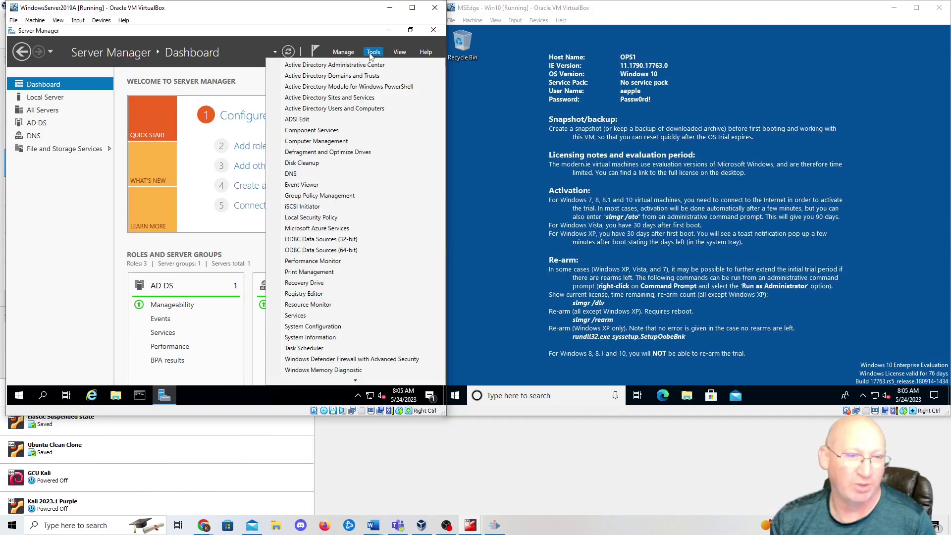
left_click(342, 109)
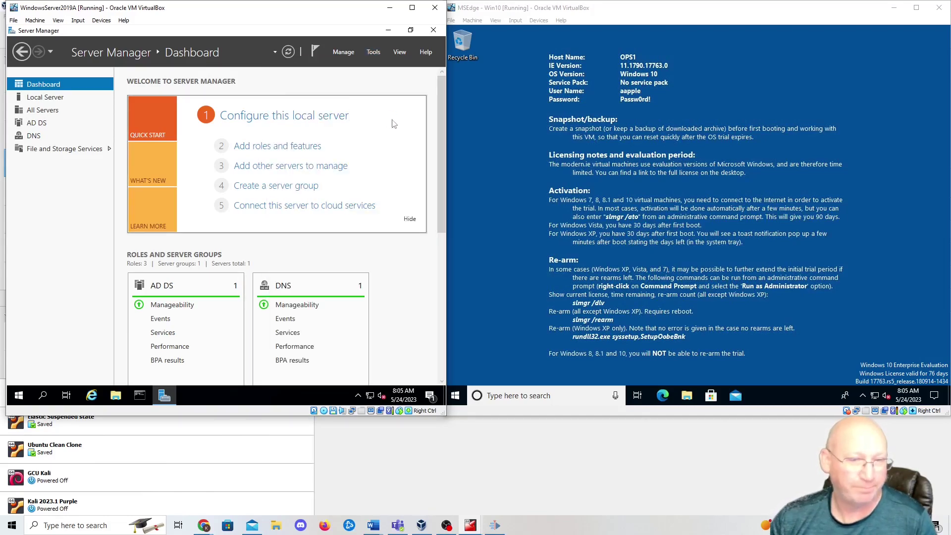
Find OPS1 in the Computers container, checking the Scottsdale and Glendale OUs along the way
left_click(99, 151)
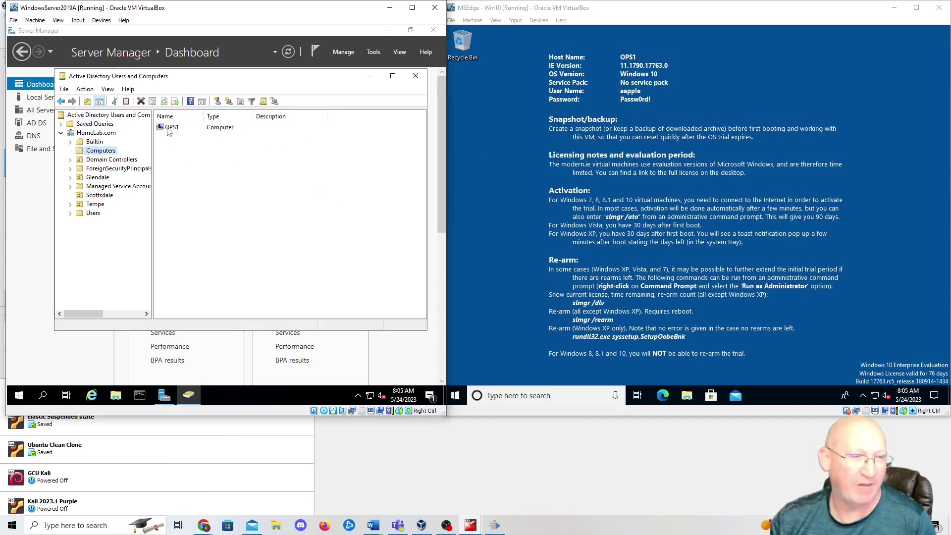
left_click(169, 129)
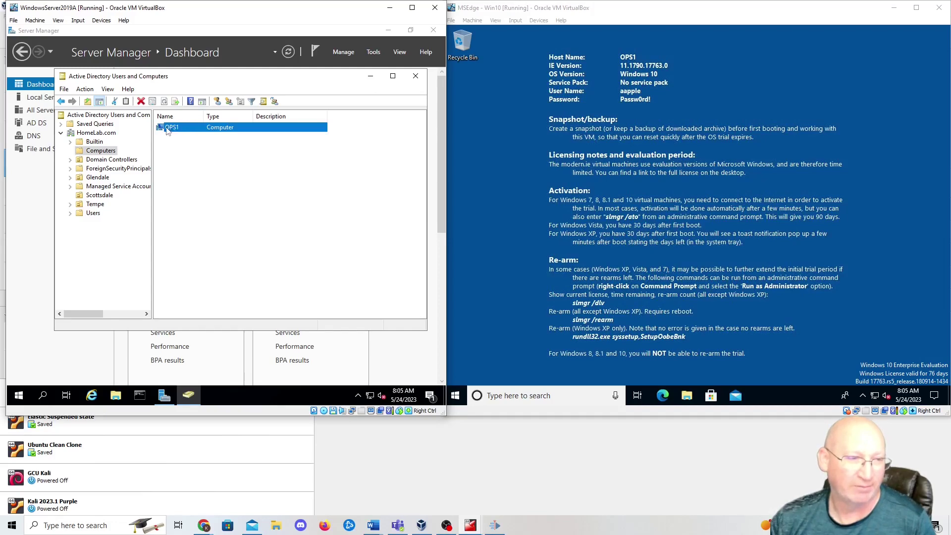
left_click(100, 195)
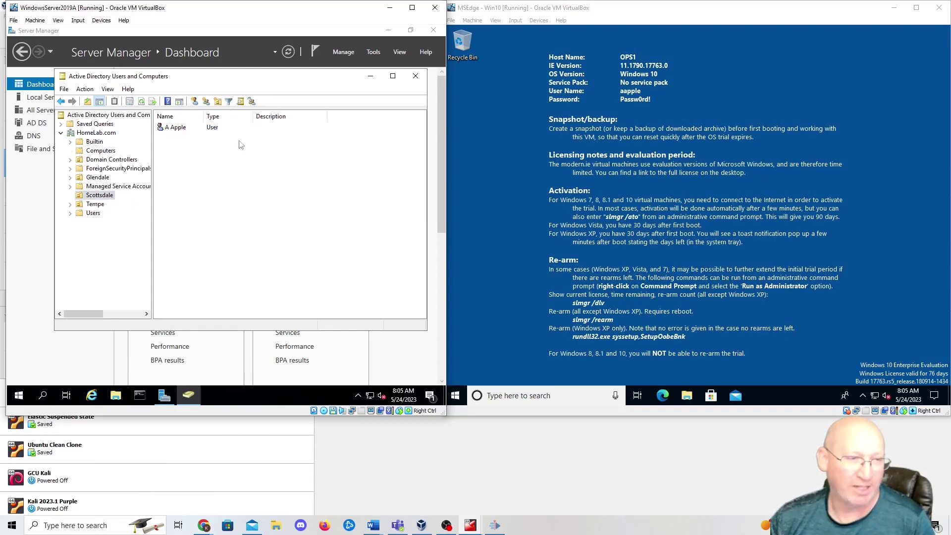
left_click(98, 177)
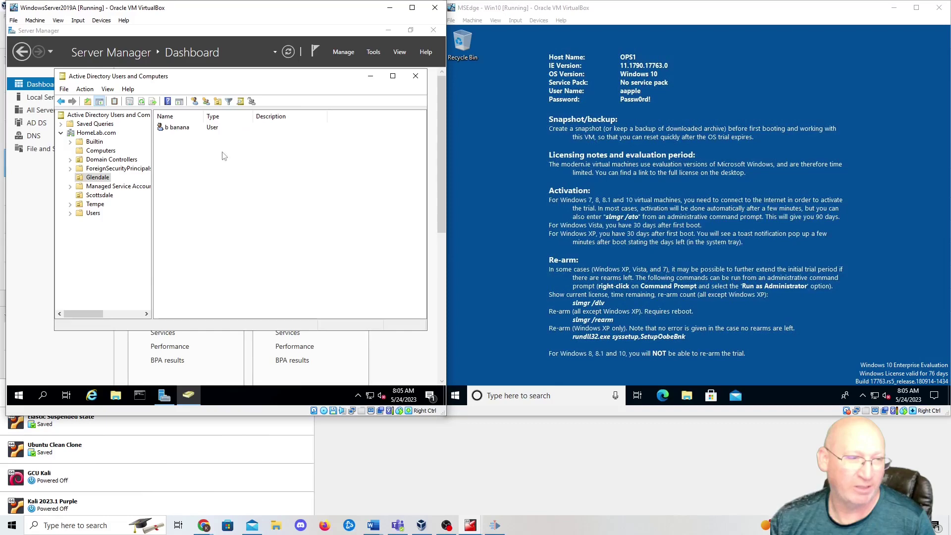
left_click(104, 150)
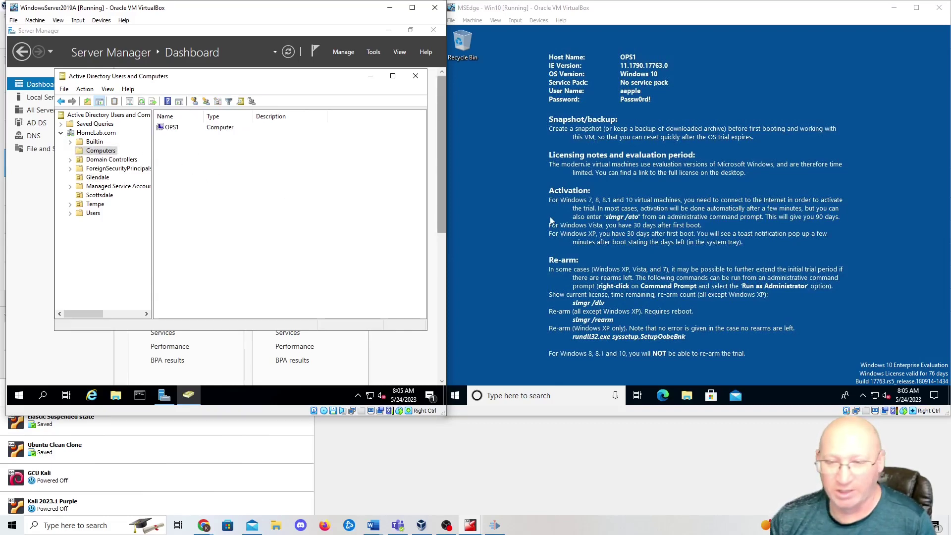